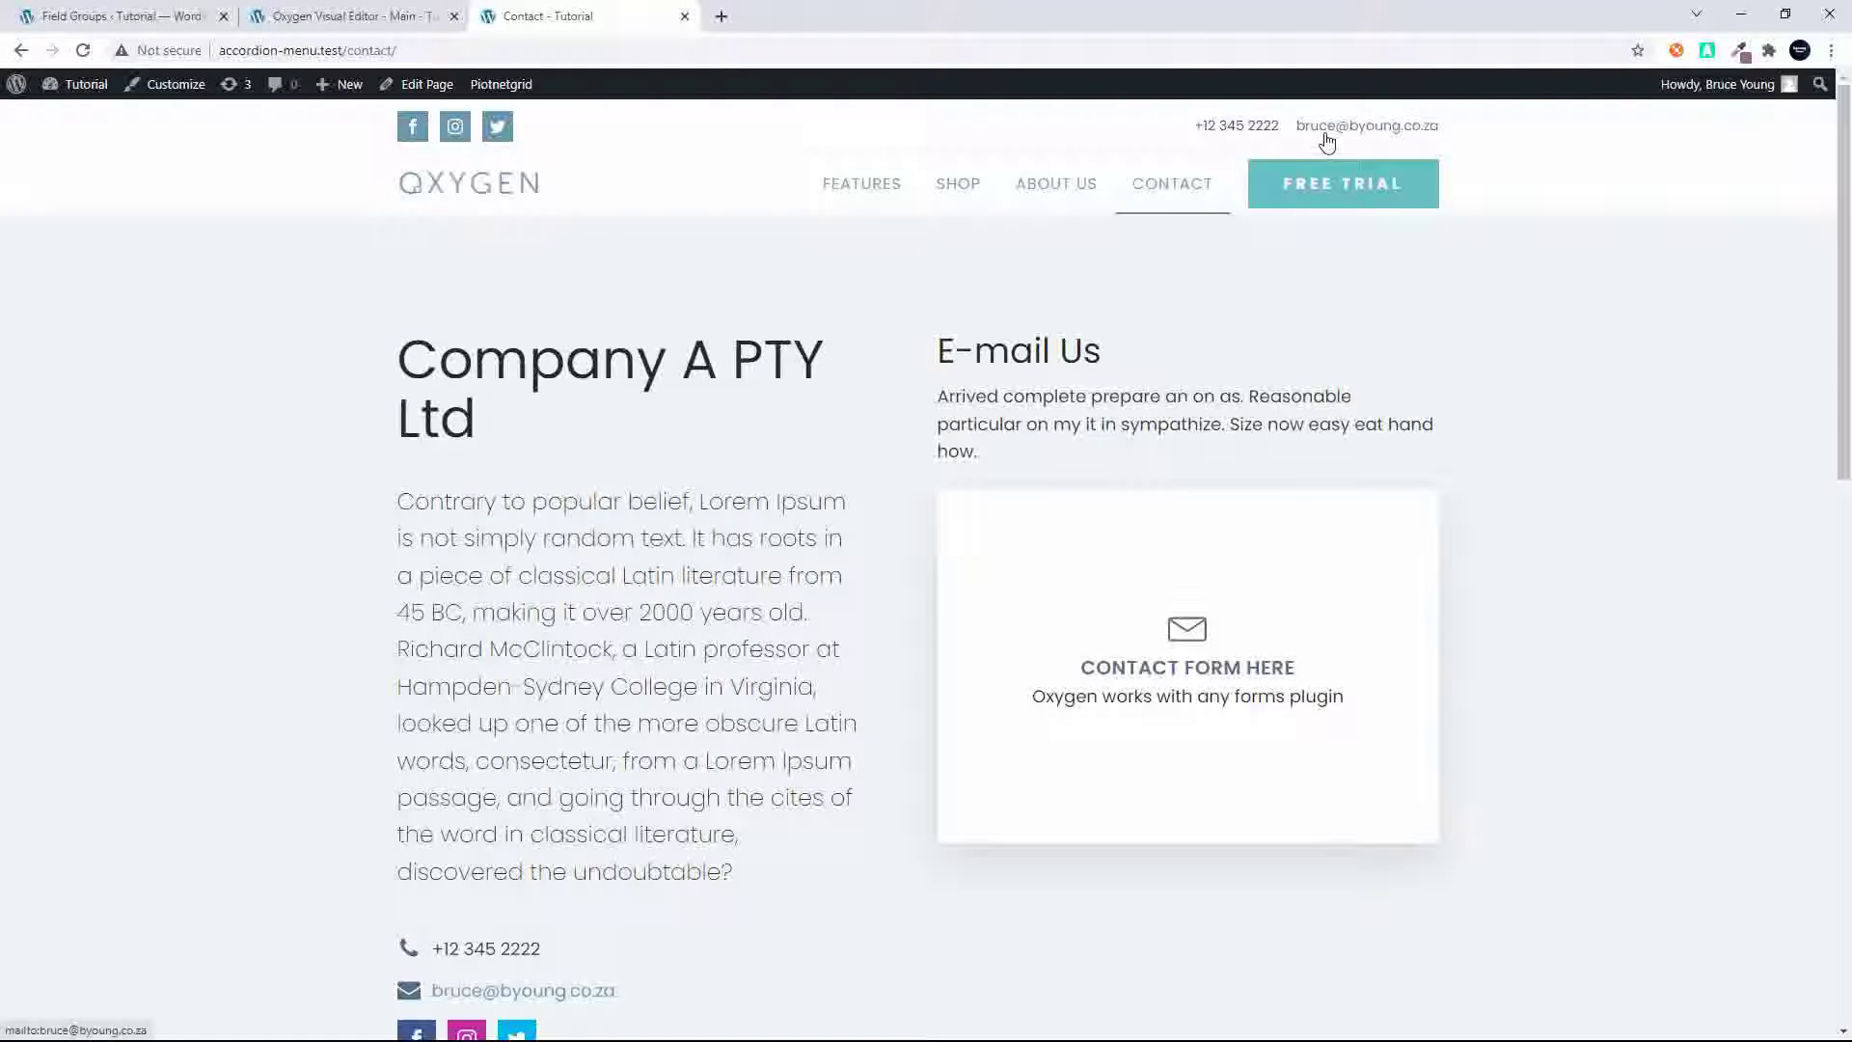
# Scroll through the Contact page to review the current company details
pyautogui.scroll(-5, 583, 749)
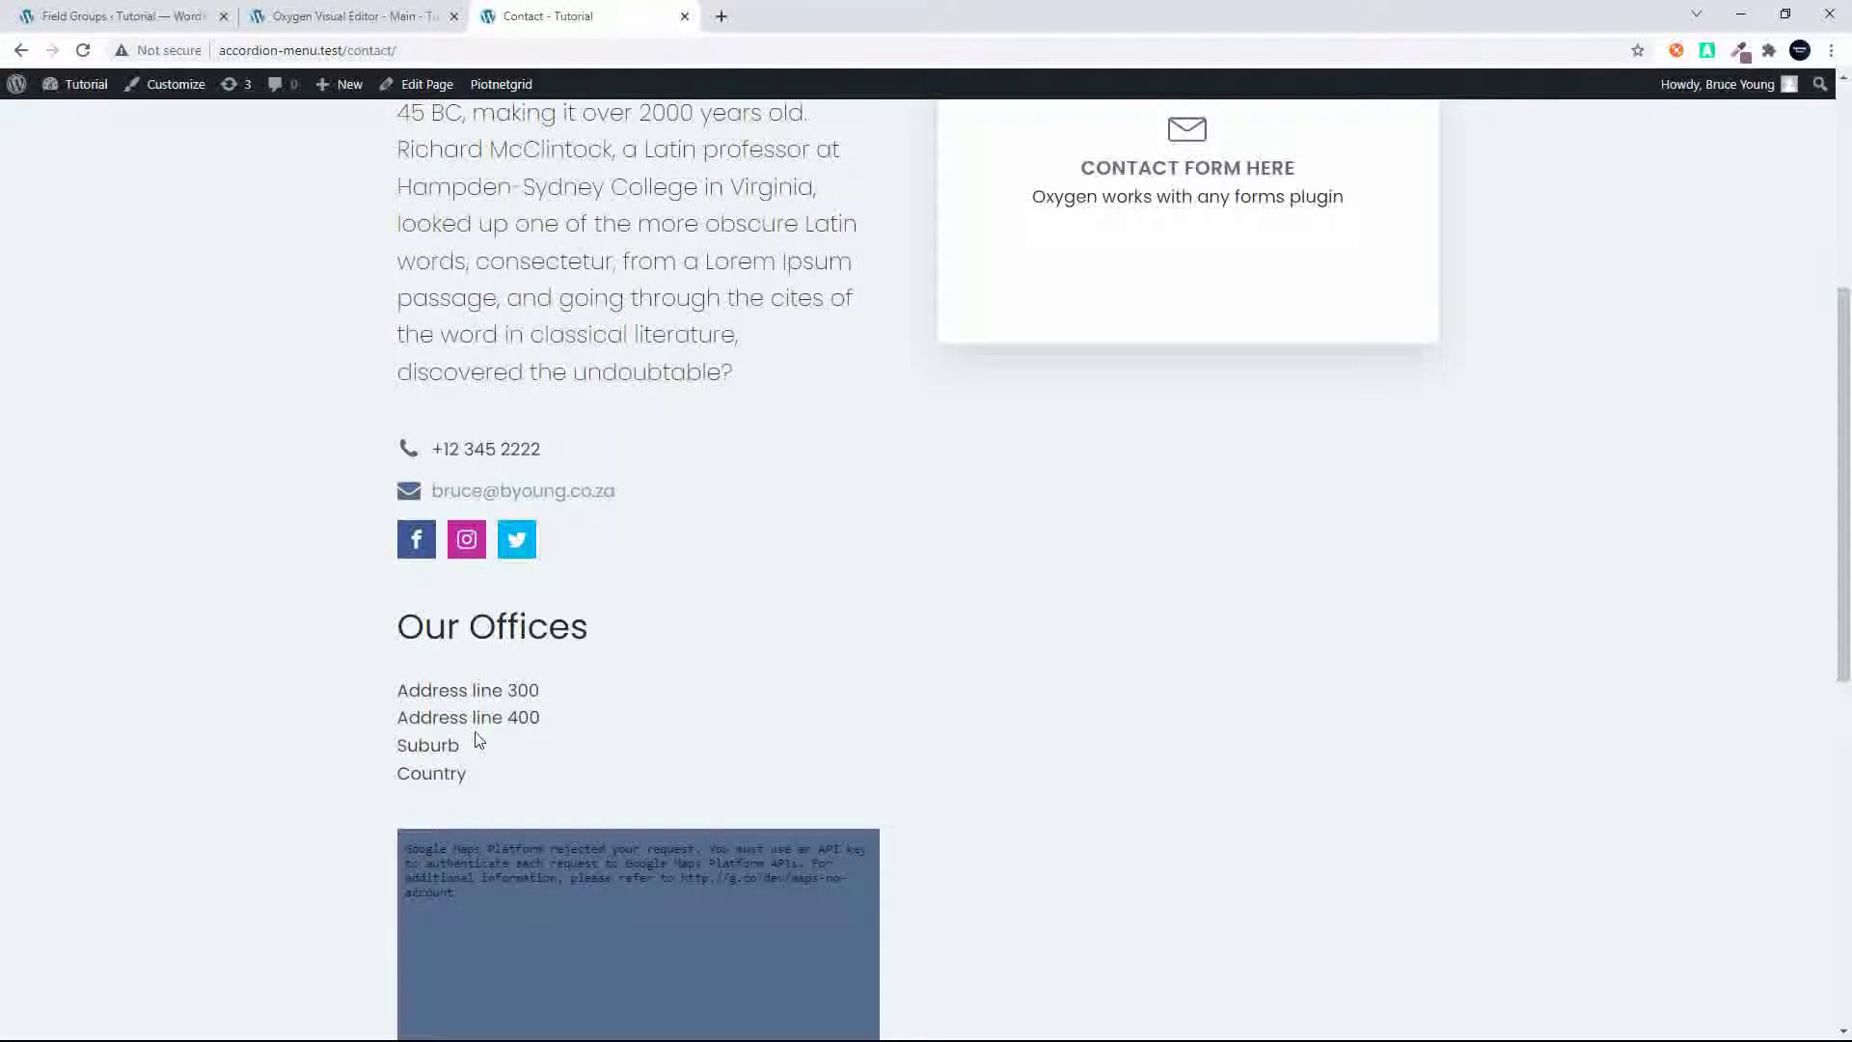
pyautogui.scroll(-10, 478, 740)
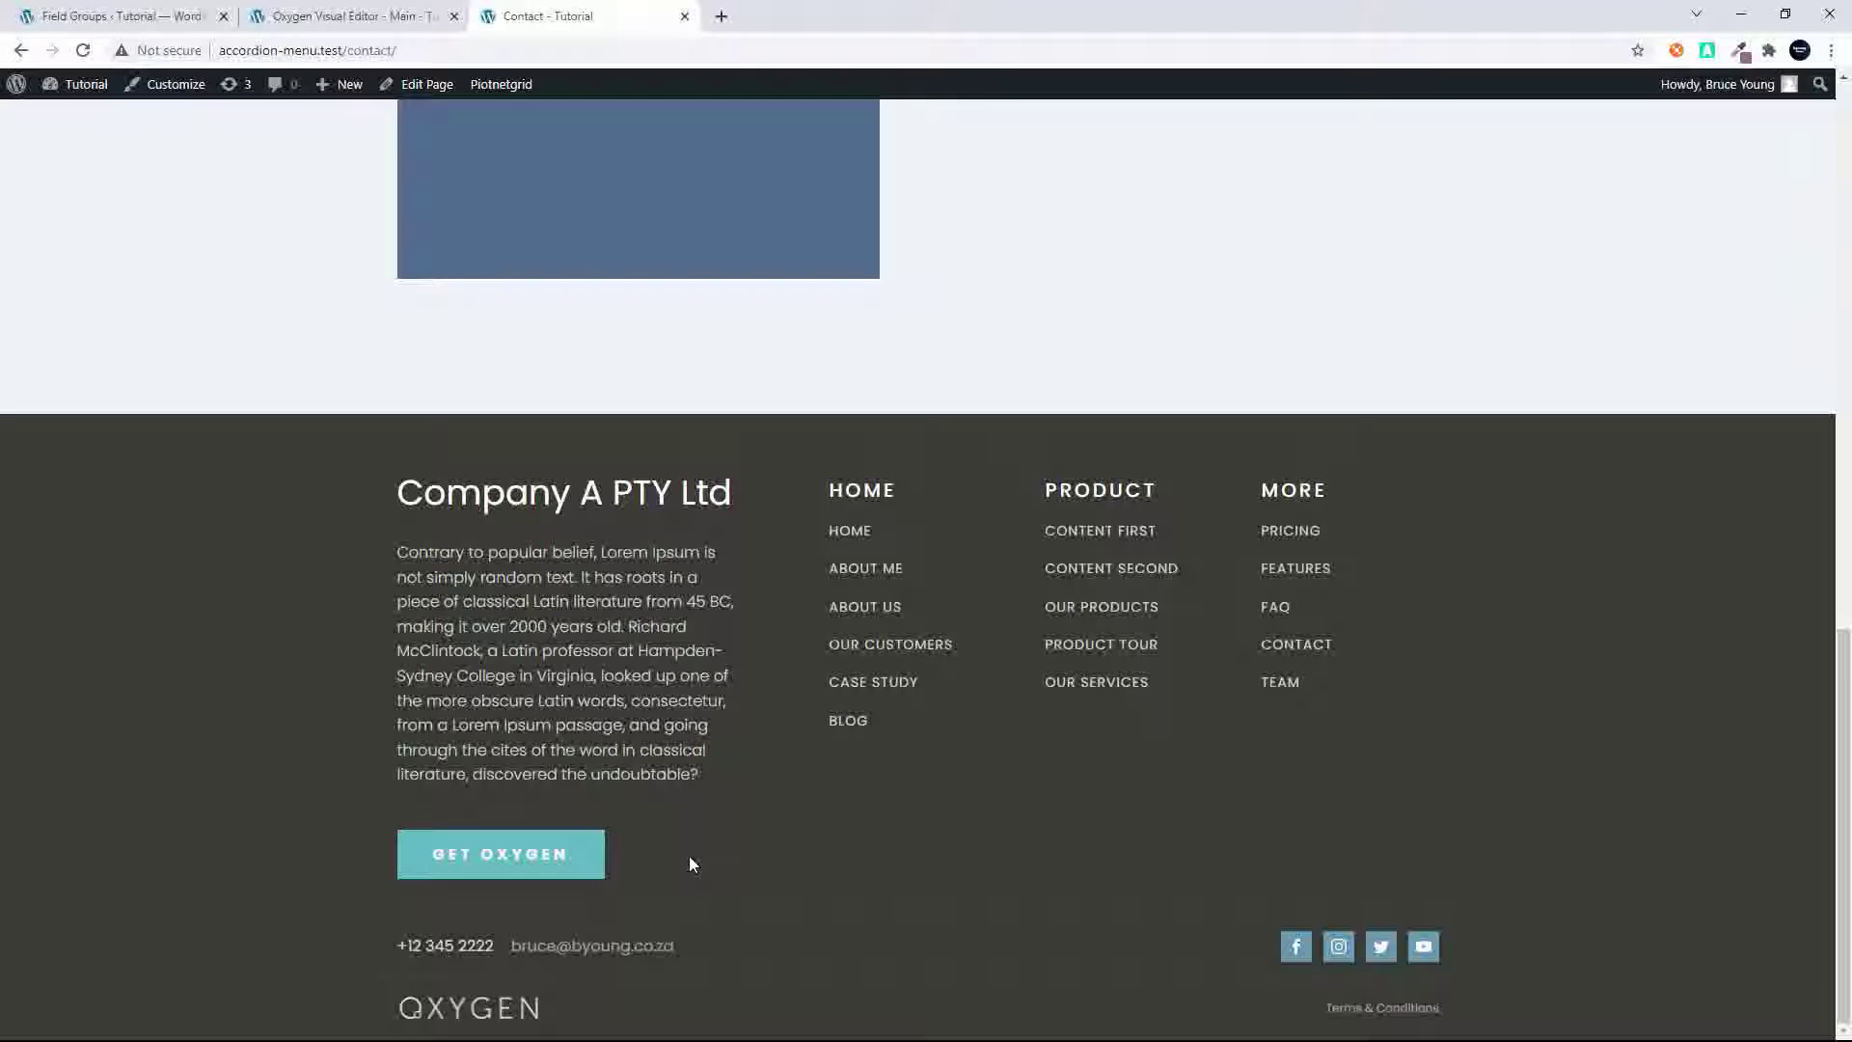
pyautogui.scroll(10, 689, 854)
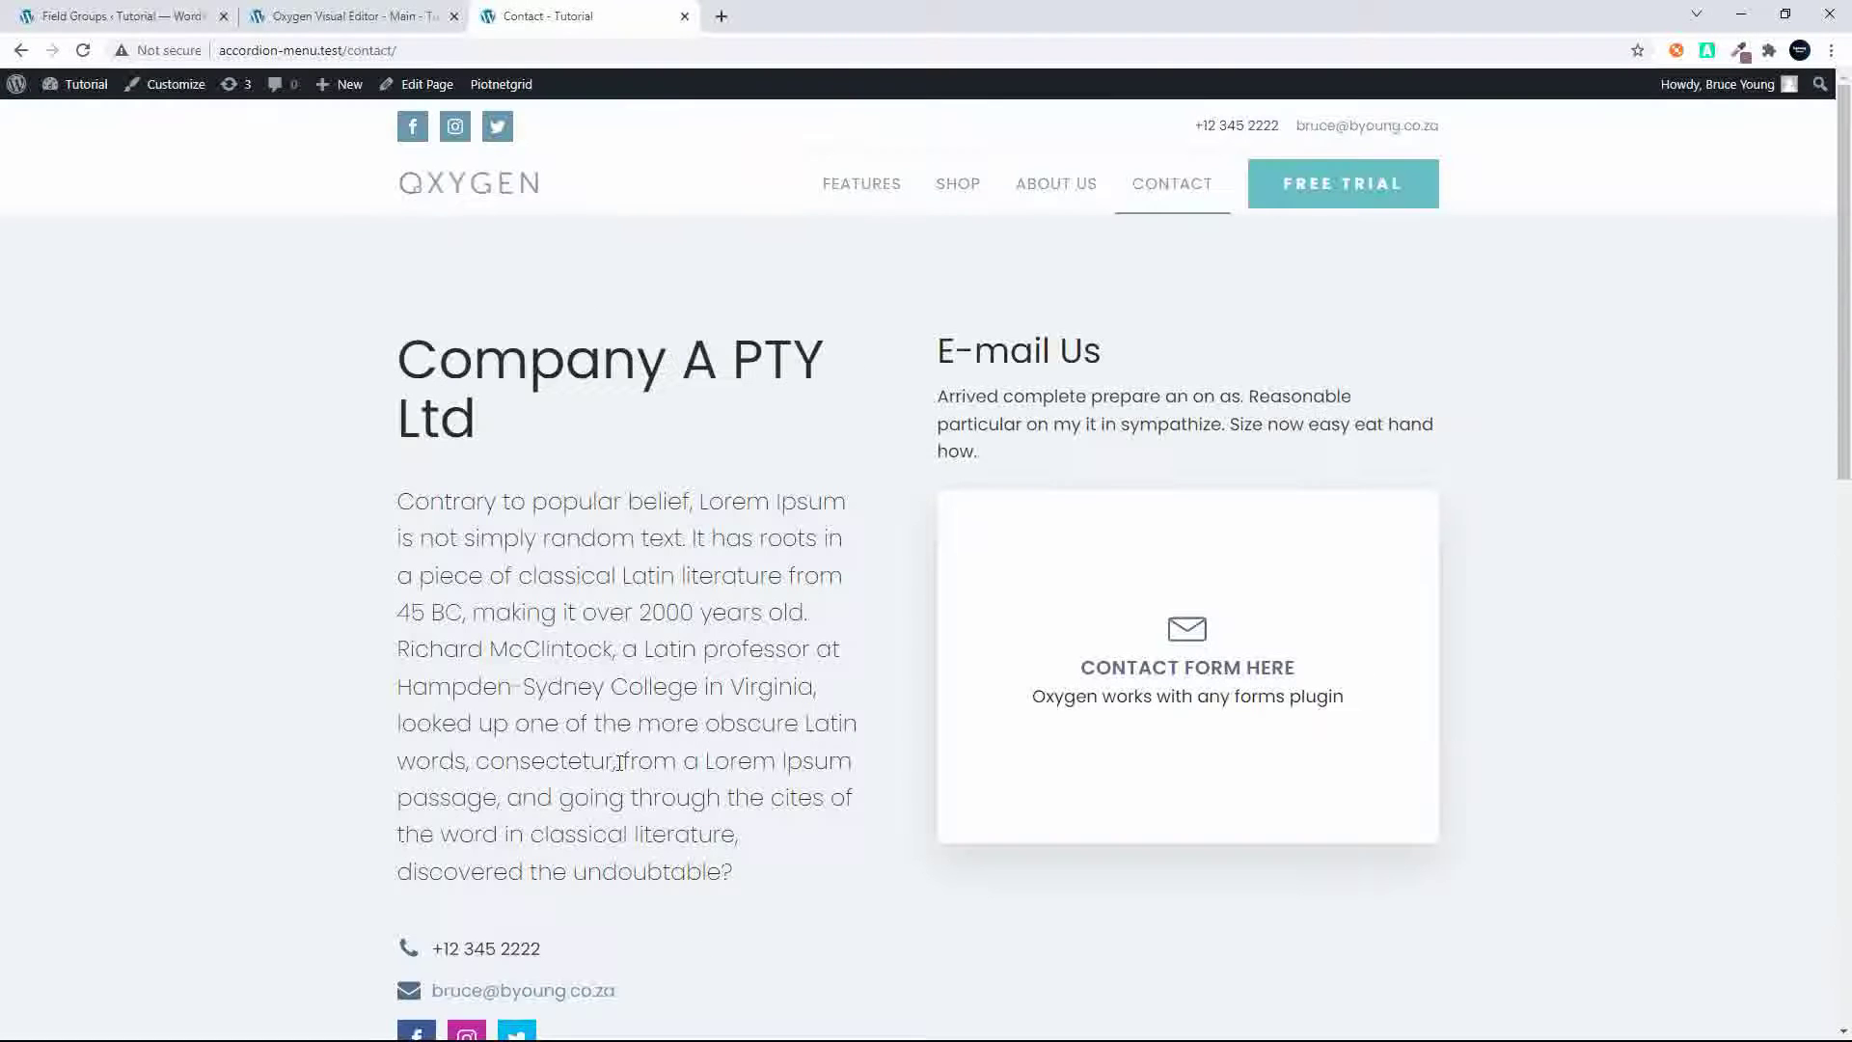
# Go from the Field Groups list to the company Options Page
pyautogui.click(138, 21)
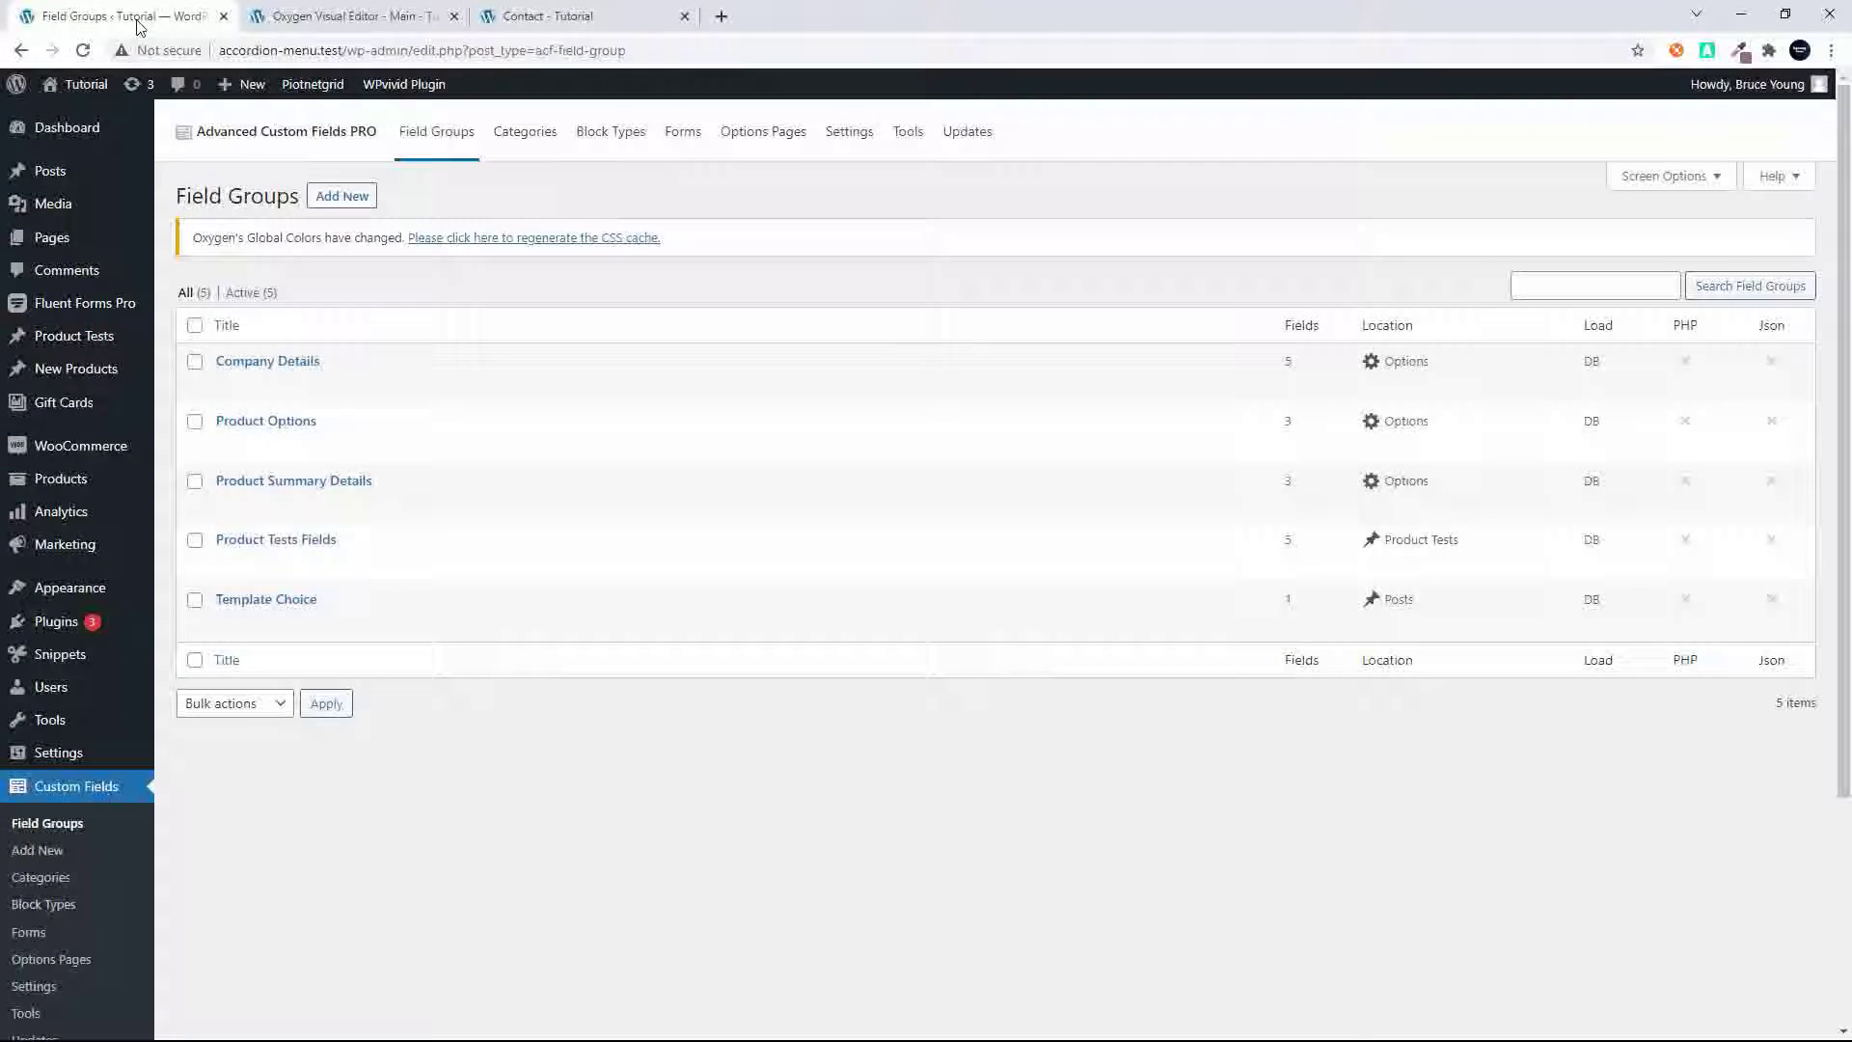
pyautogui.scroll(-3, 258, 825)
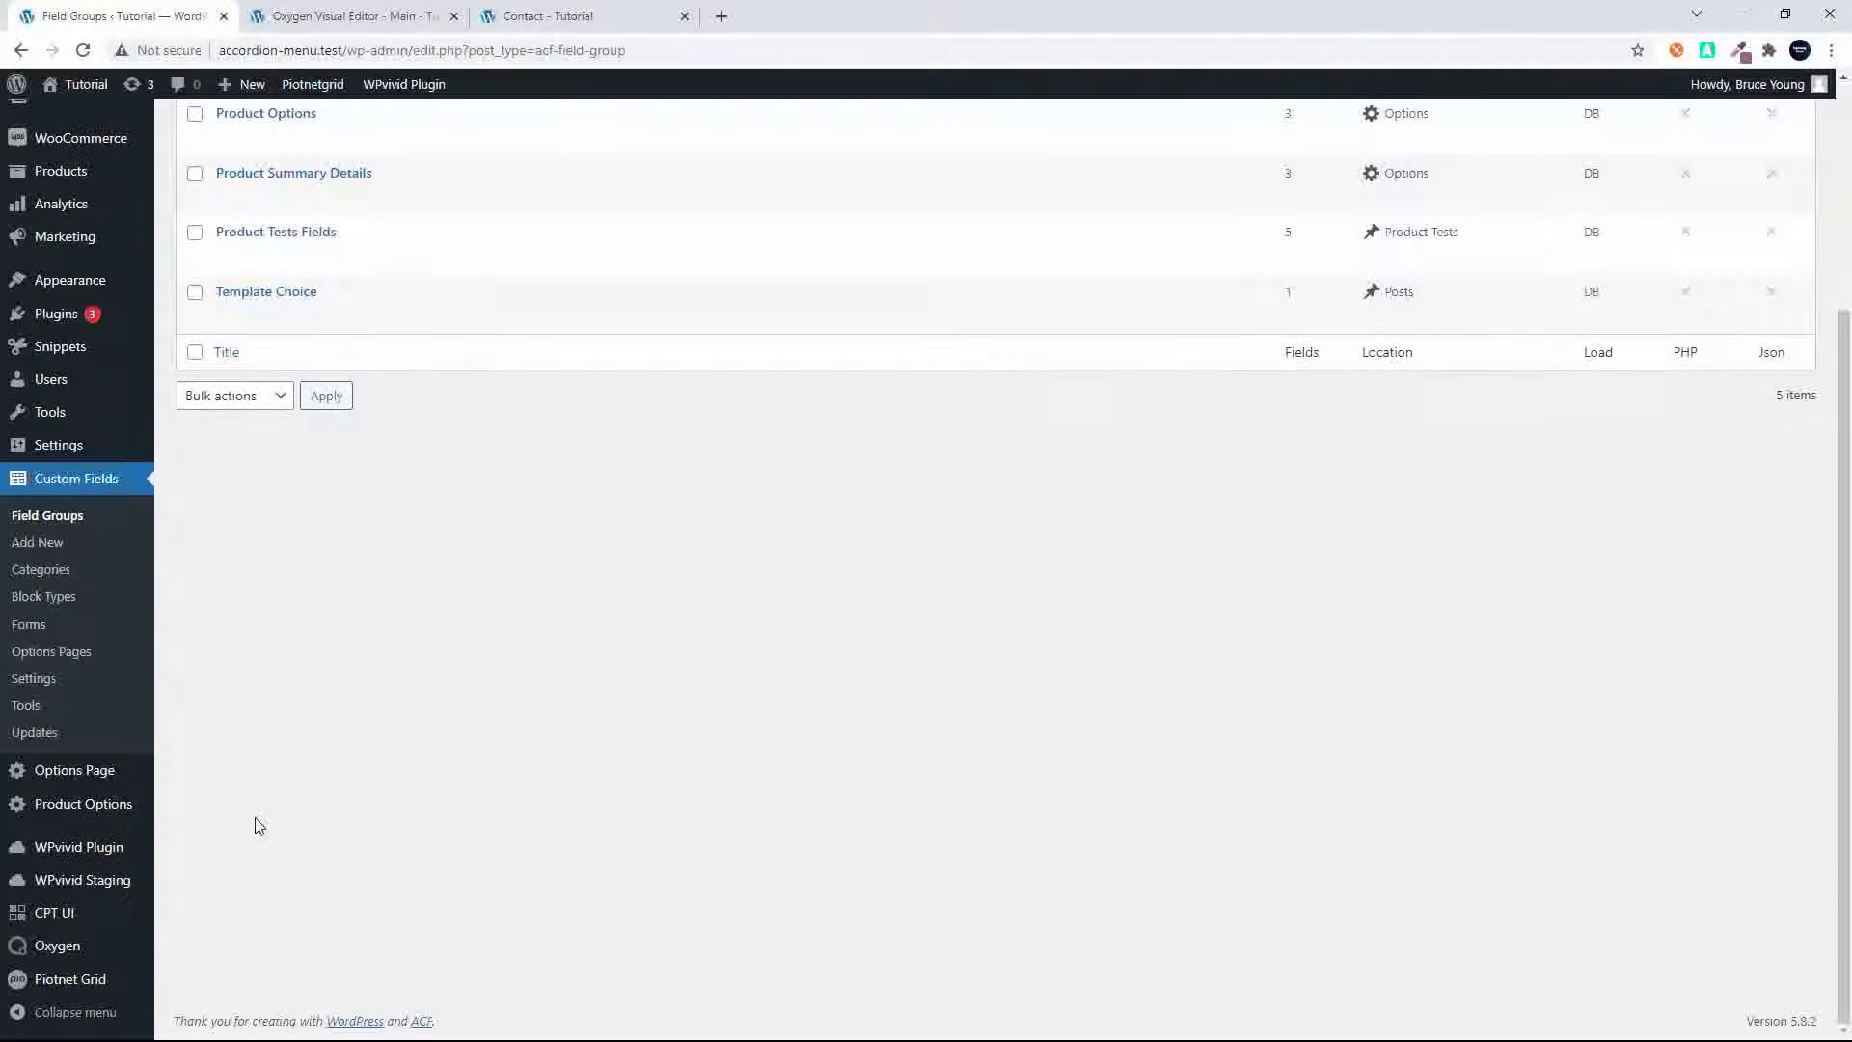
pyautogui.click(77, 775)
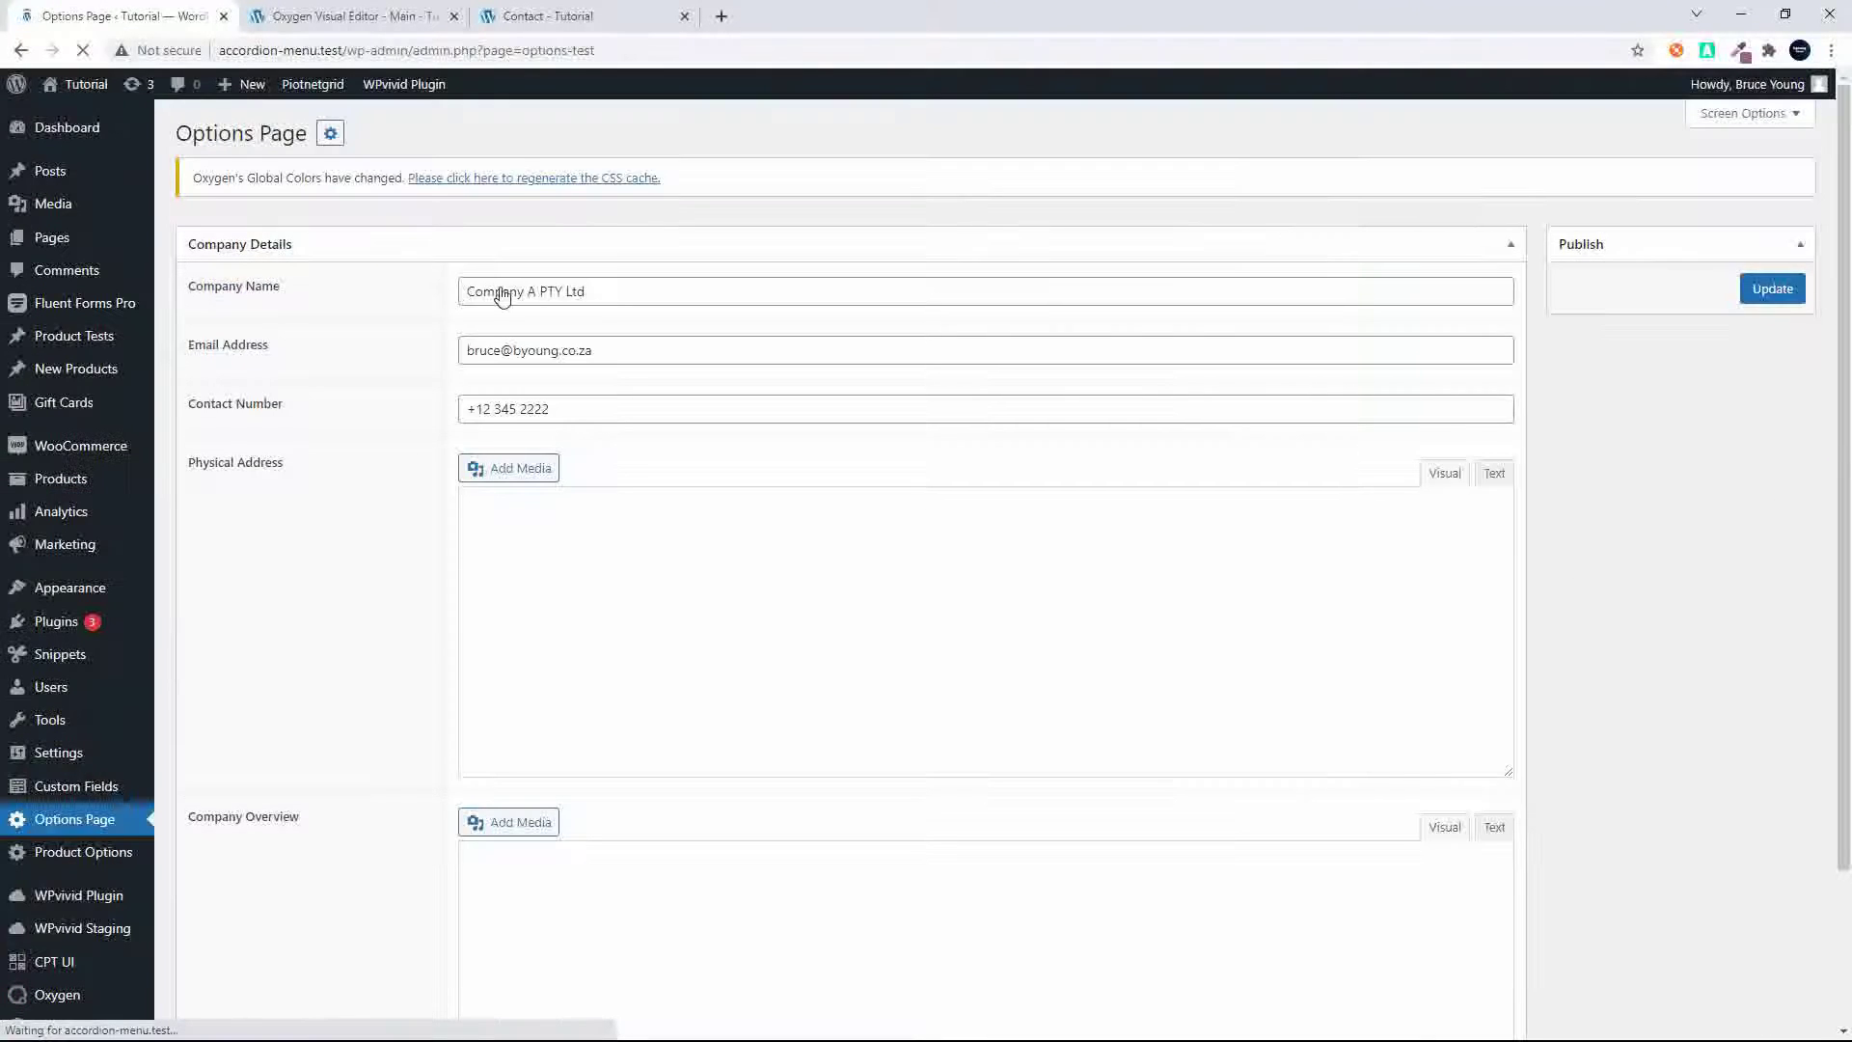
# Change the company name to Company B PTY Ltd and the contact number to +12 345 0000
pyautogui.click(537, 291)
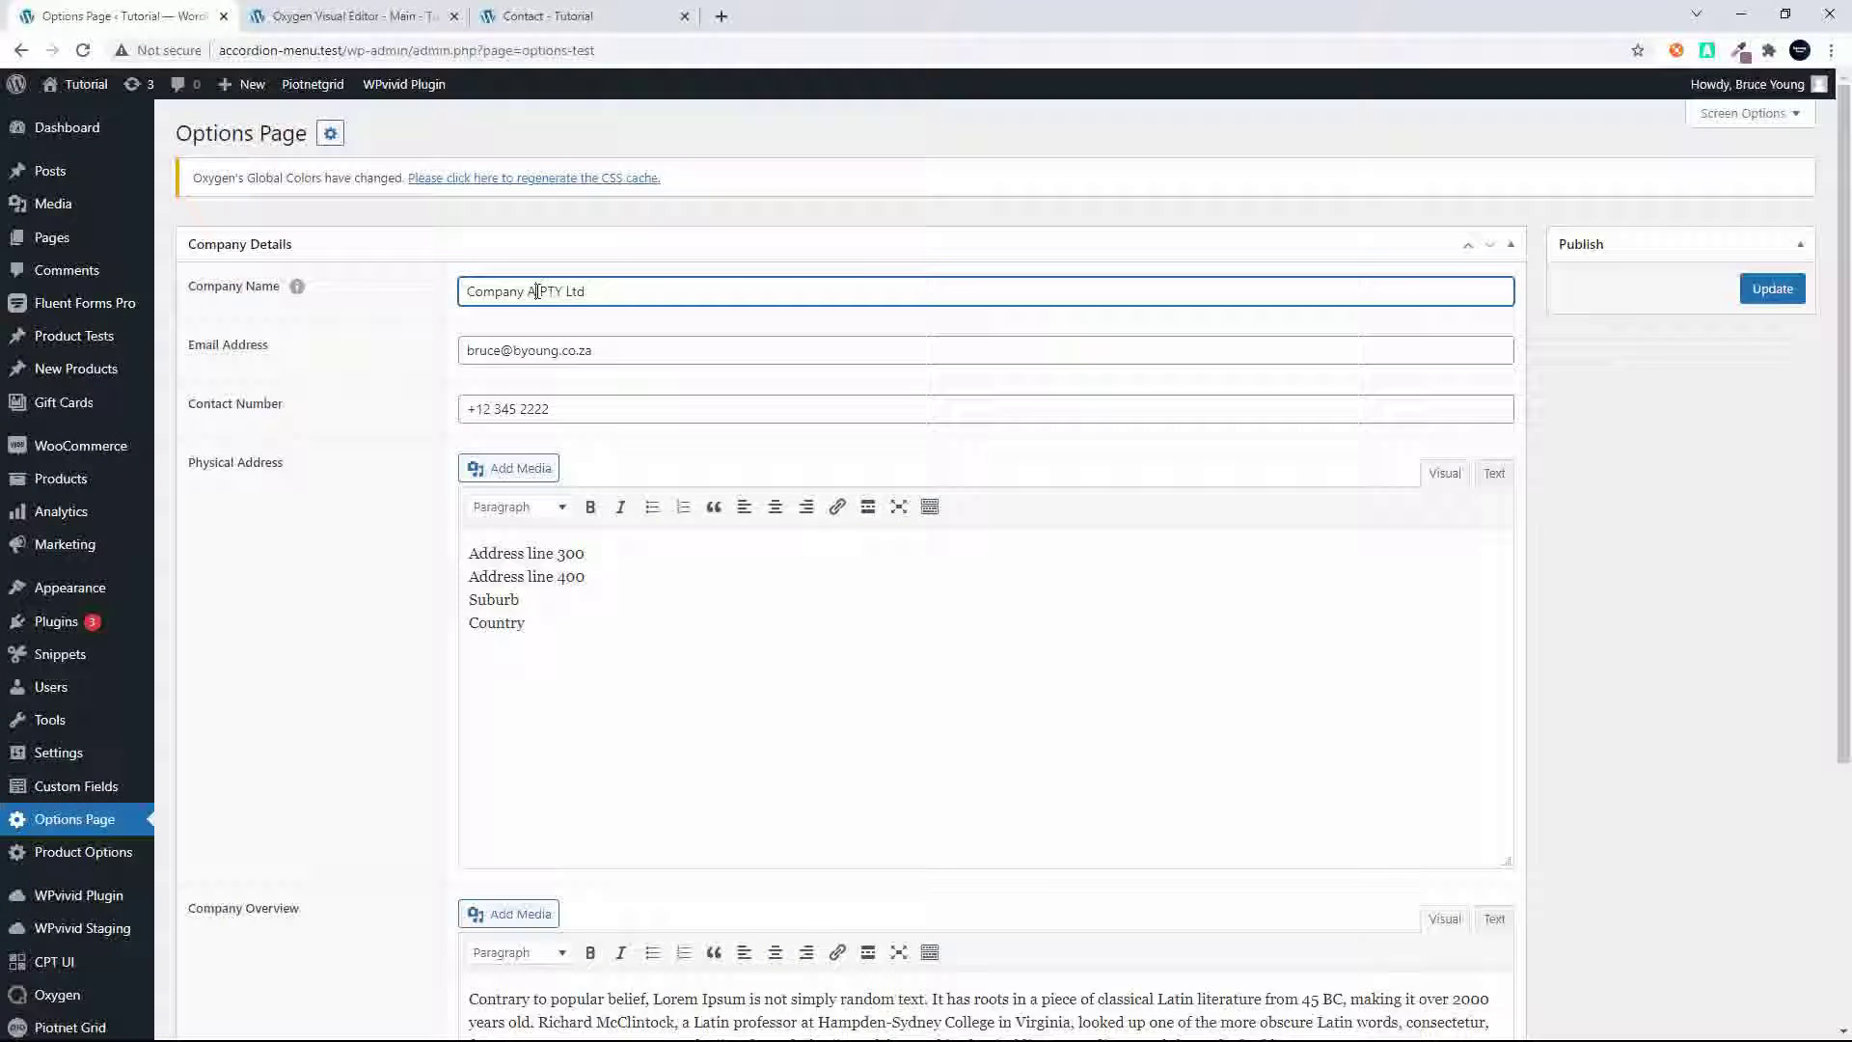
pyautogui.press('BackSpace')
pyautogui.write('B')
pyautogui.click(561, 410)
pyautogui.press('BackSpace')
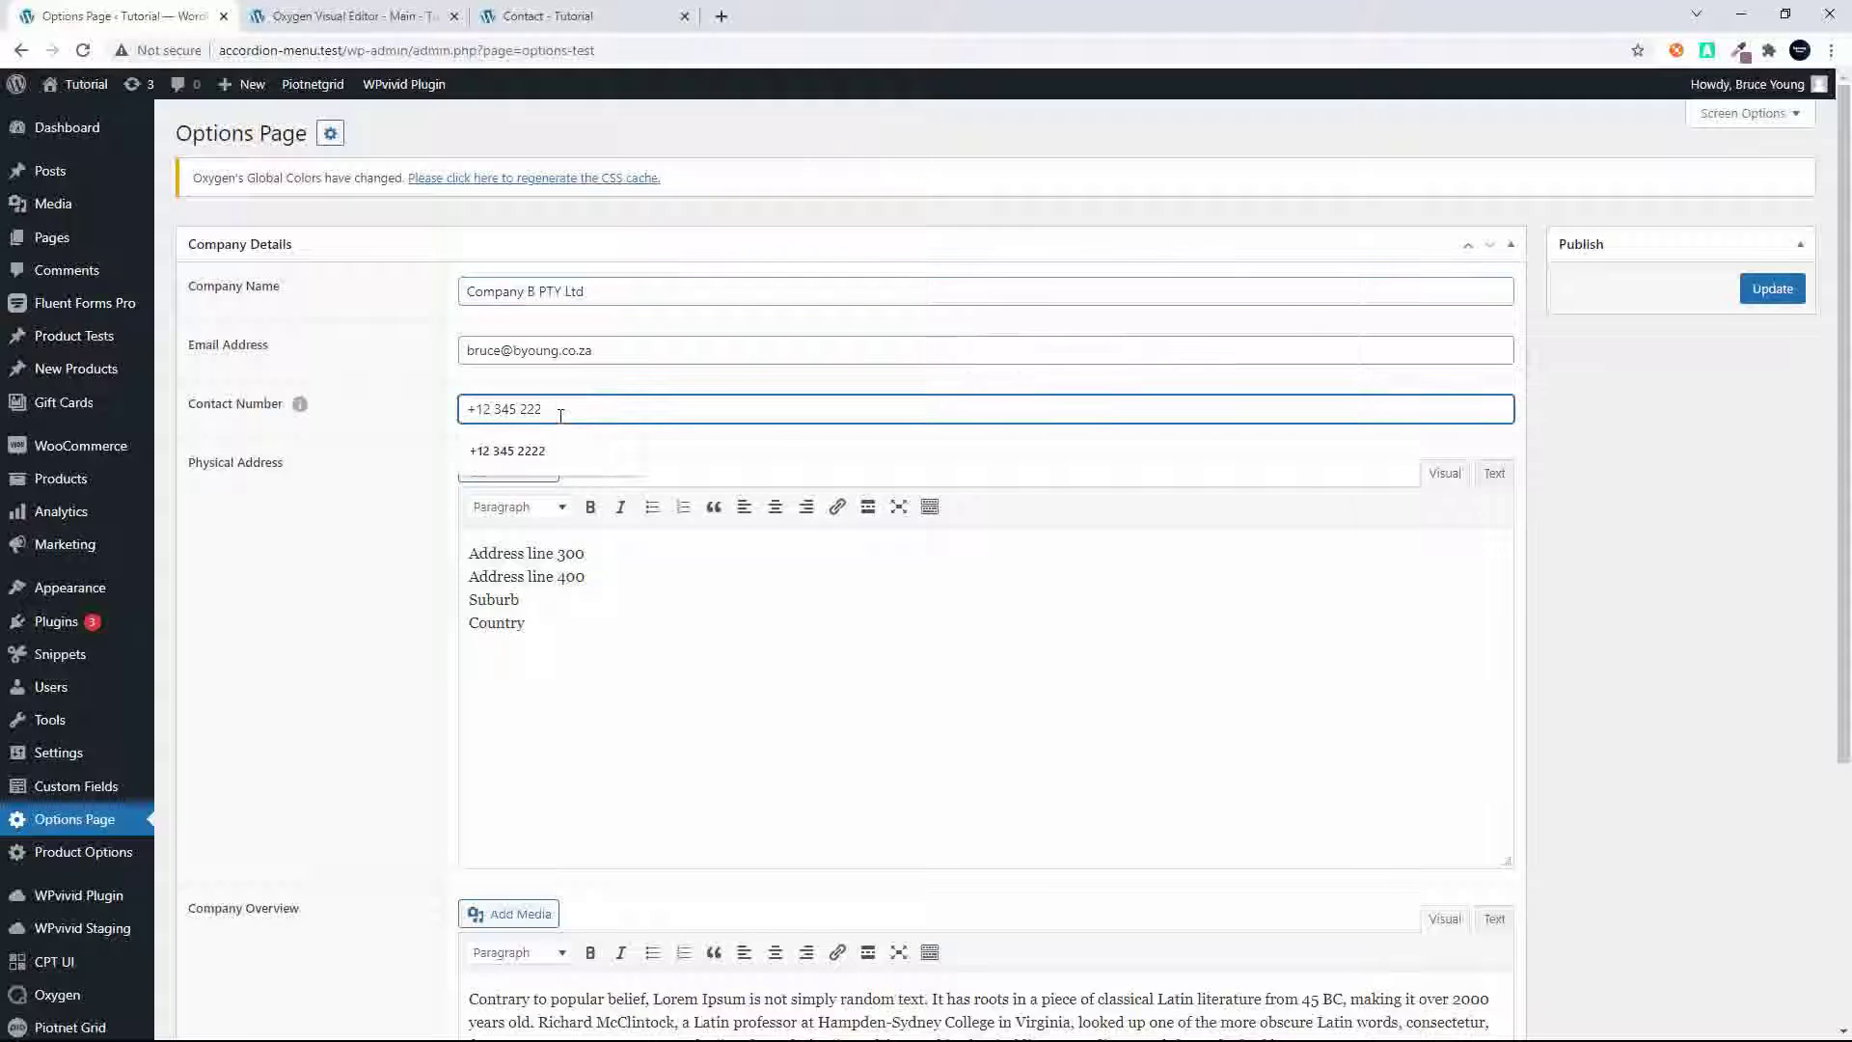
pyautogui.press('BackSpace')
pyautogui.write('00')
pyautogui.write('0')
# Change the address lines to 3000 and 4000, edit the overview, and update the options
pyautogui.click(595, 576)
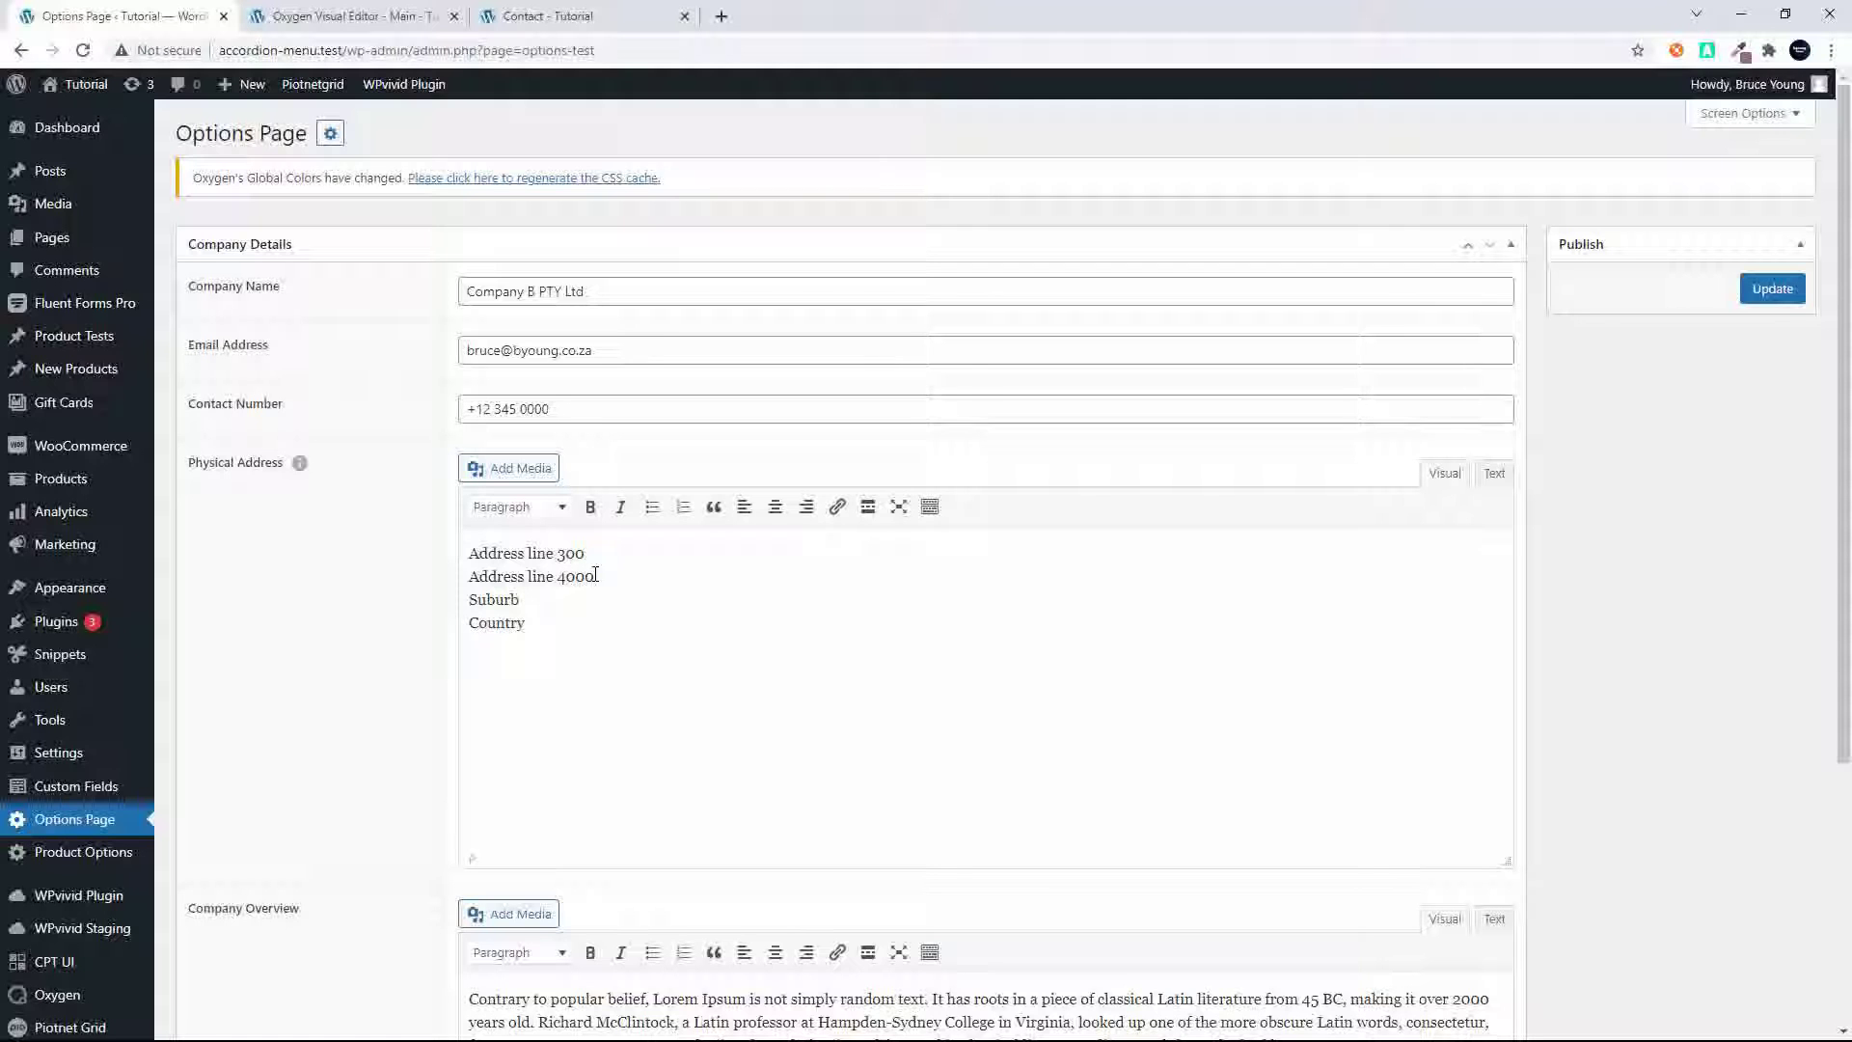
pyautogui.write('0')
pyautogui.scroll(-5, 595, 576)
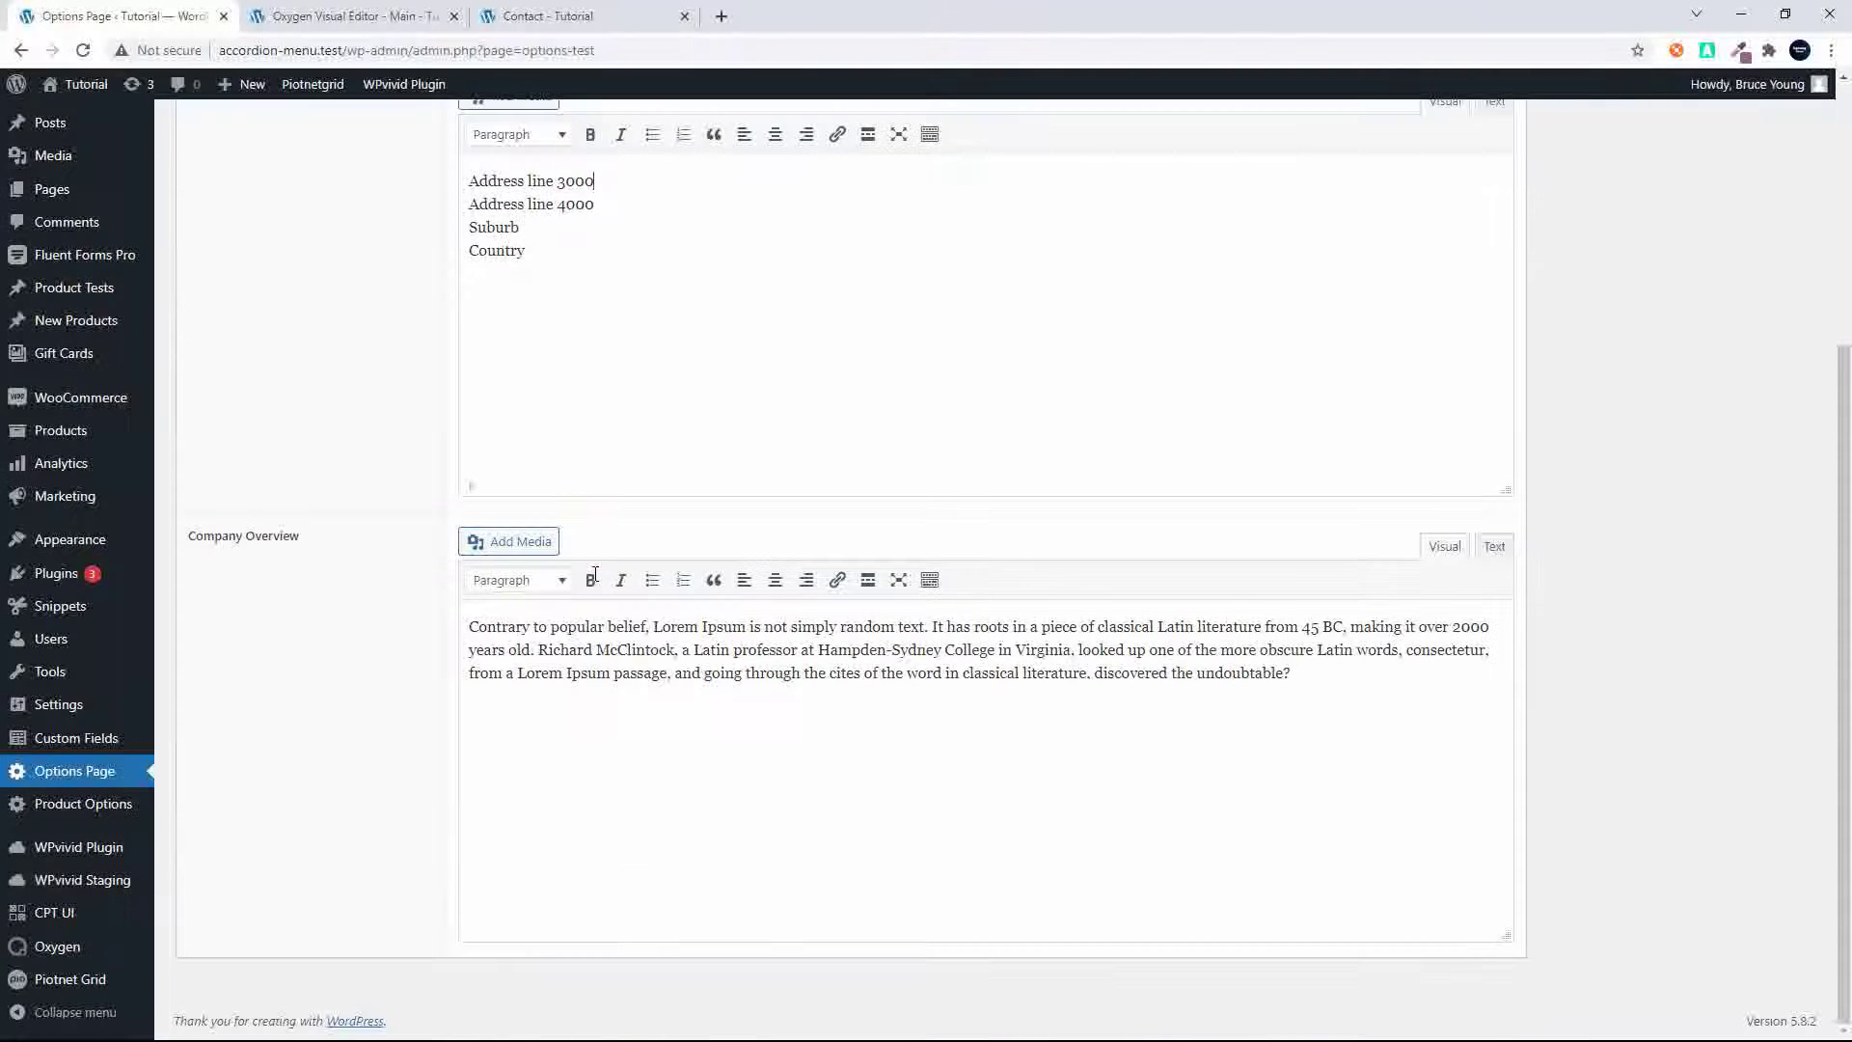
pyautogui.click(1310, 672)
pyautogui.scroll(5, 1310, 672)
pyautogui.click(1768, 292)
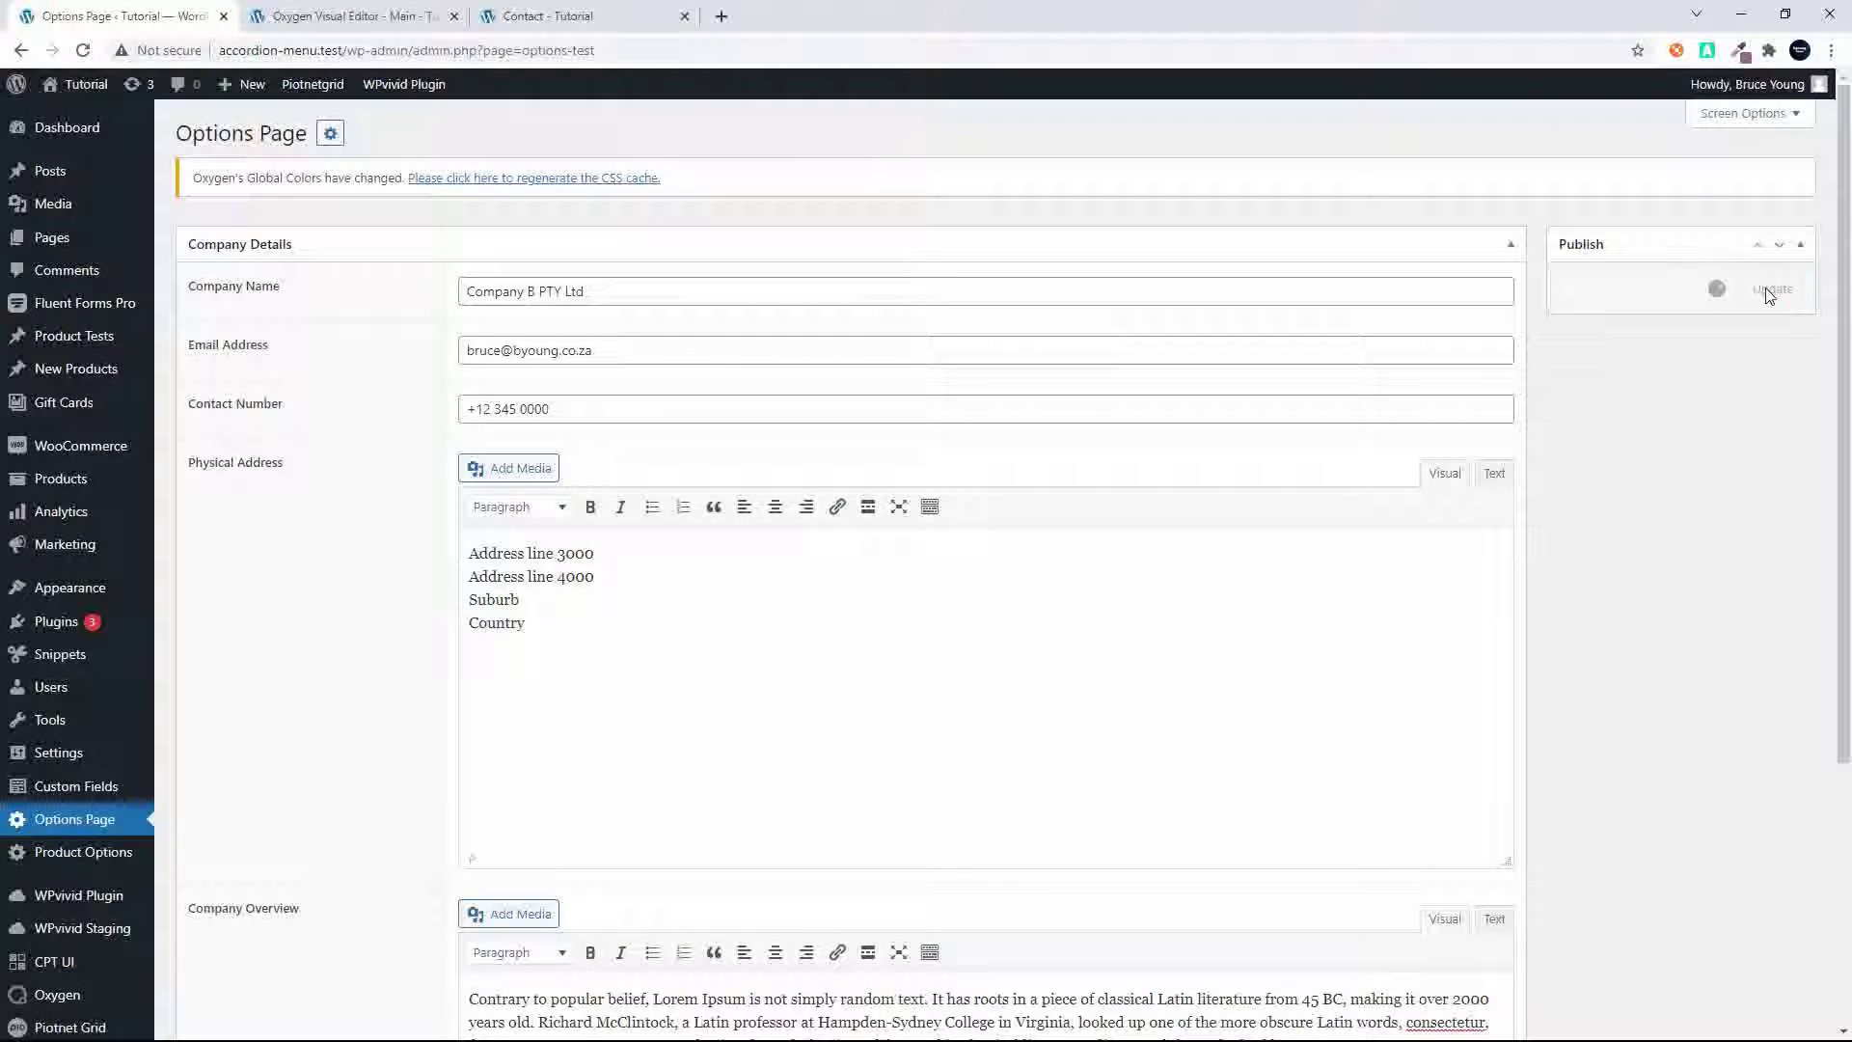
# Reload the Contact page and check that Company B PTY Ltd and +12 345 0000 appear, footer included
pyautogui.click(562, 13)
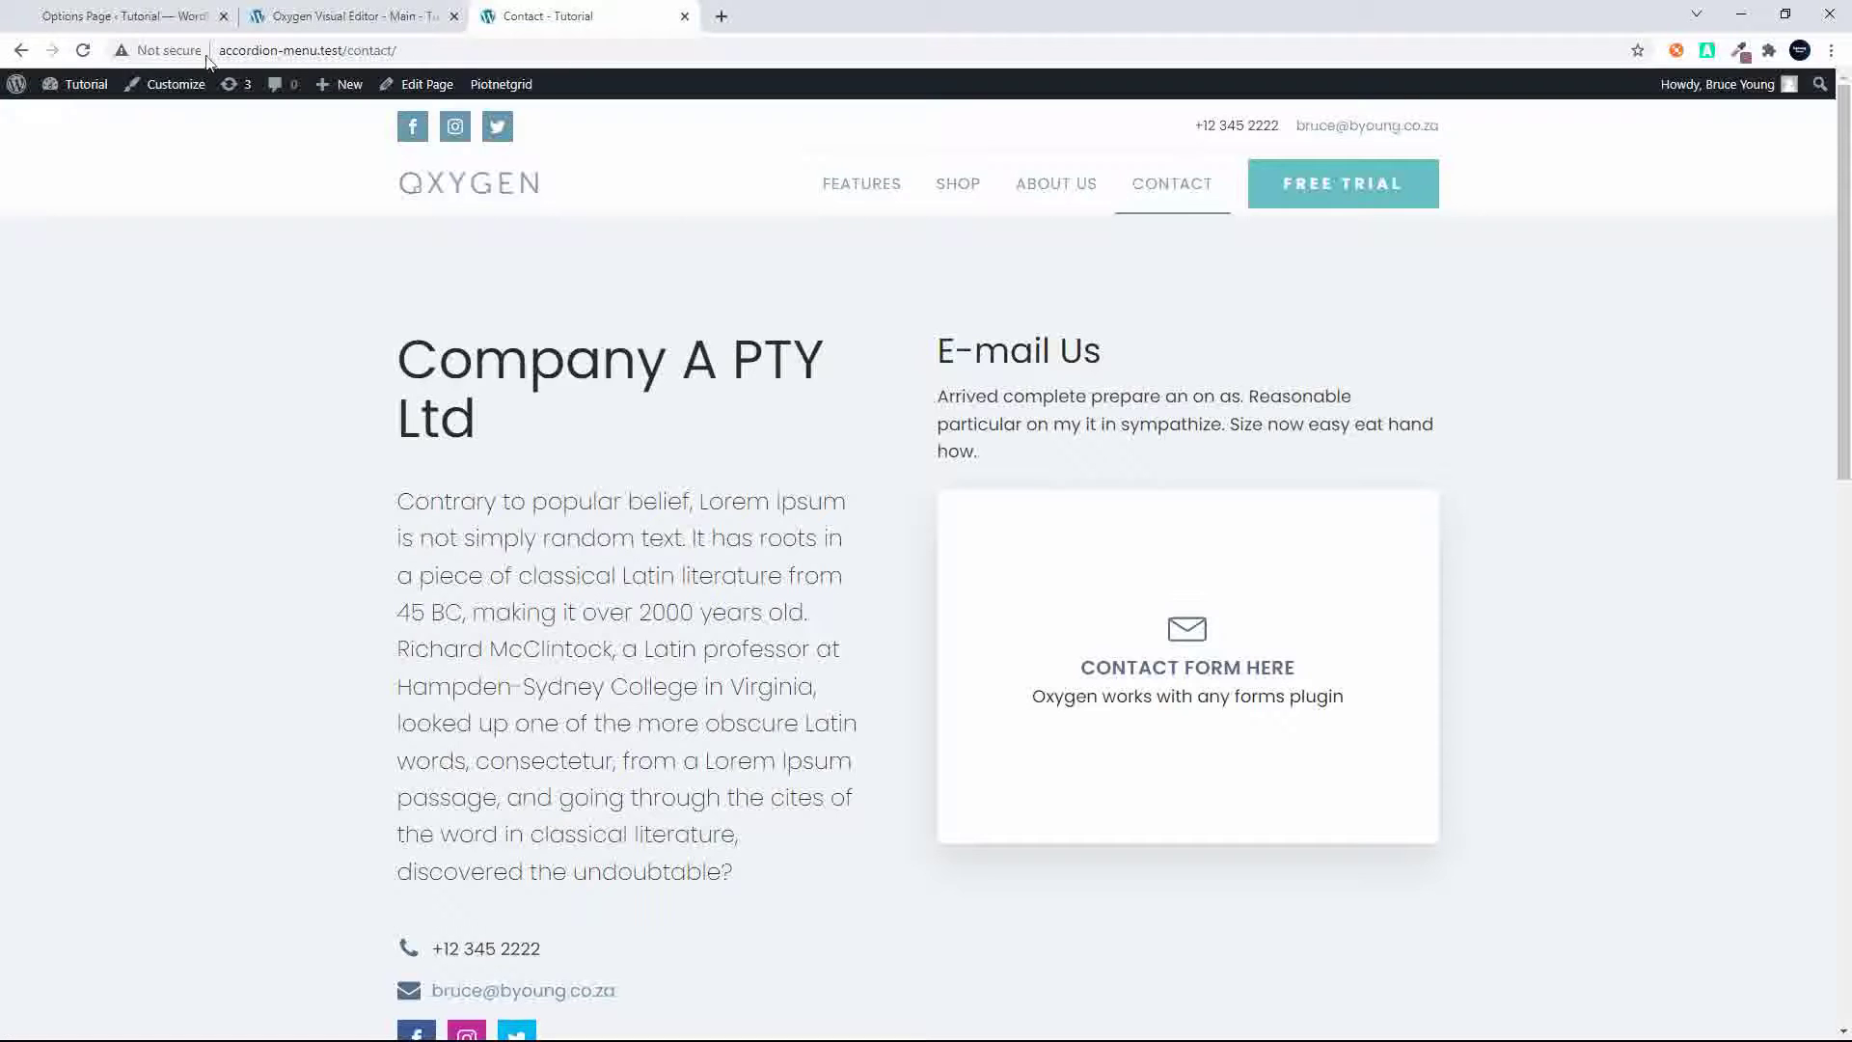
pyautogui.click(83, 50)
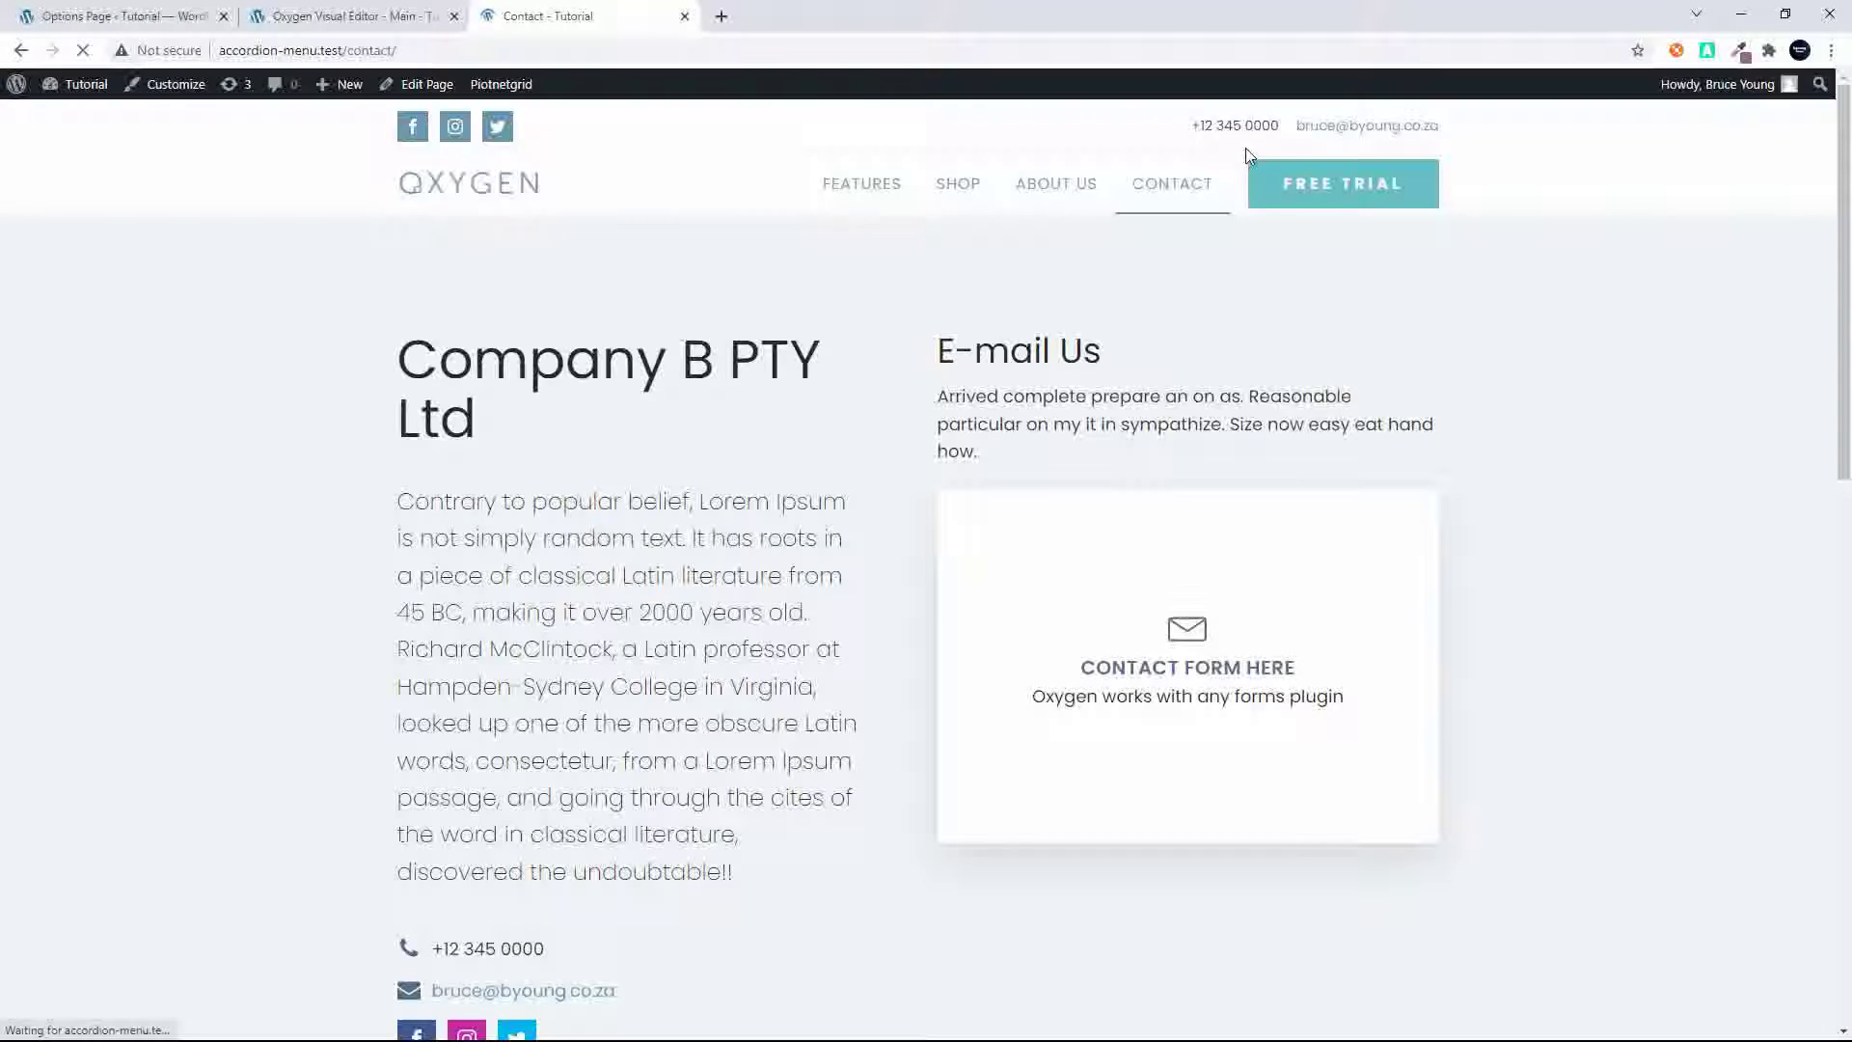
pyautogui.scroll(-3, 607, 645)
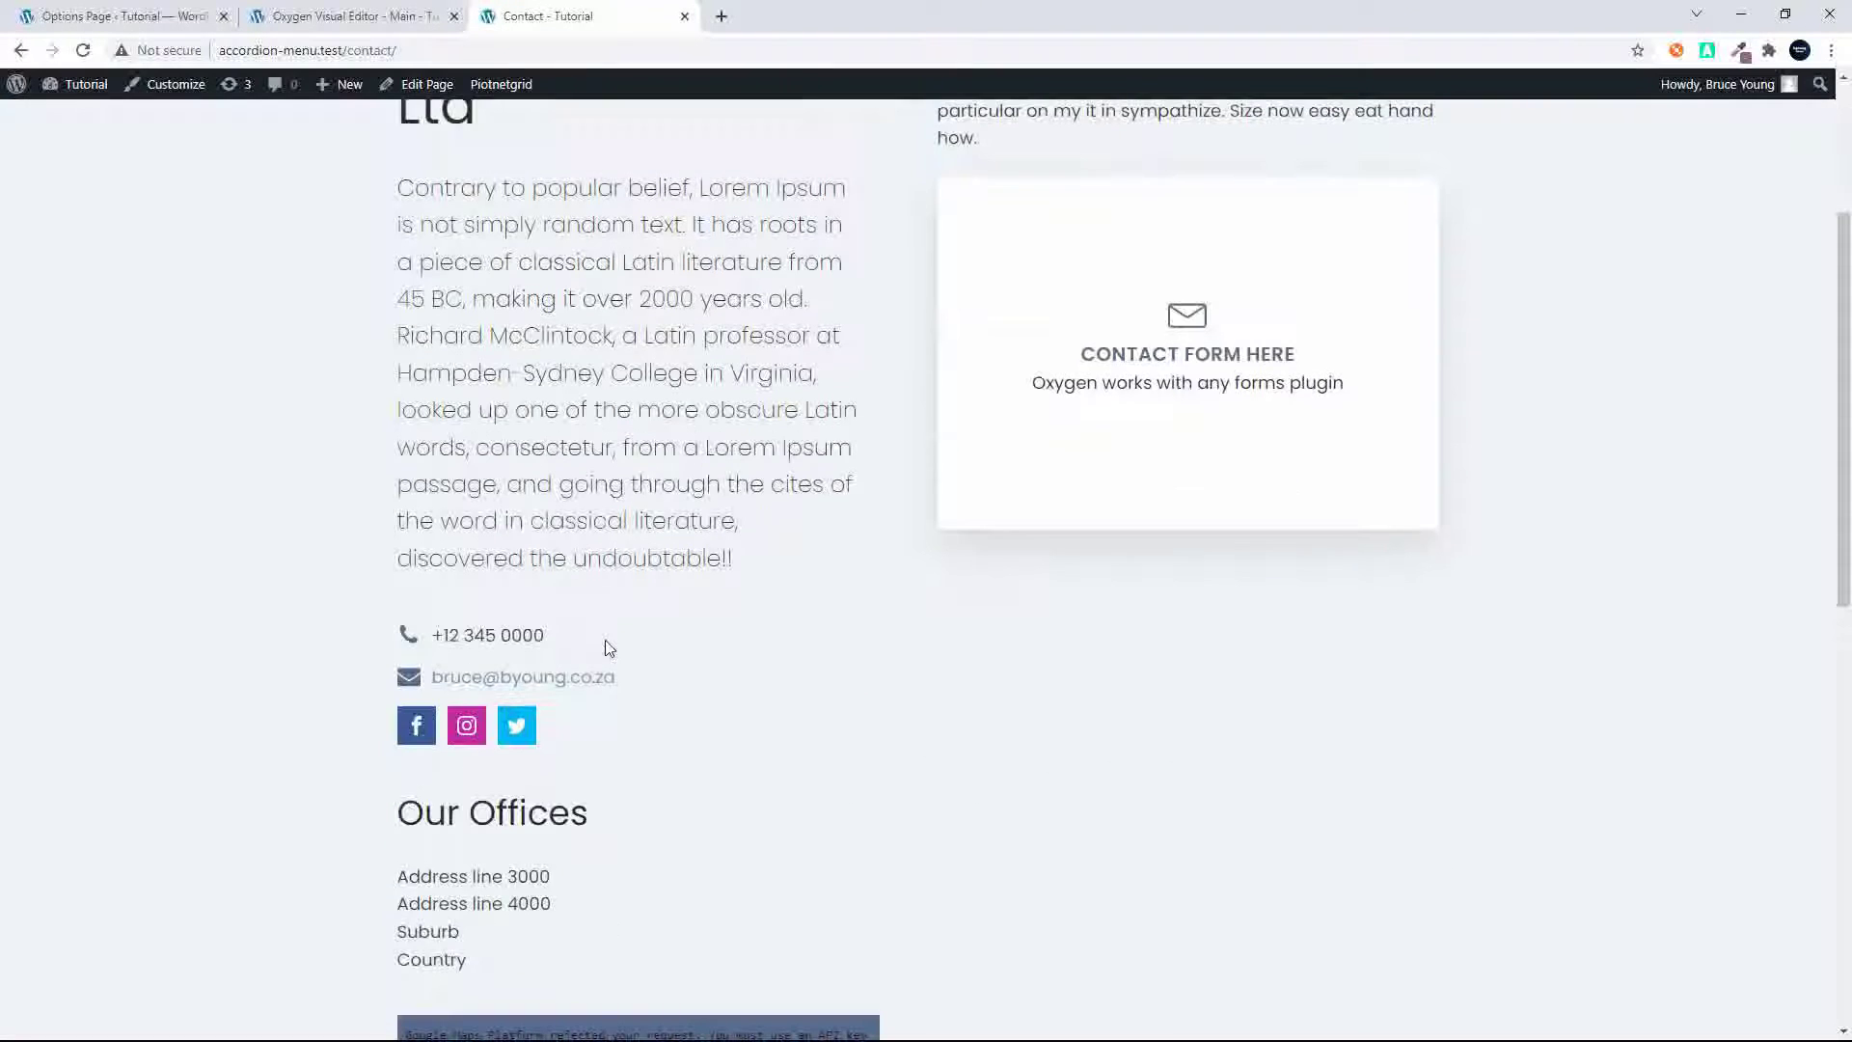
pyautogui.scroll(-7, 640, 733)
pyautogui.scroll(-4, 639, 733)
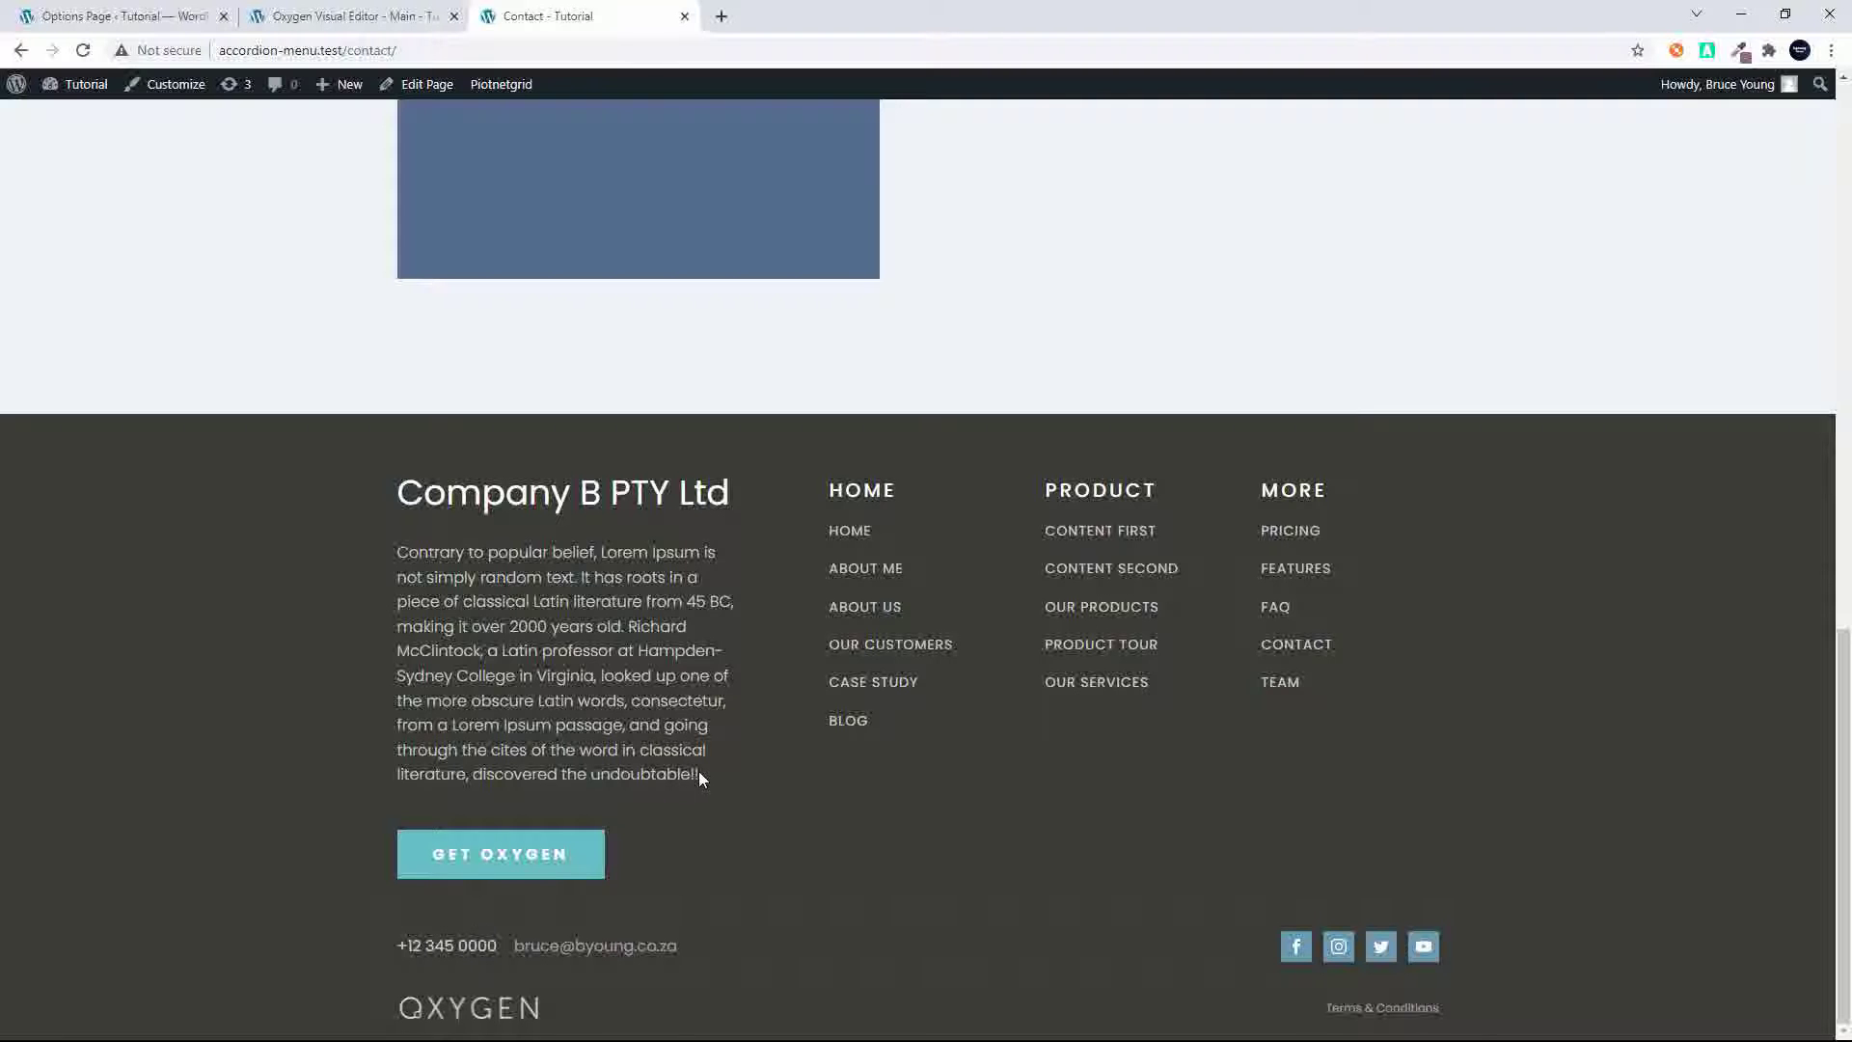
pyautogui.press('Home')
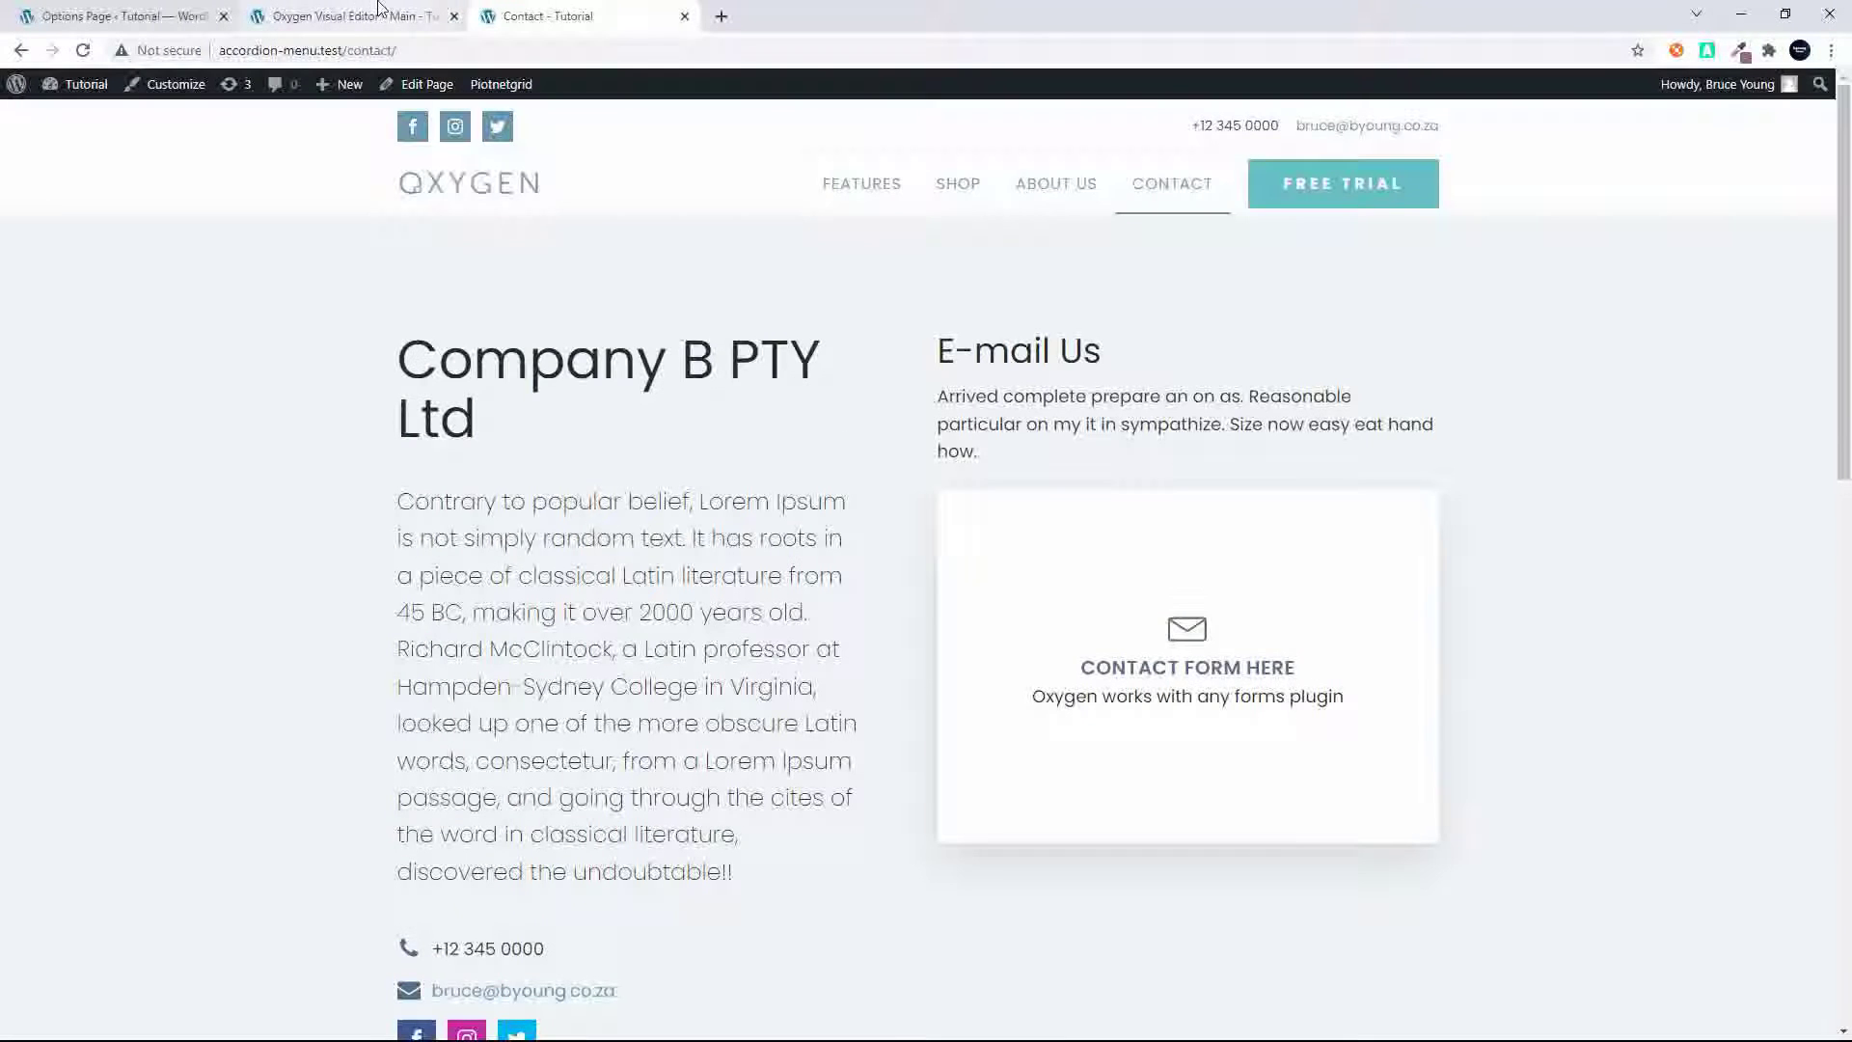
# In the Oxygen editor, select the header phone number and email link
pyautogui.click(345, 22)
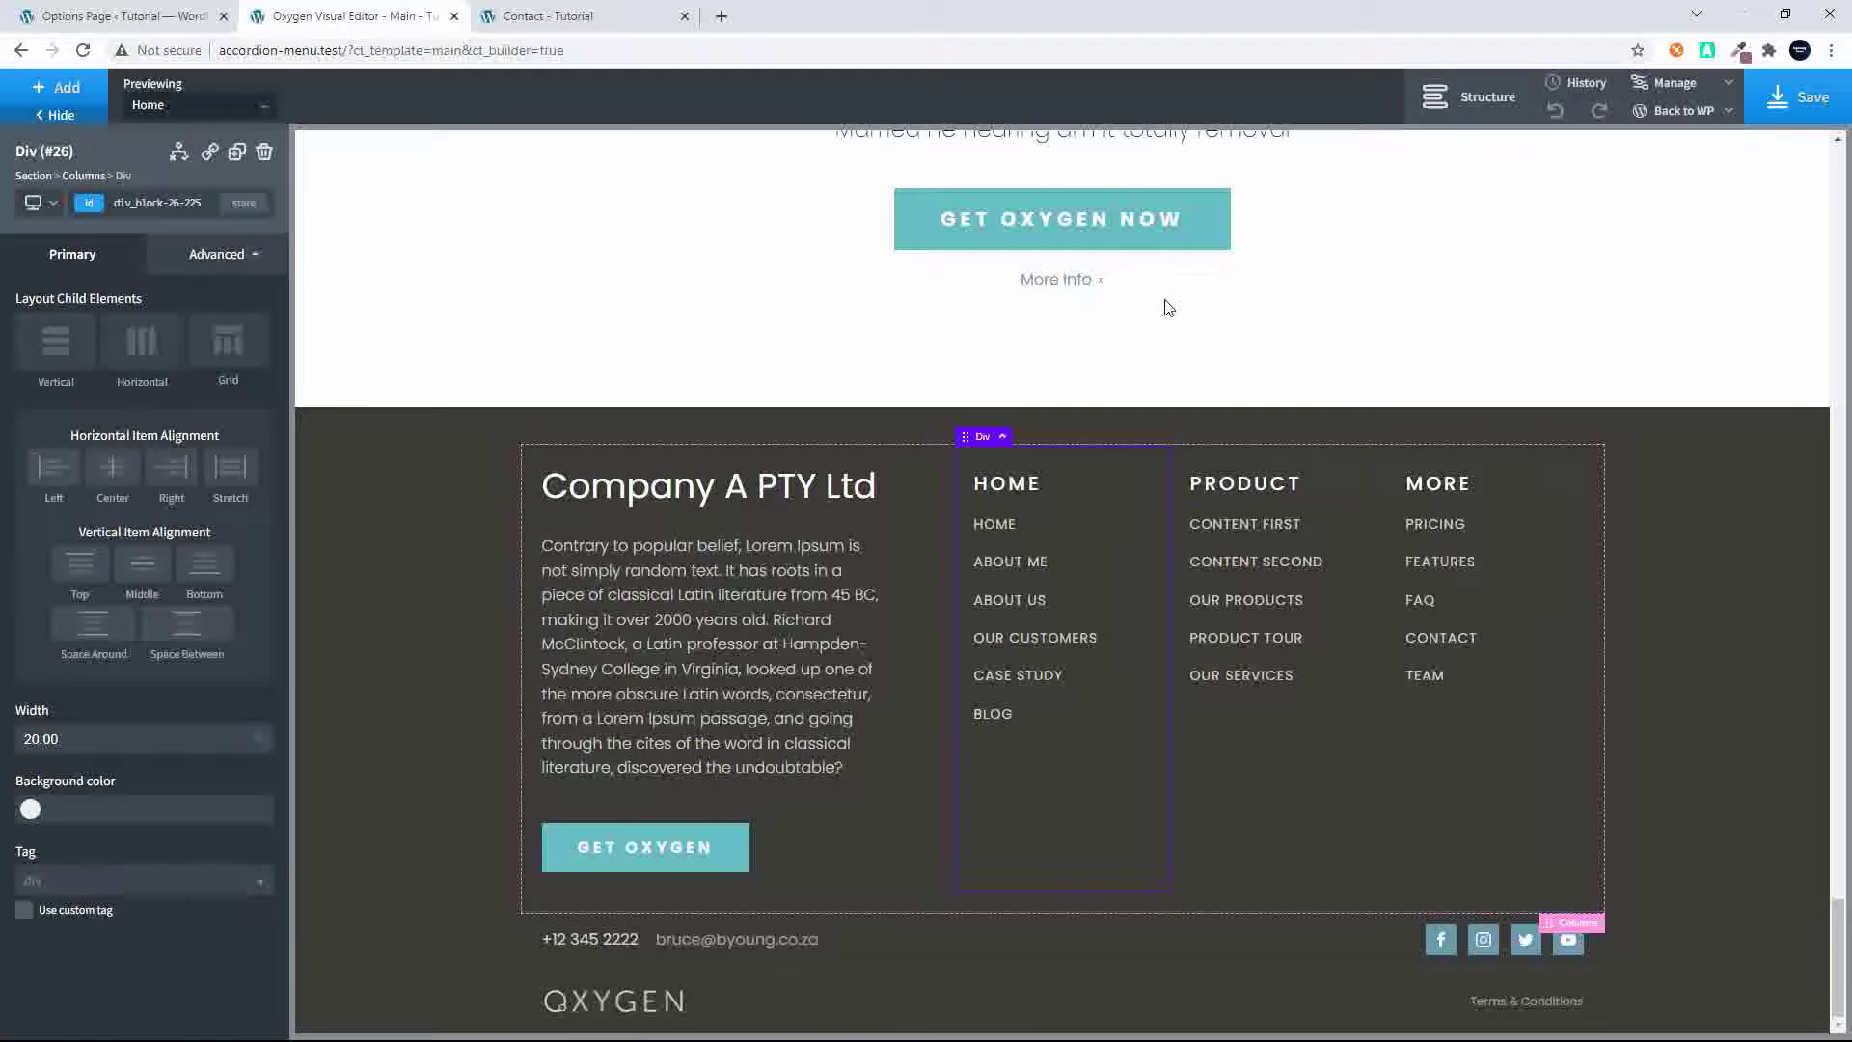
pyautogui.scroll(10, 1169, 306)
pyautogui.scroll(10, 1169, 307)
pyautogui.scroll(10, 1169, 307)
pyautogui.scroll(3, 1169, 307)
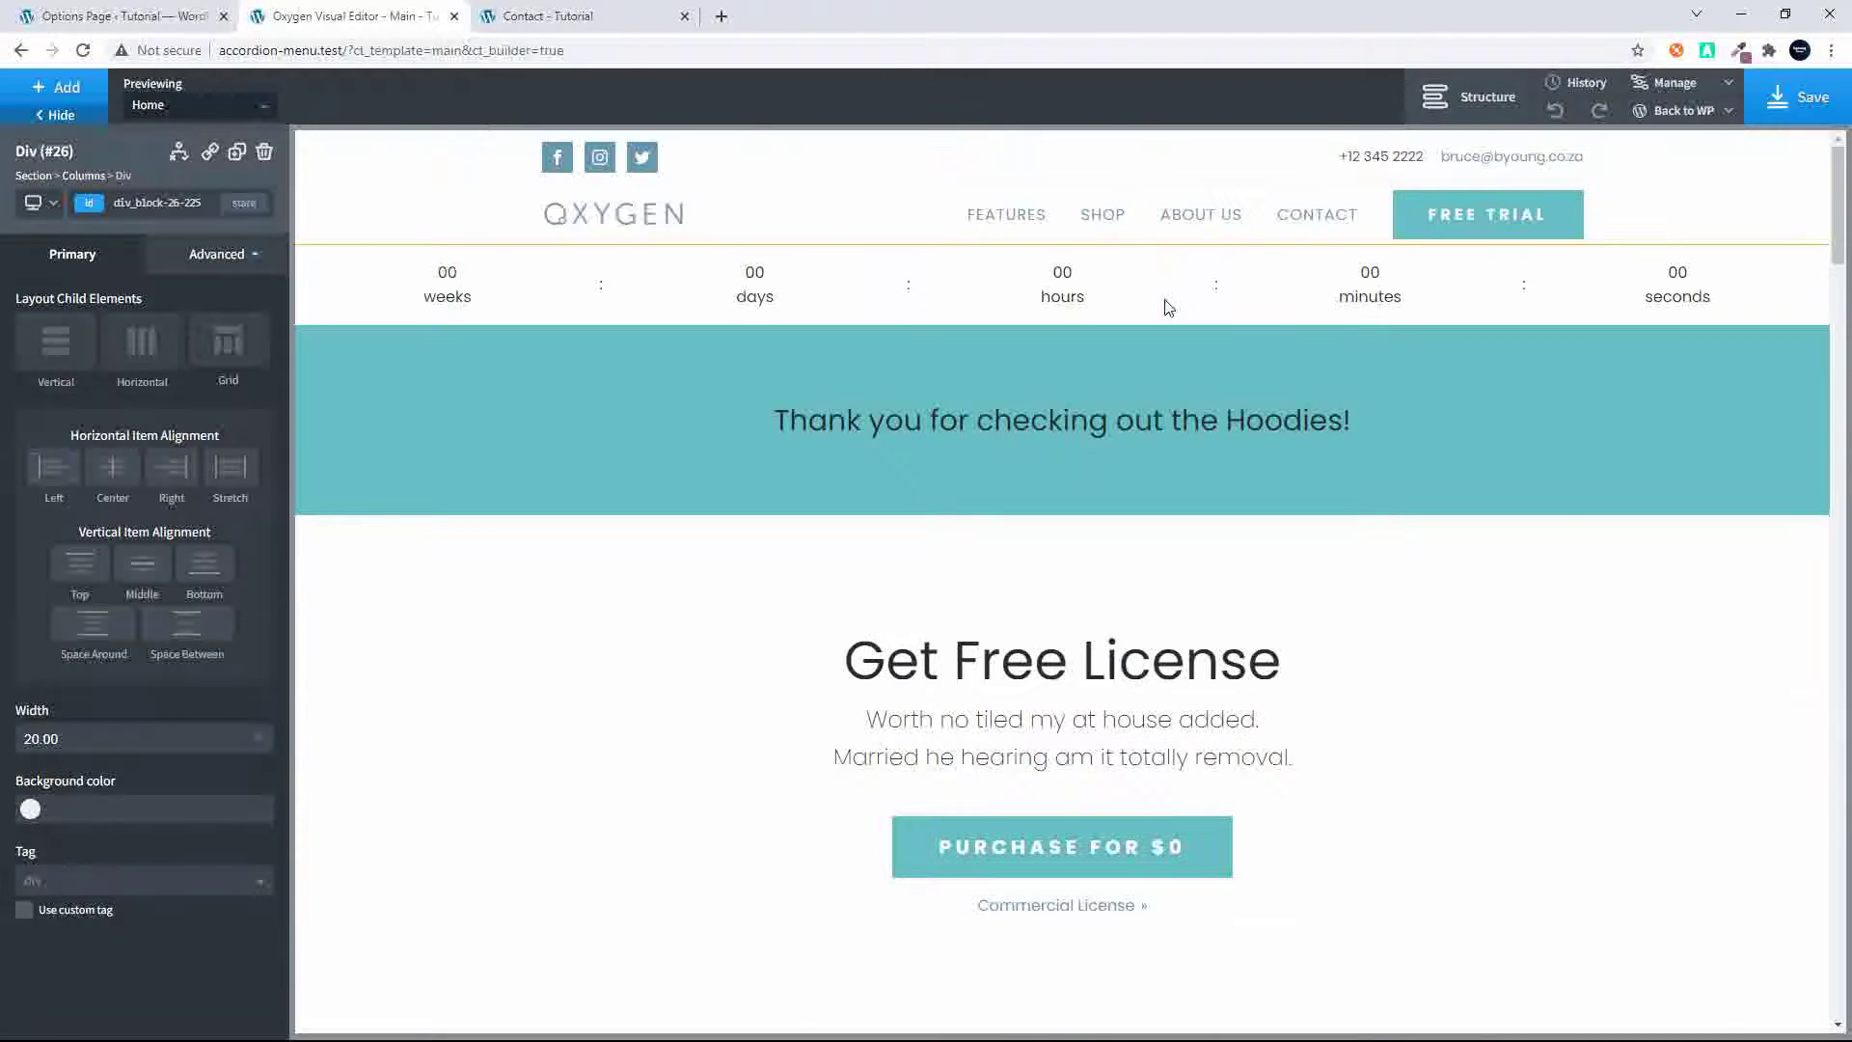
pyautogui.click(1374, 164)
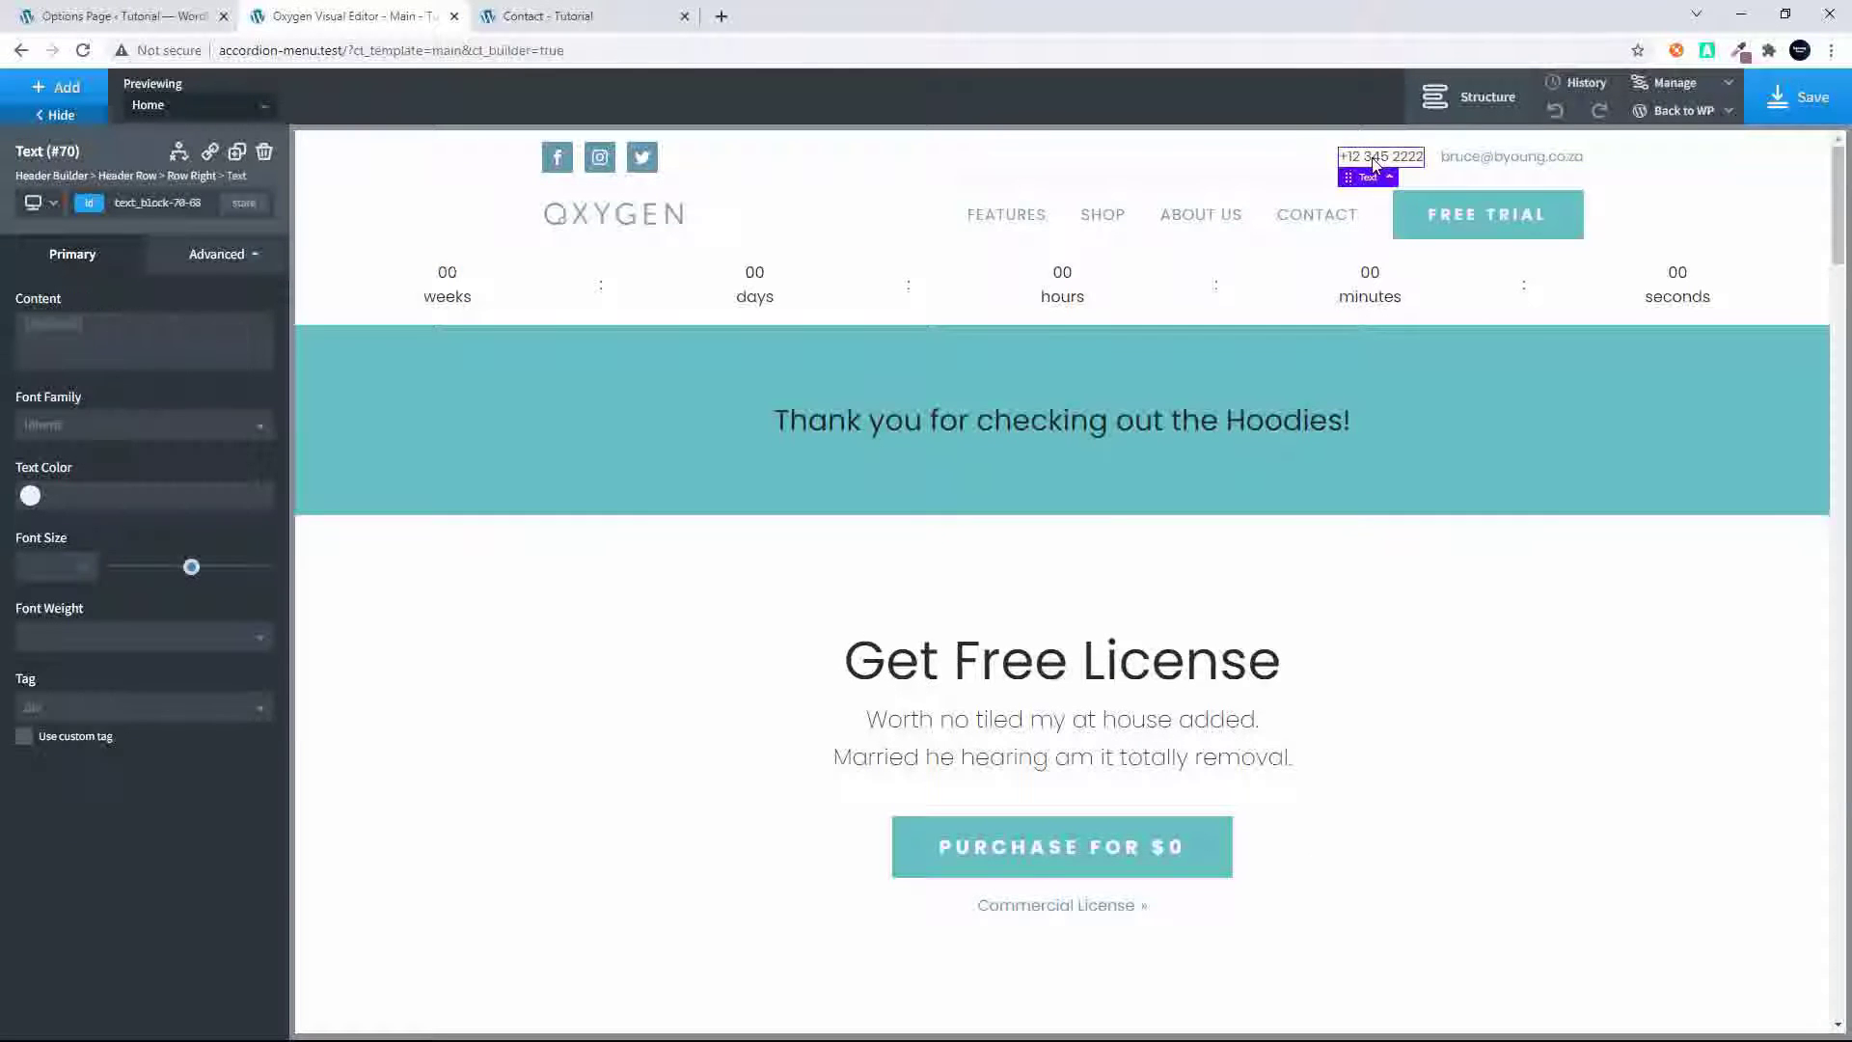
pyautogui.click(1504, 157)
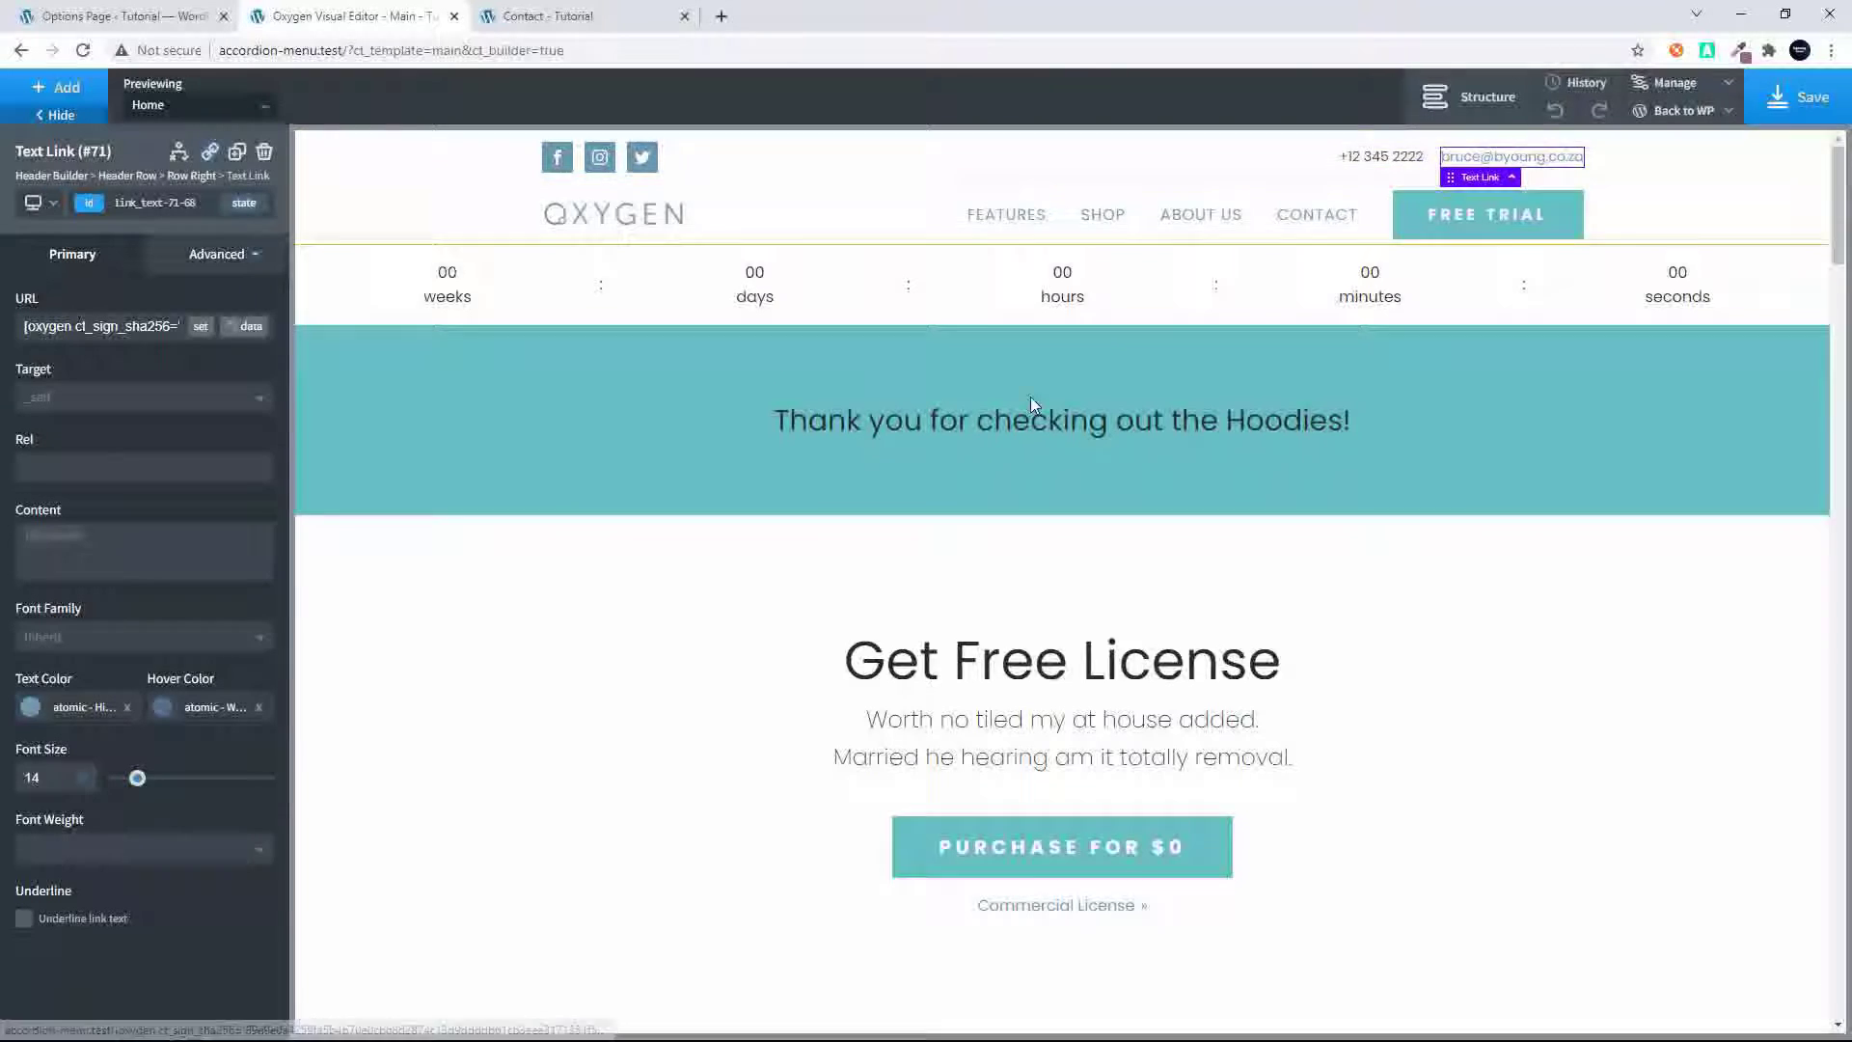
# Select the footer company name heading and its description paragraph
pyautogui.scroll(-10, 1030, 404)
pyautogui.scroll(-10, 1030, 403)
pyautogui.scroll(-10, 1030, 403)
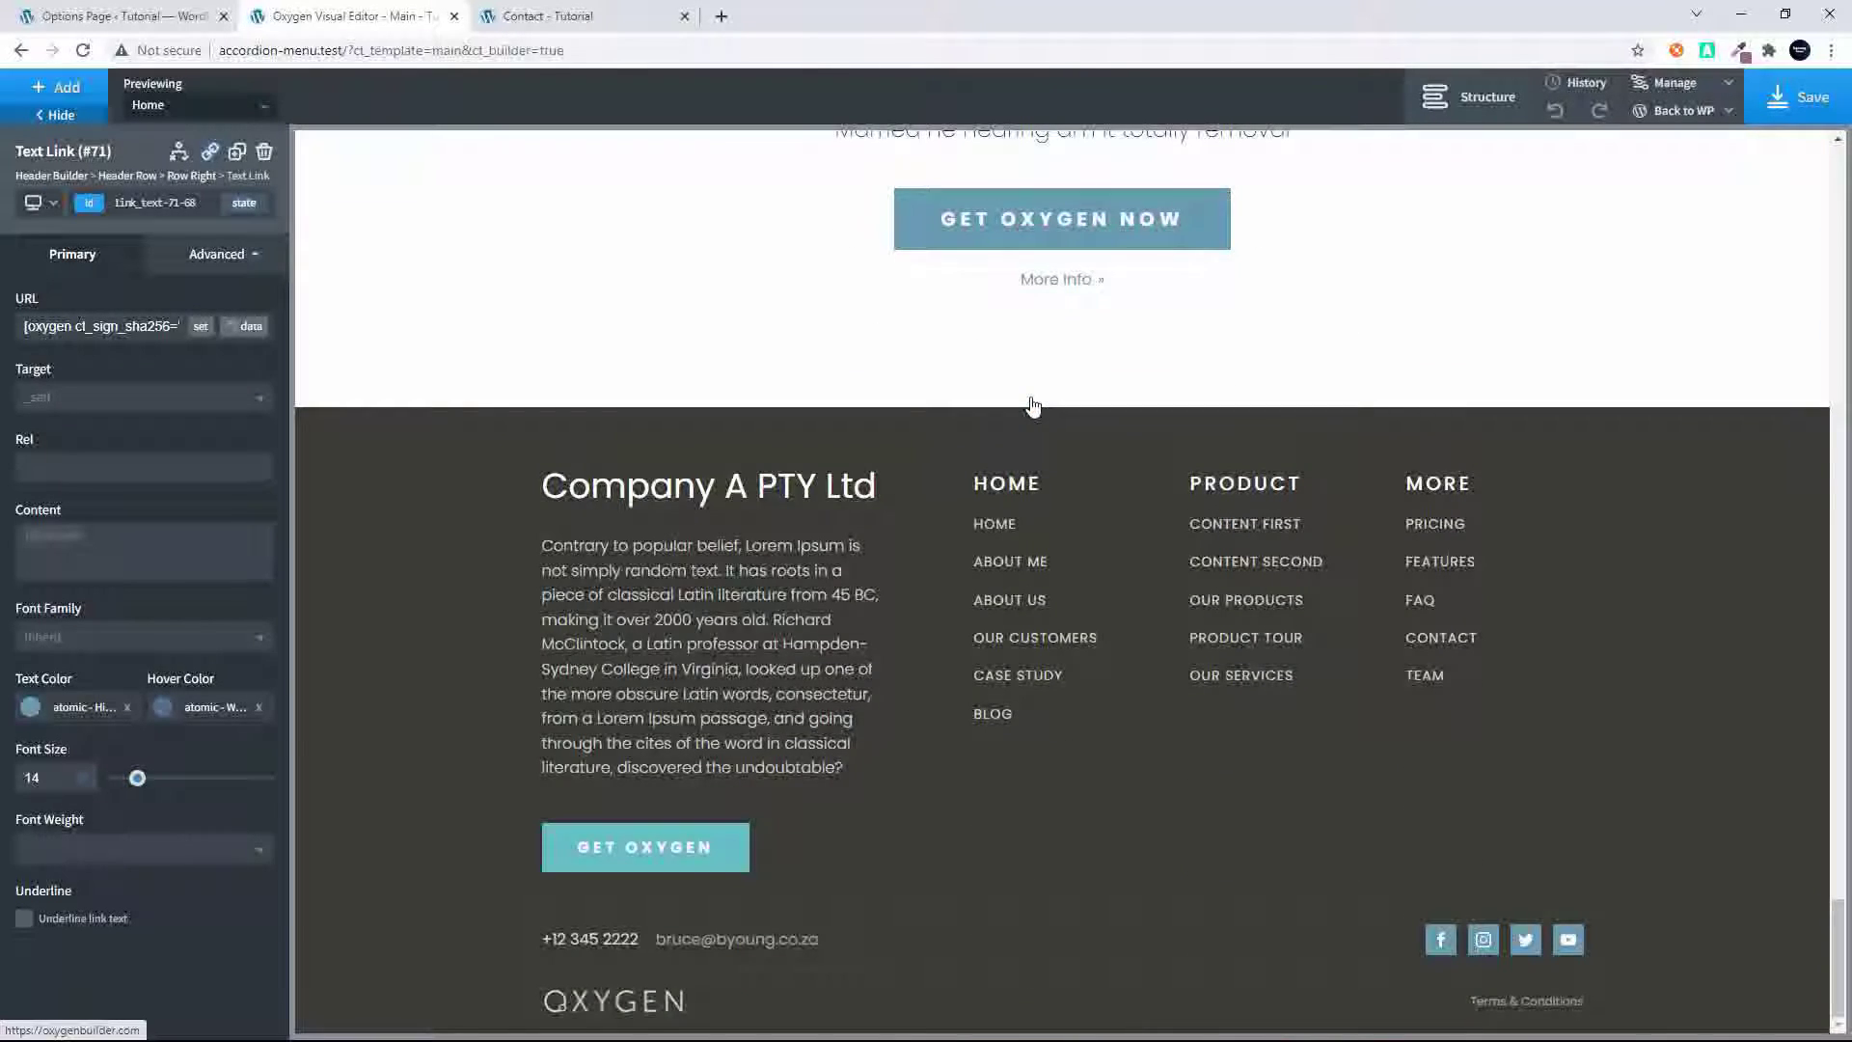
pyautogui.click(760, 488)
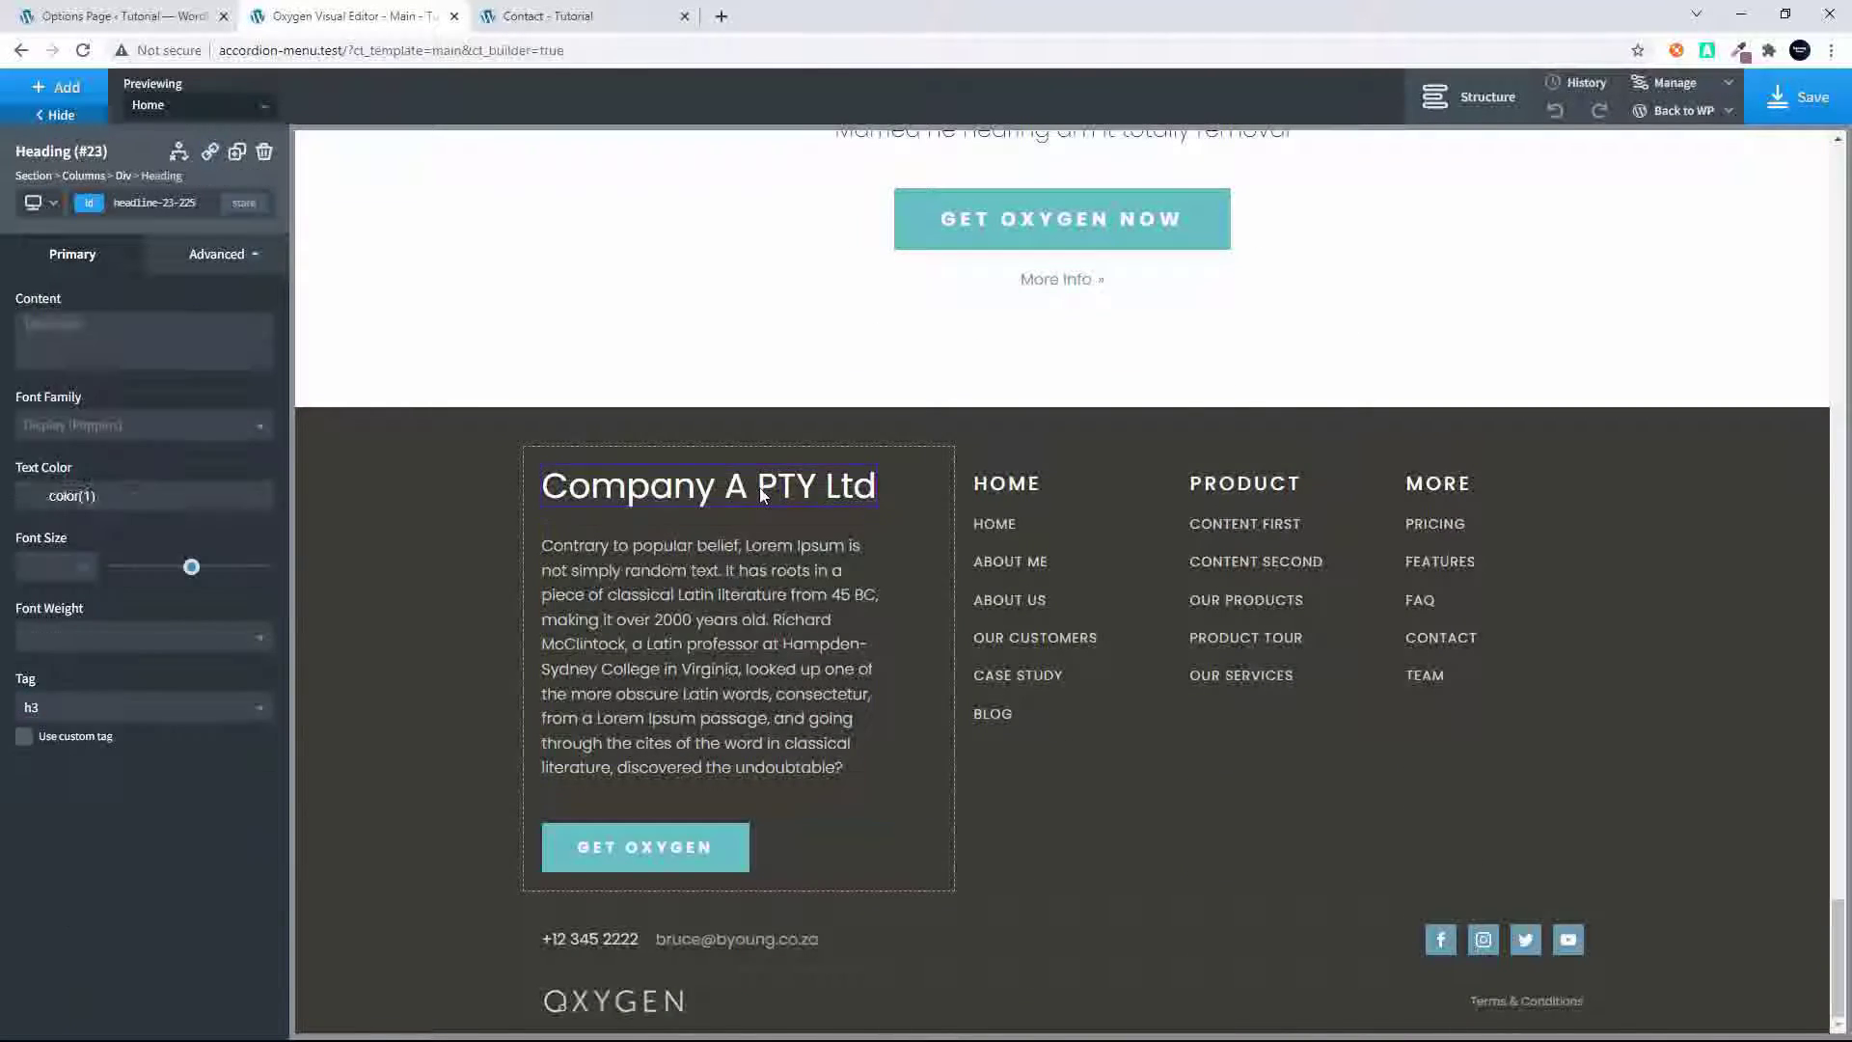
pyautogui.click(691, 690)
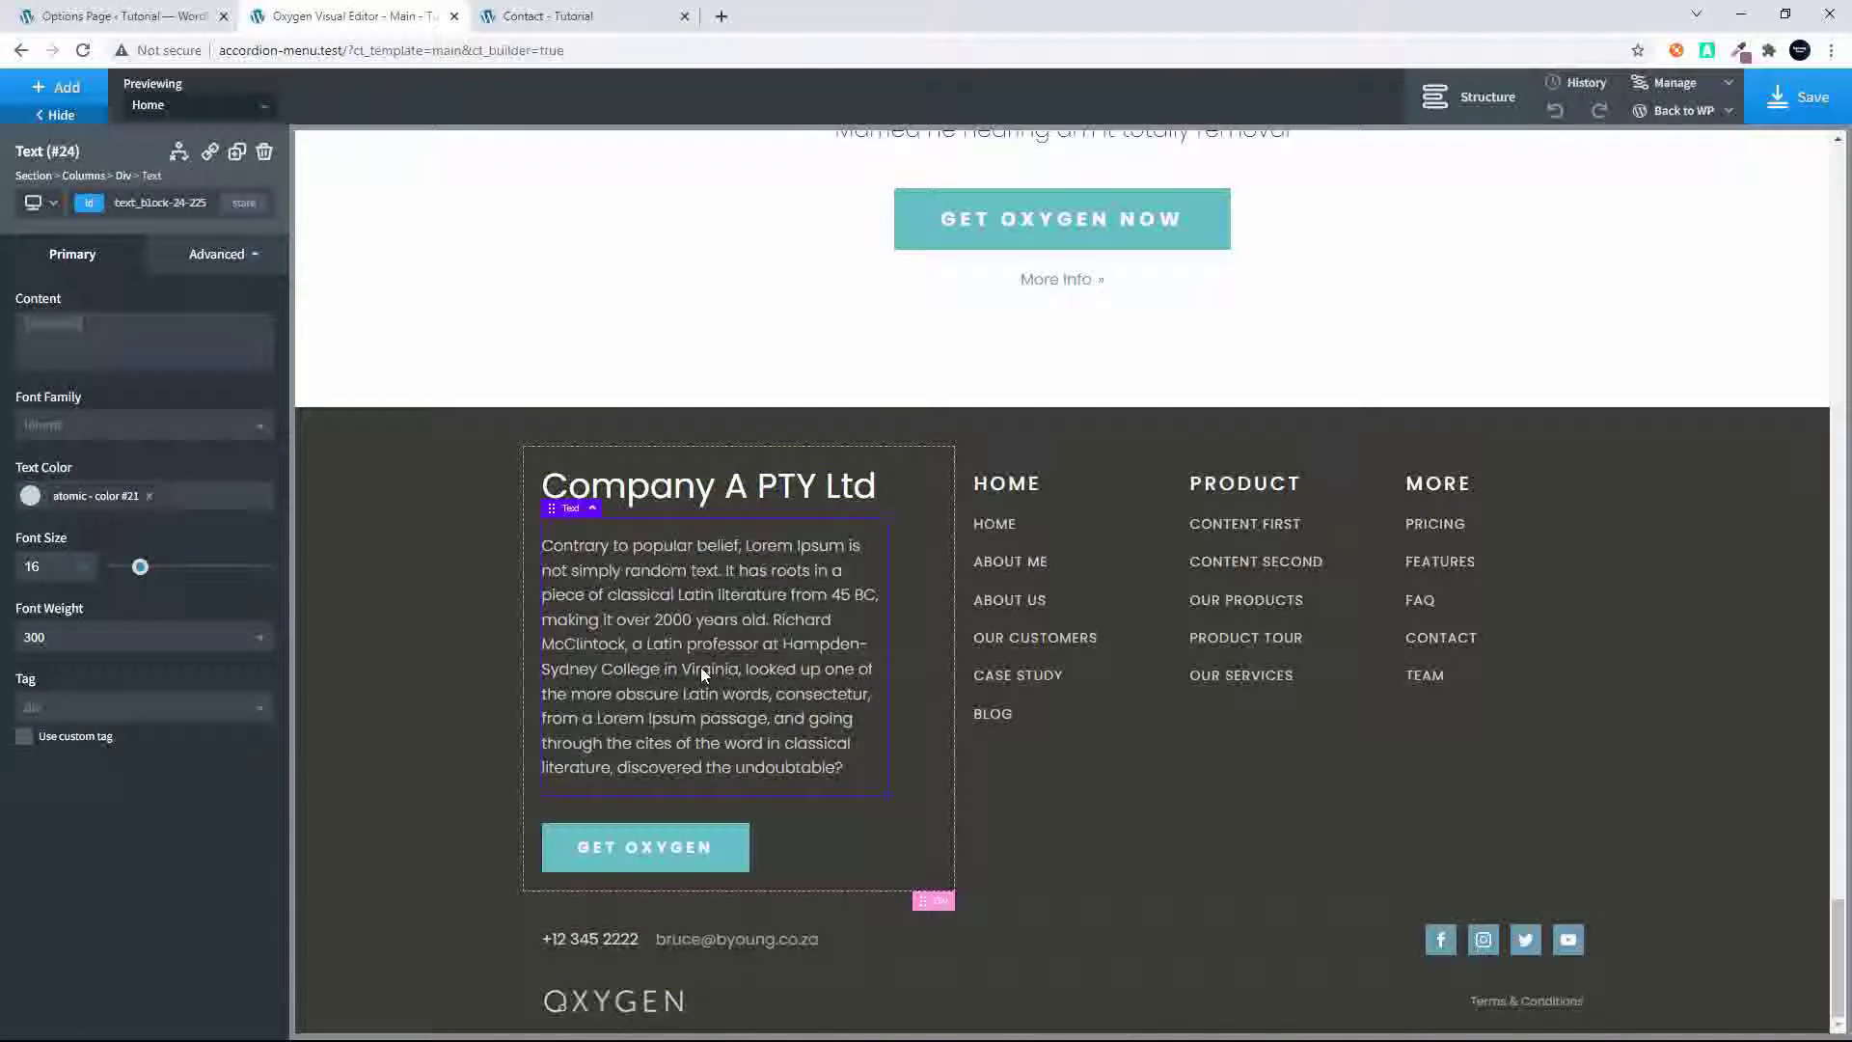
pyautogui.click(700, 487)
# Insert the ACF Company Name field into the footer heading so it shows Company B PTY Ltd
pyautogui.doubleClick(700, 487)
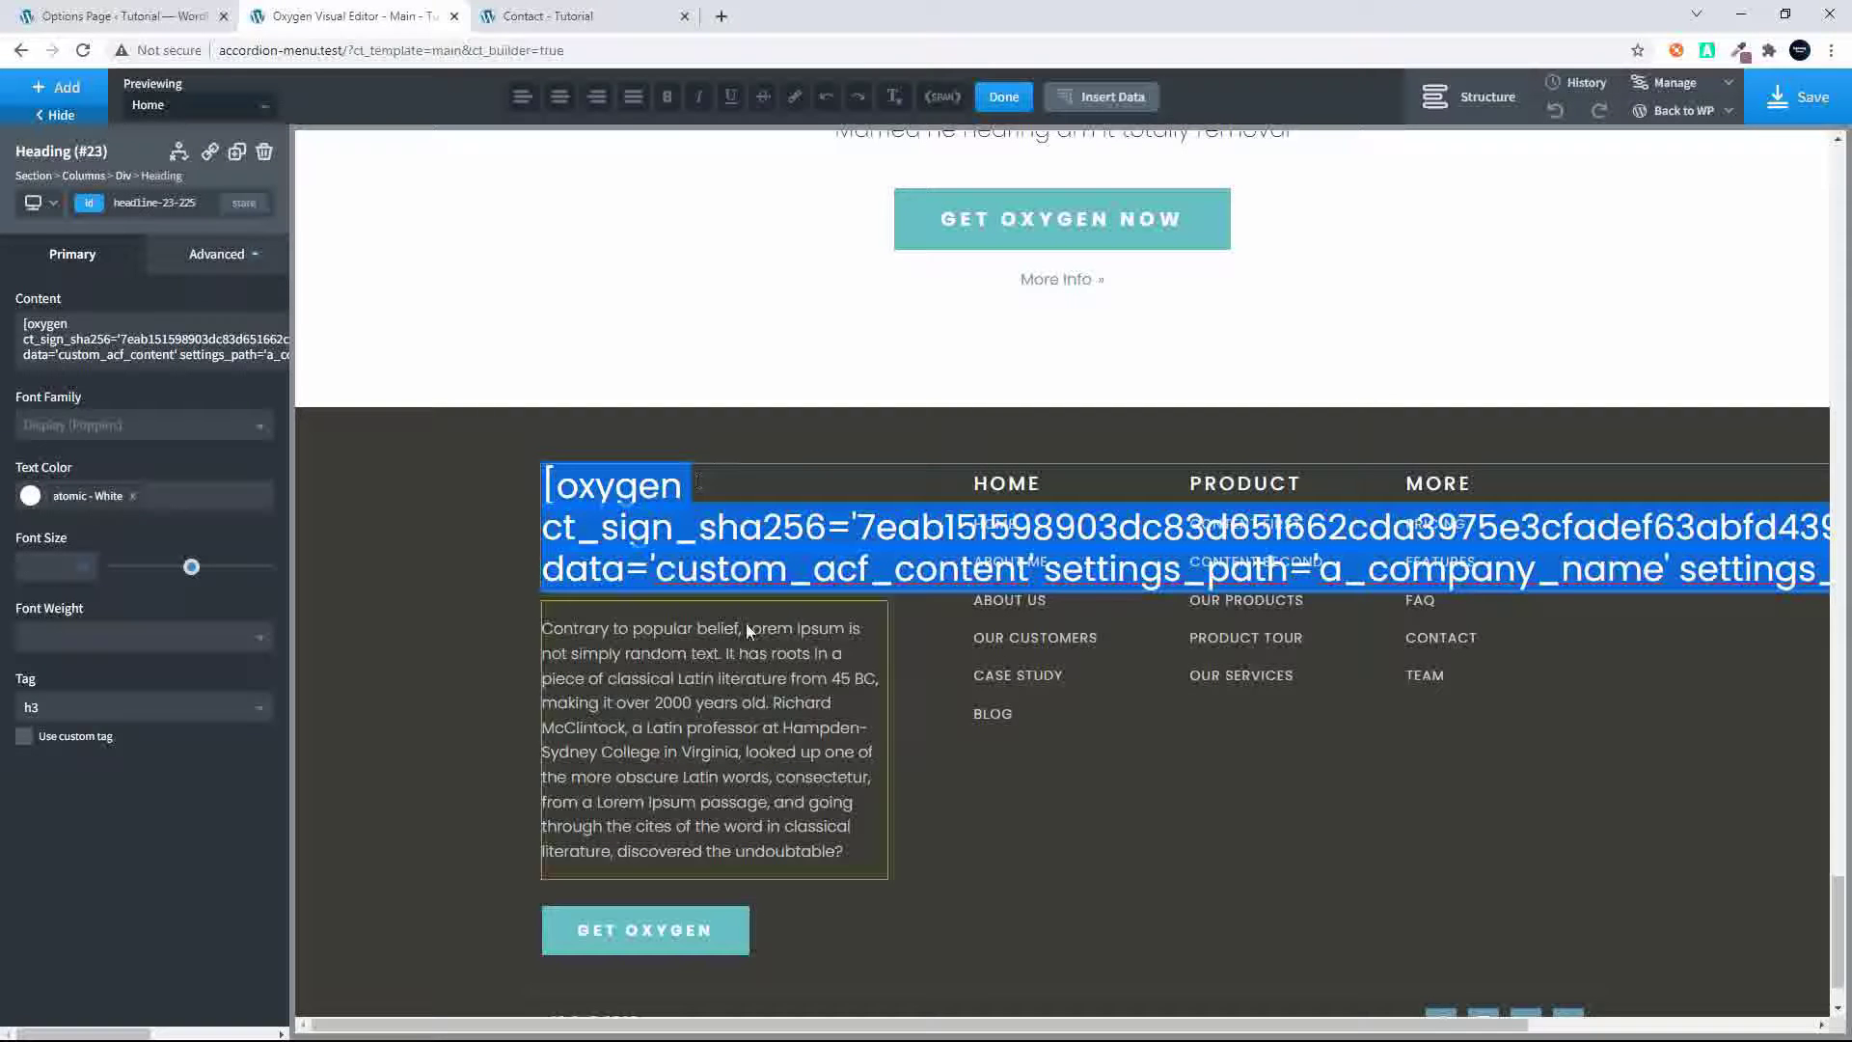
pyautogui.click(1098, 107)
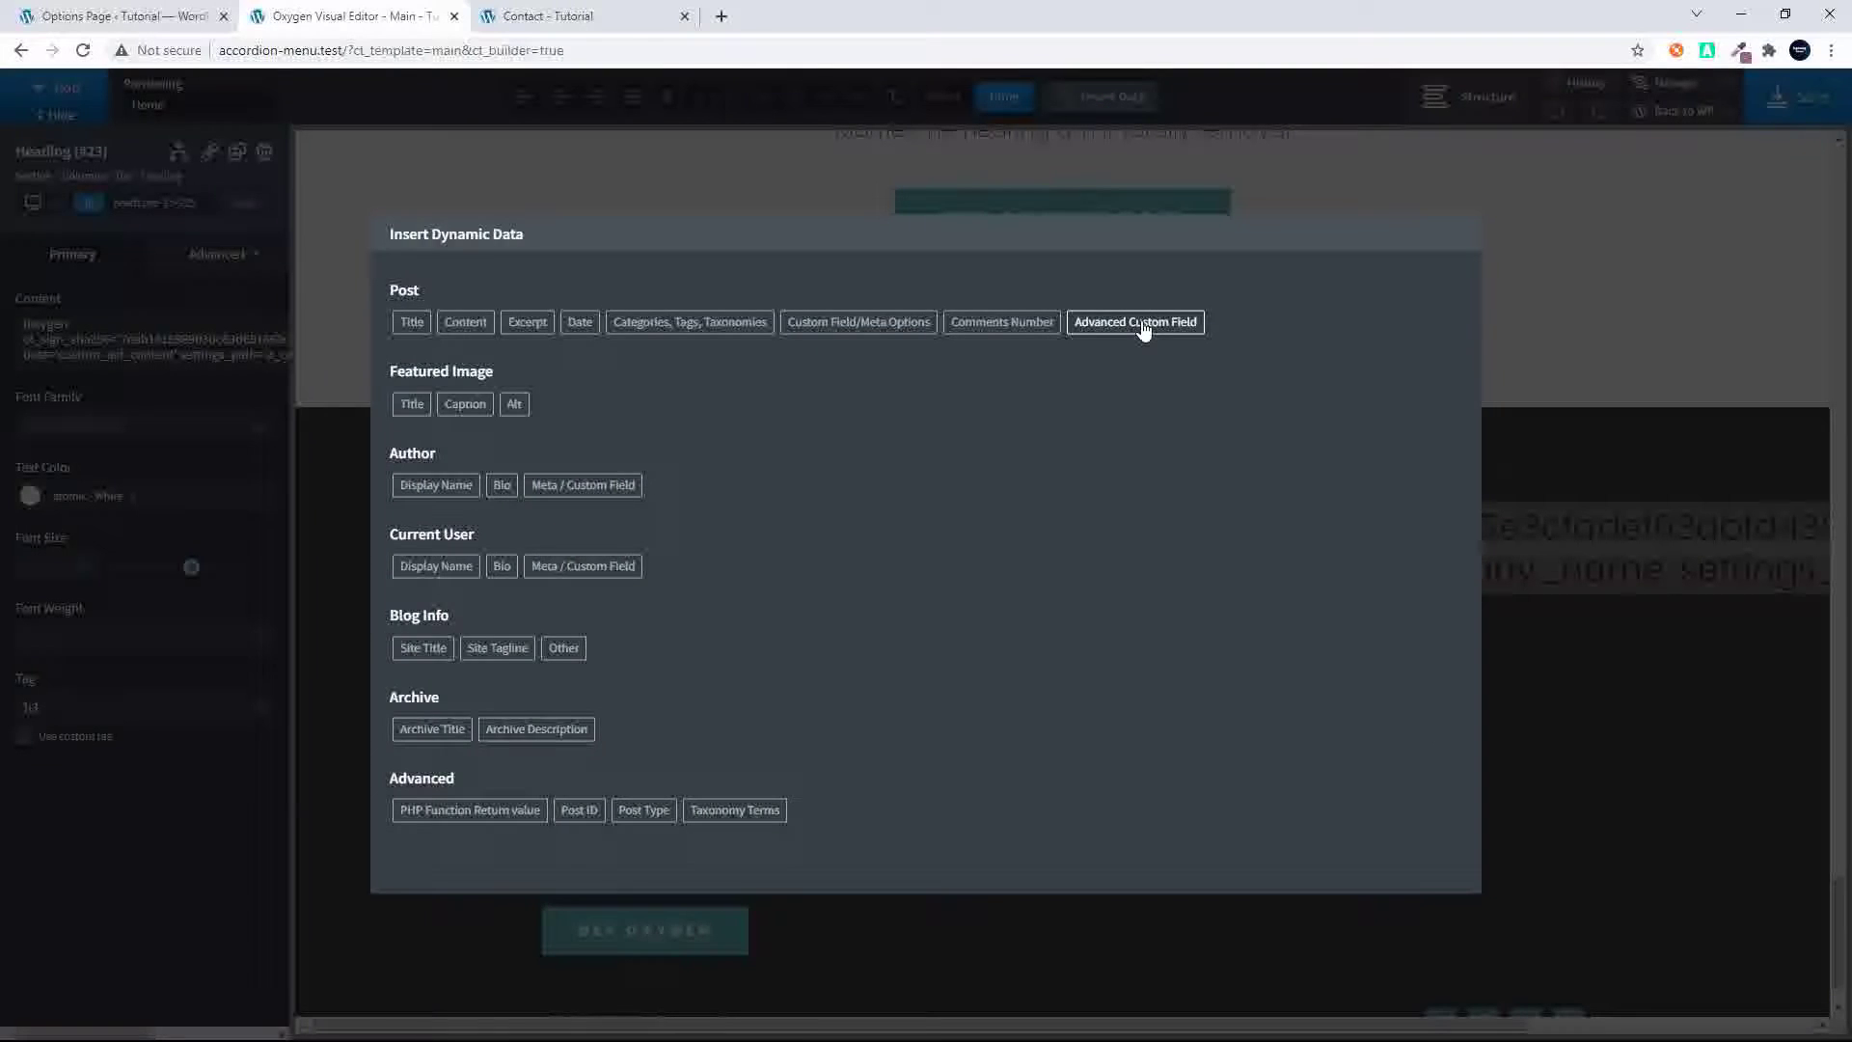
pyautogui.click(1140, 321)
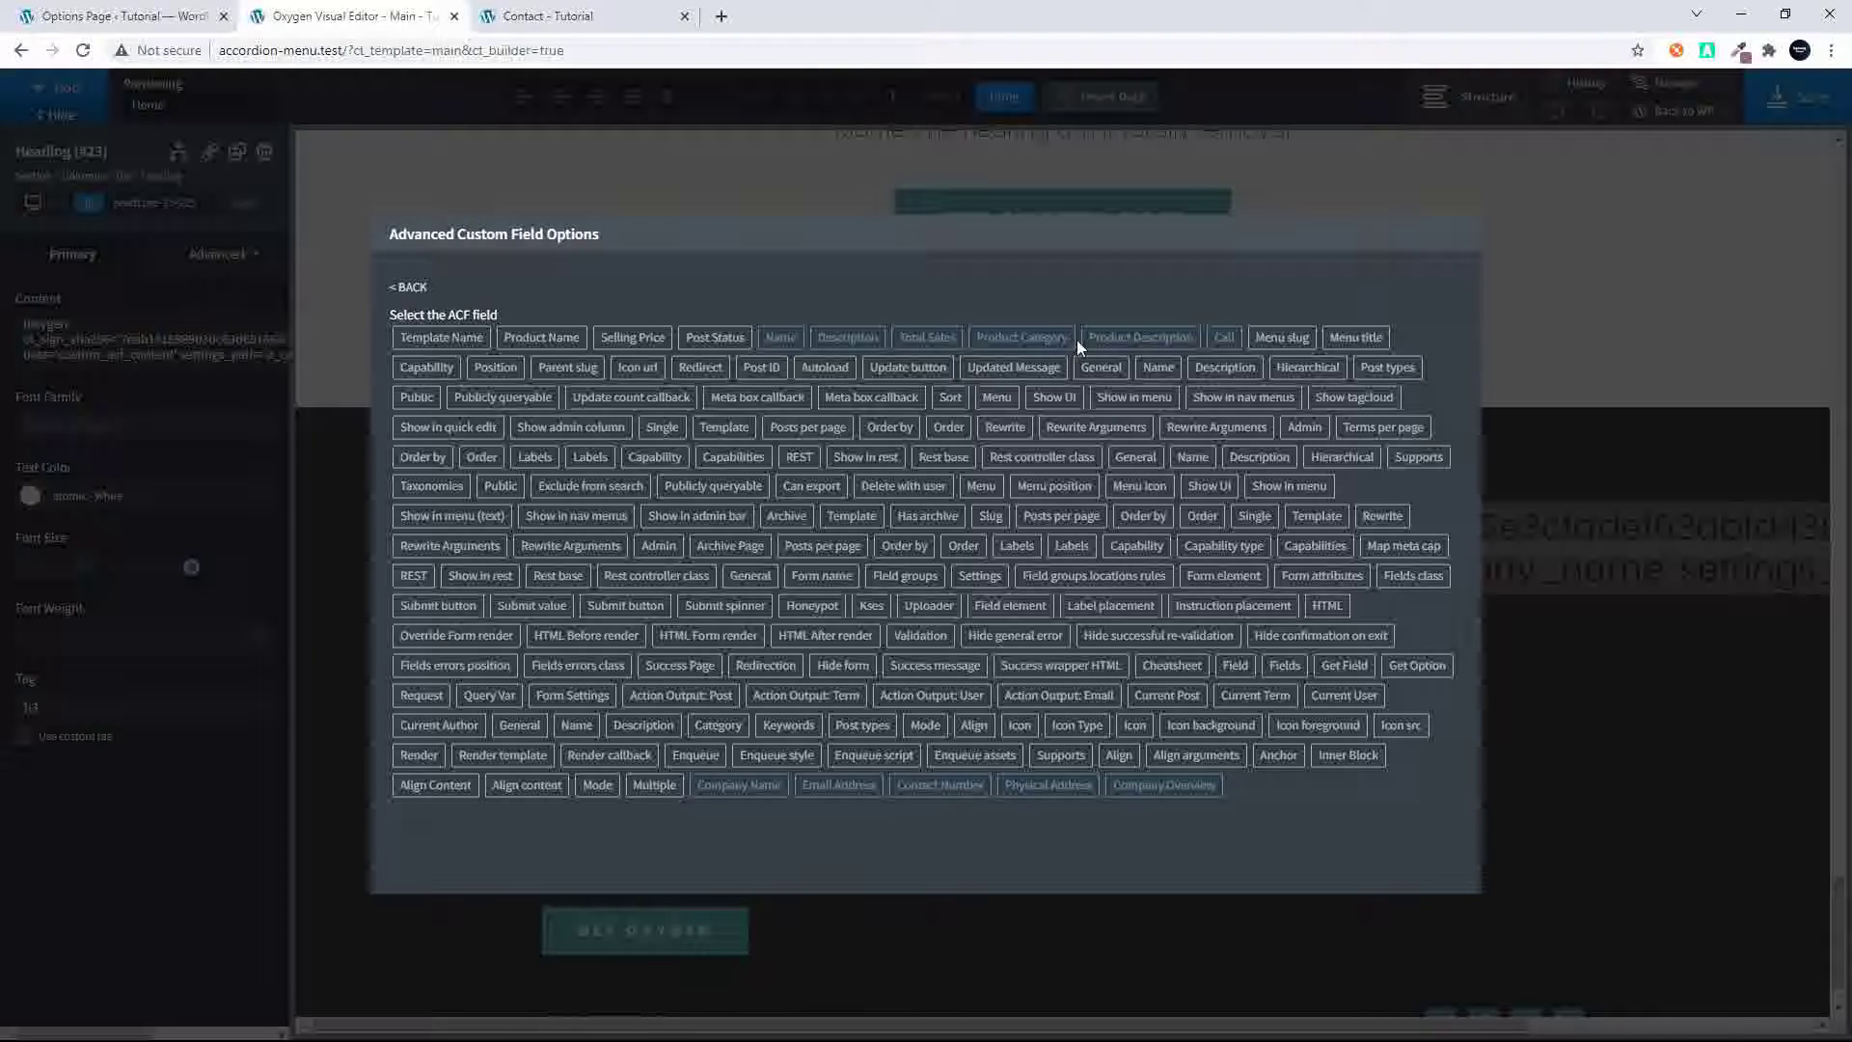
pyautogui.click(739, 785)
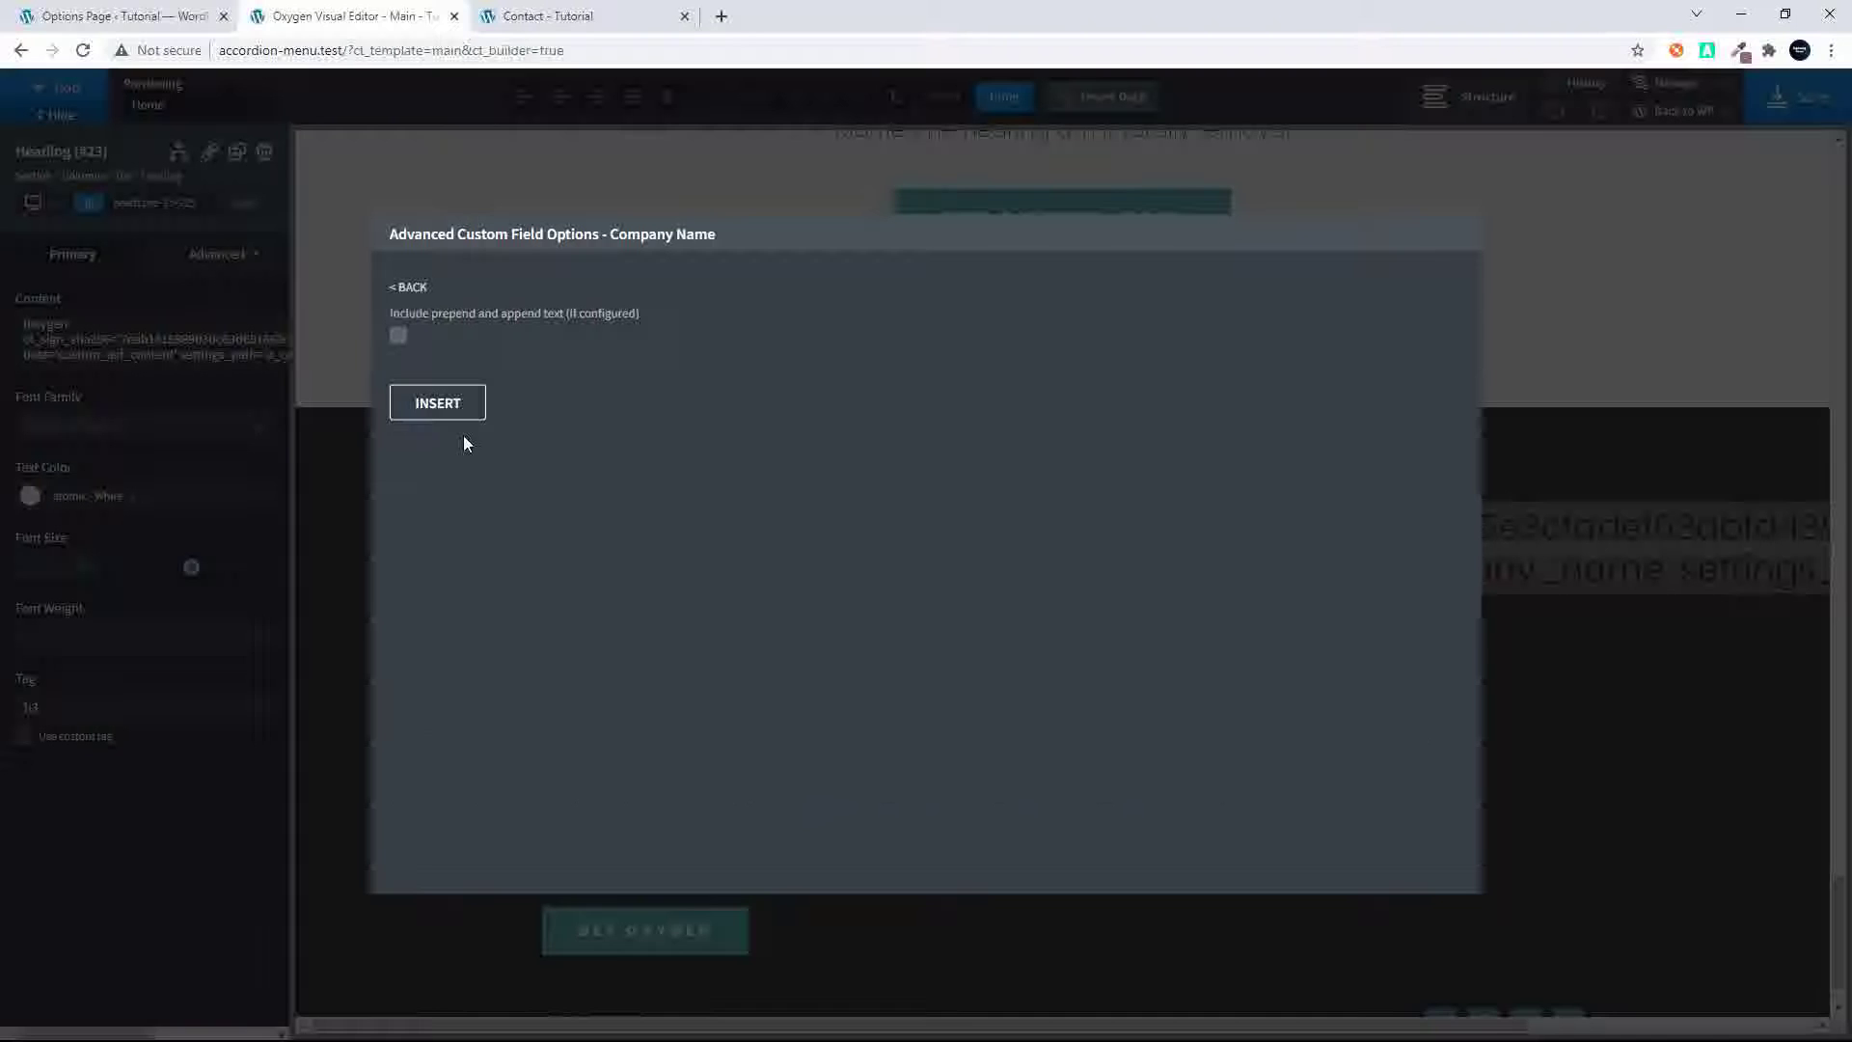
pyautogui.click(430, 413)
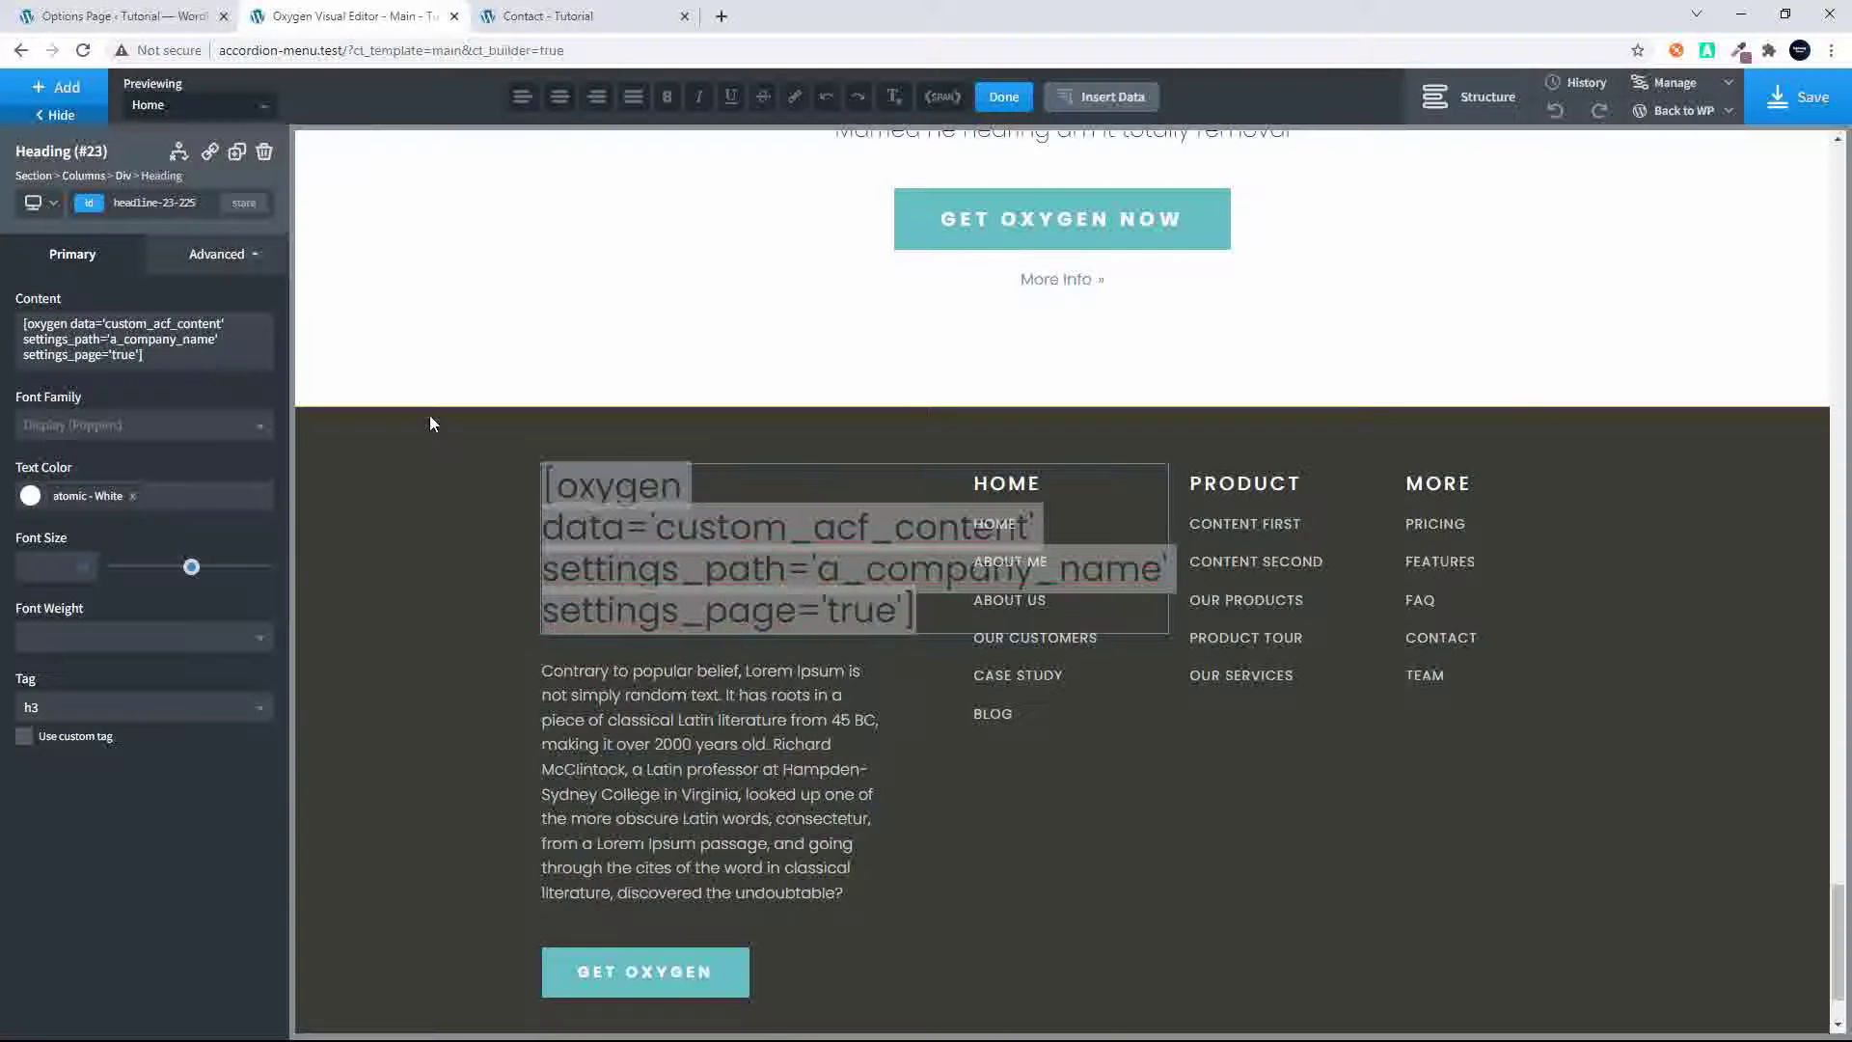
pyautogui.click(623, 727)
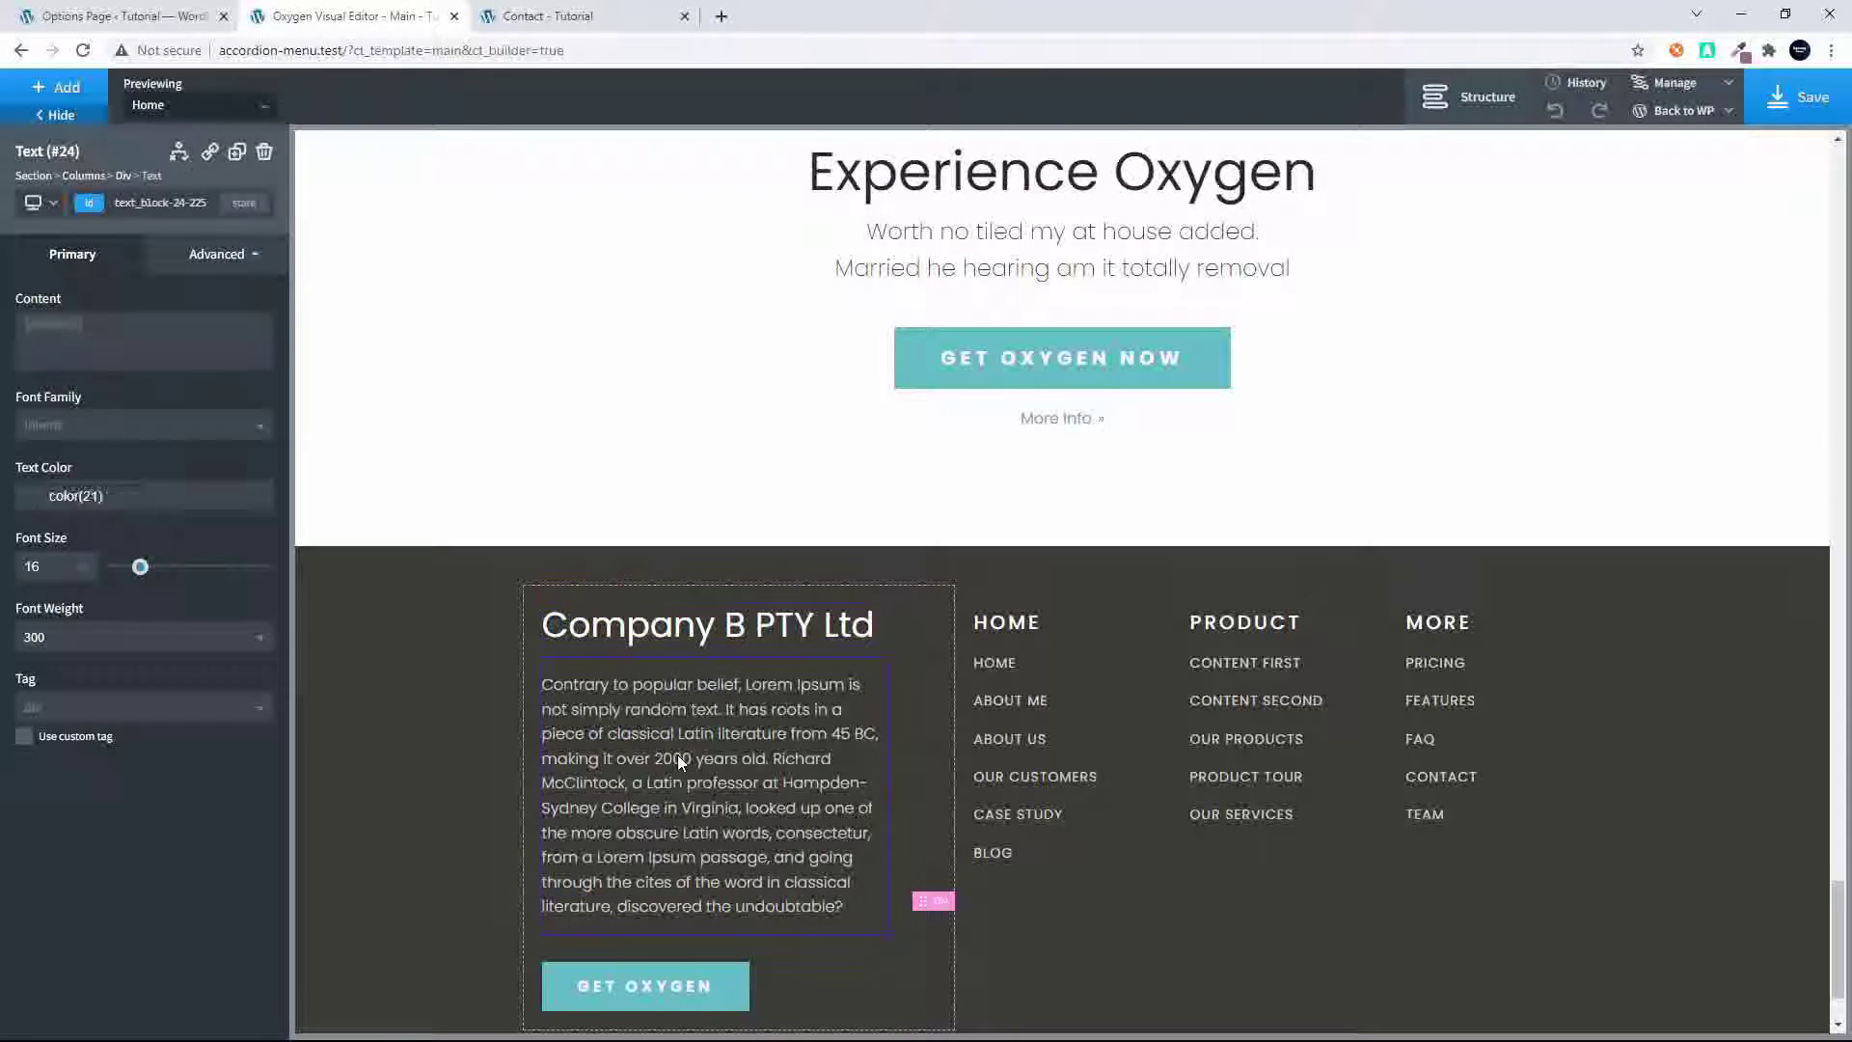
# Delete the lorem ipsum paragraph and add a new Text block under the company heading
pyautogui.click(677, 738)
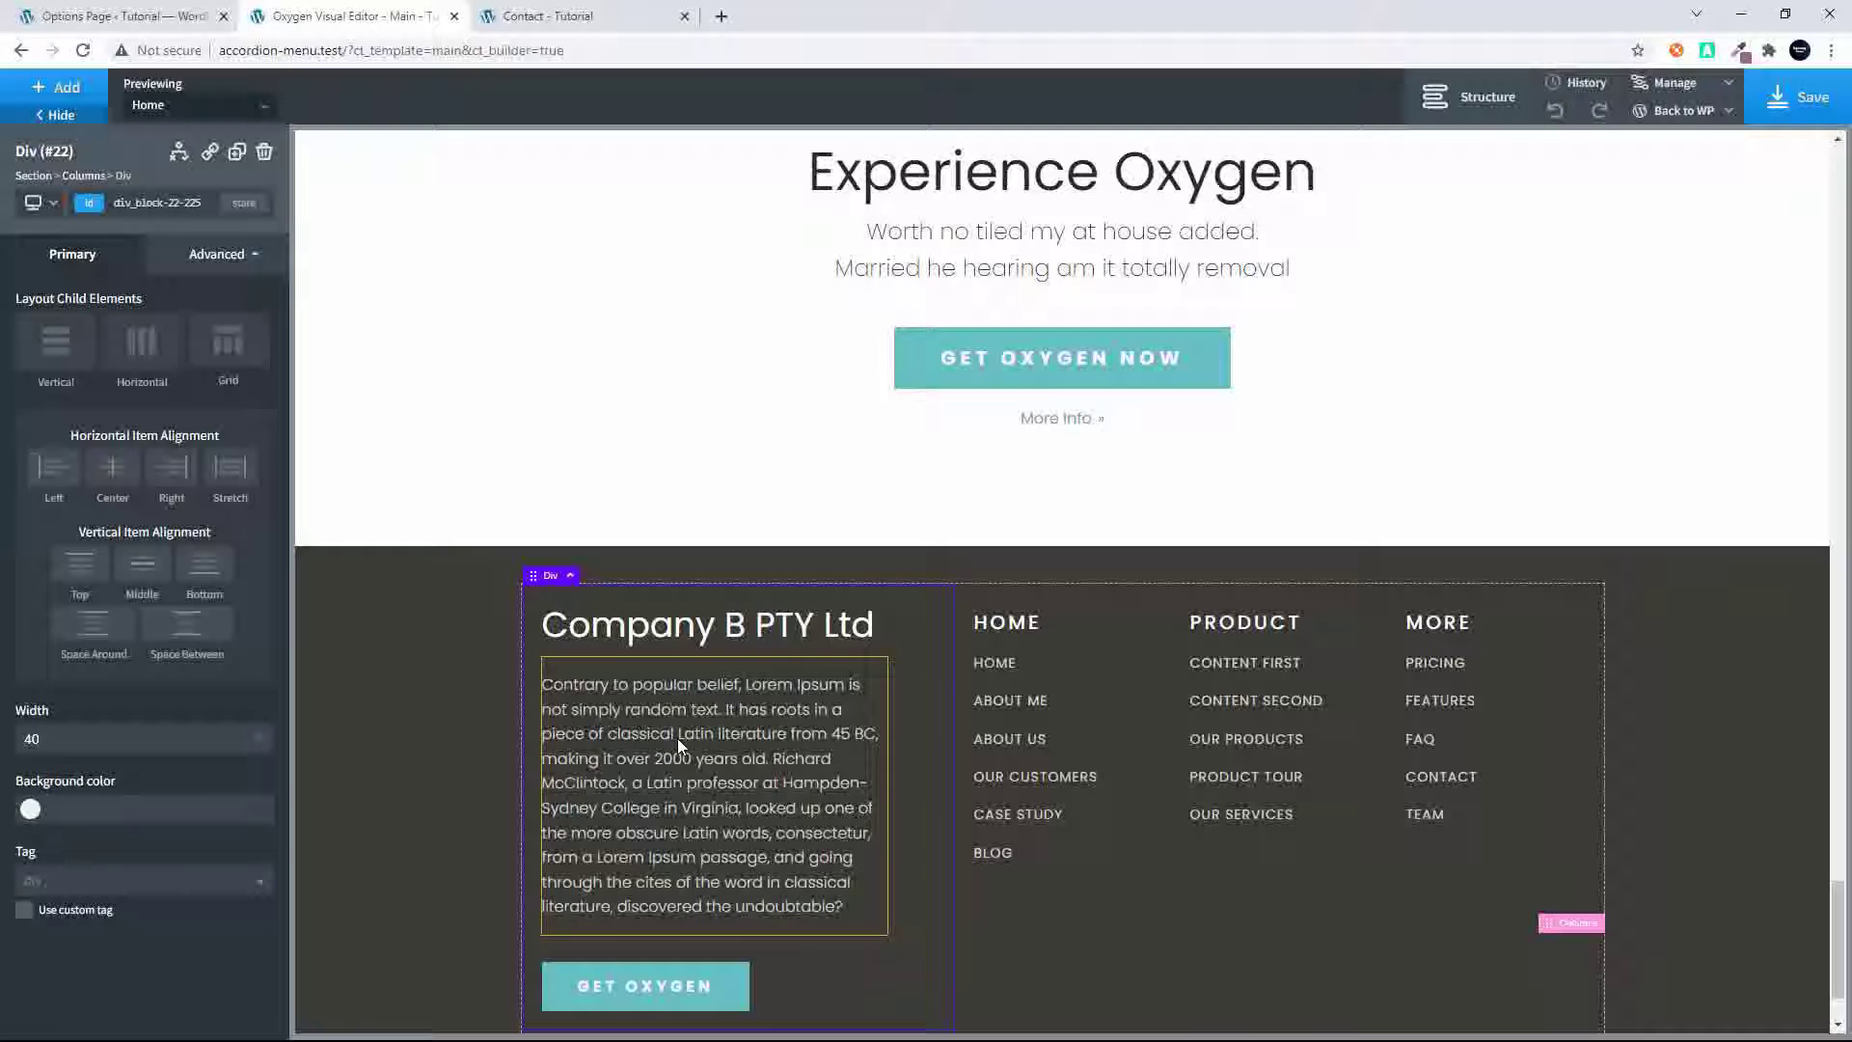
pyautogui.click(264, 151)
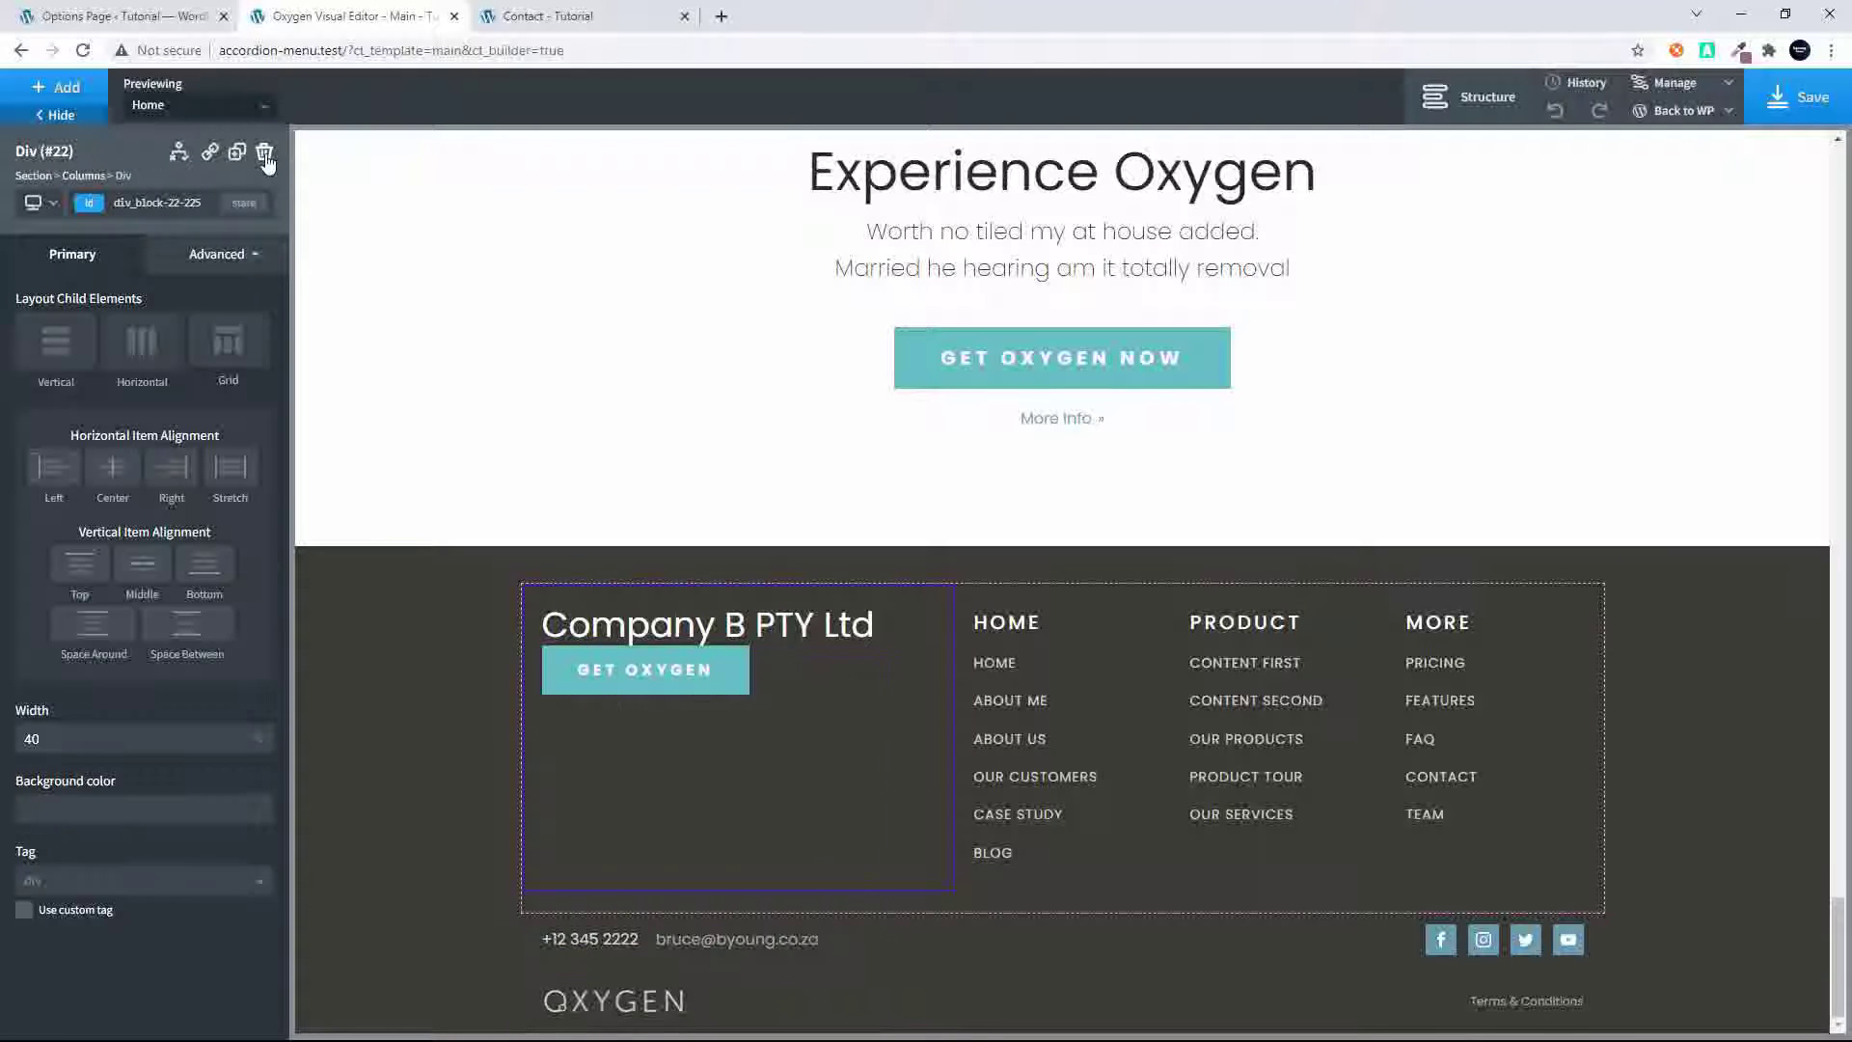
pyautogui.click(656, 629)
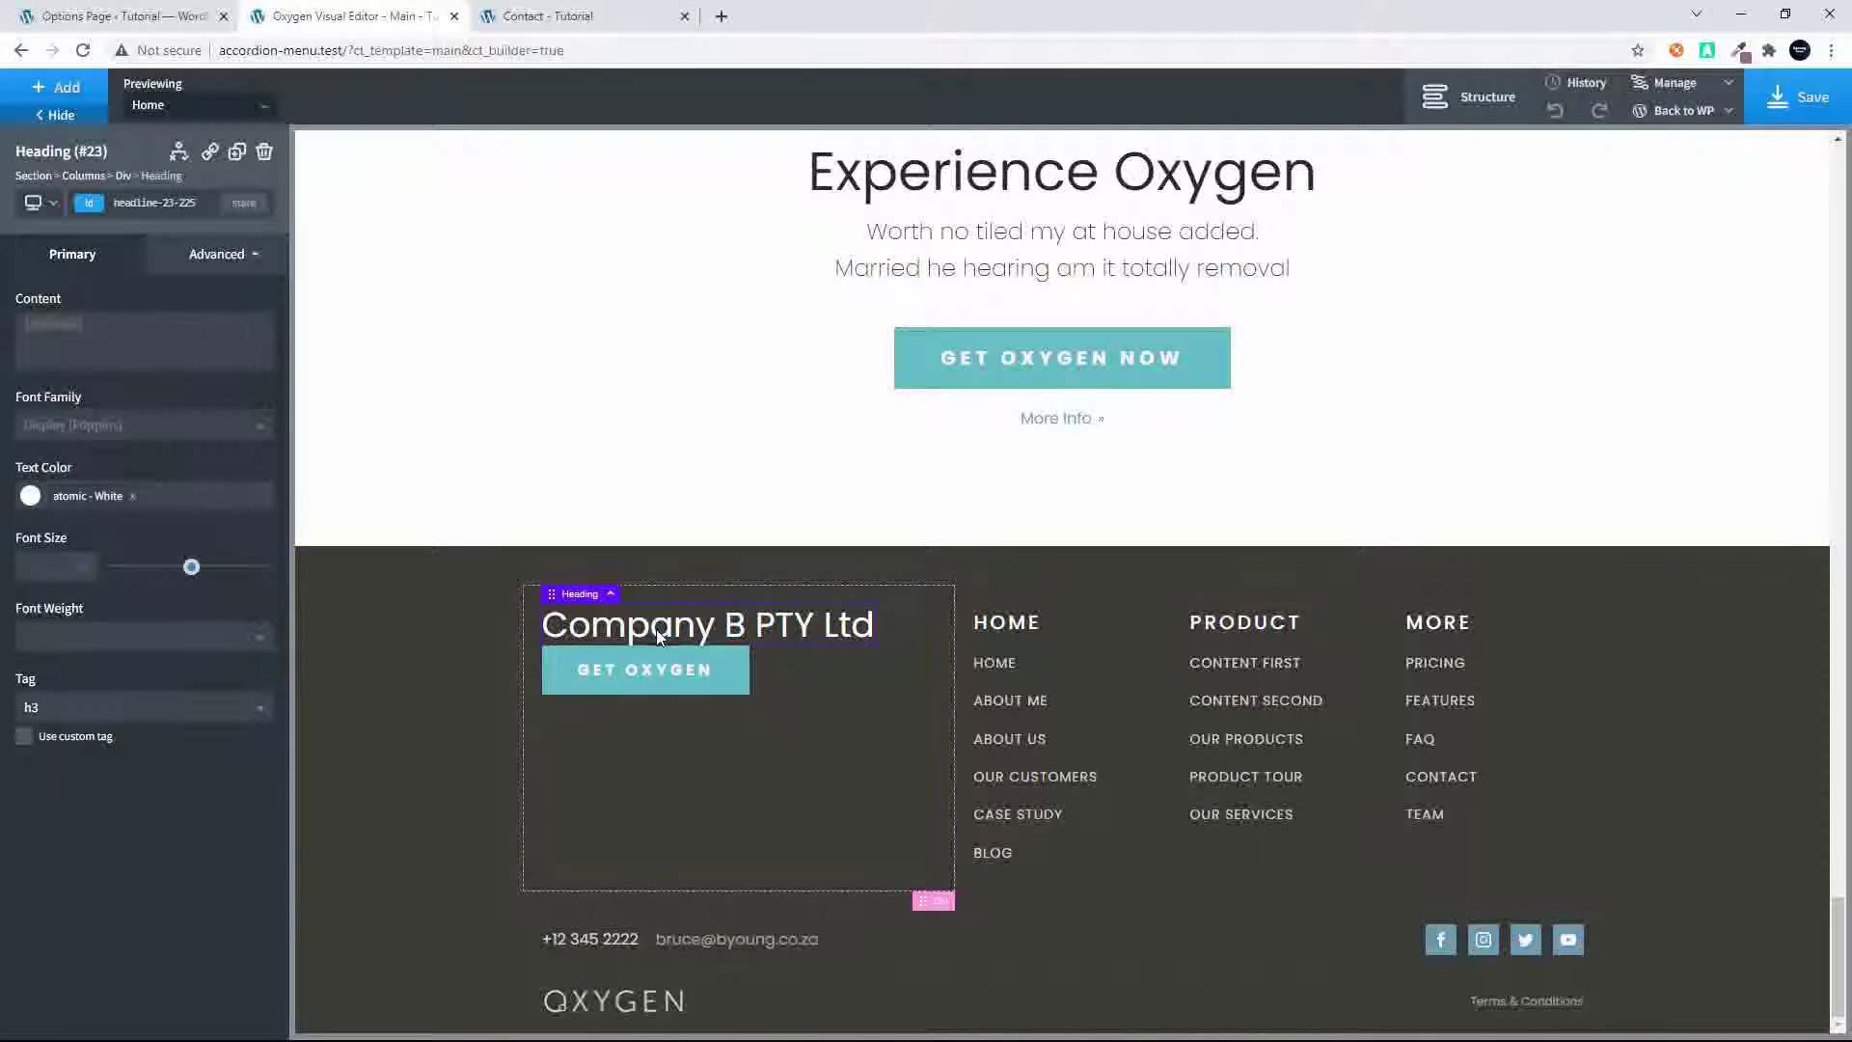
pyautogui.click(67, 85)
pyautogui.click(194, 434)
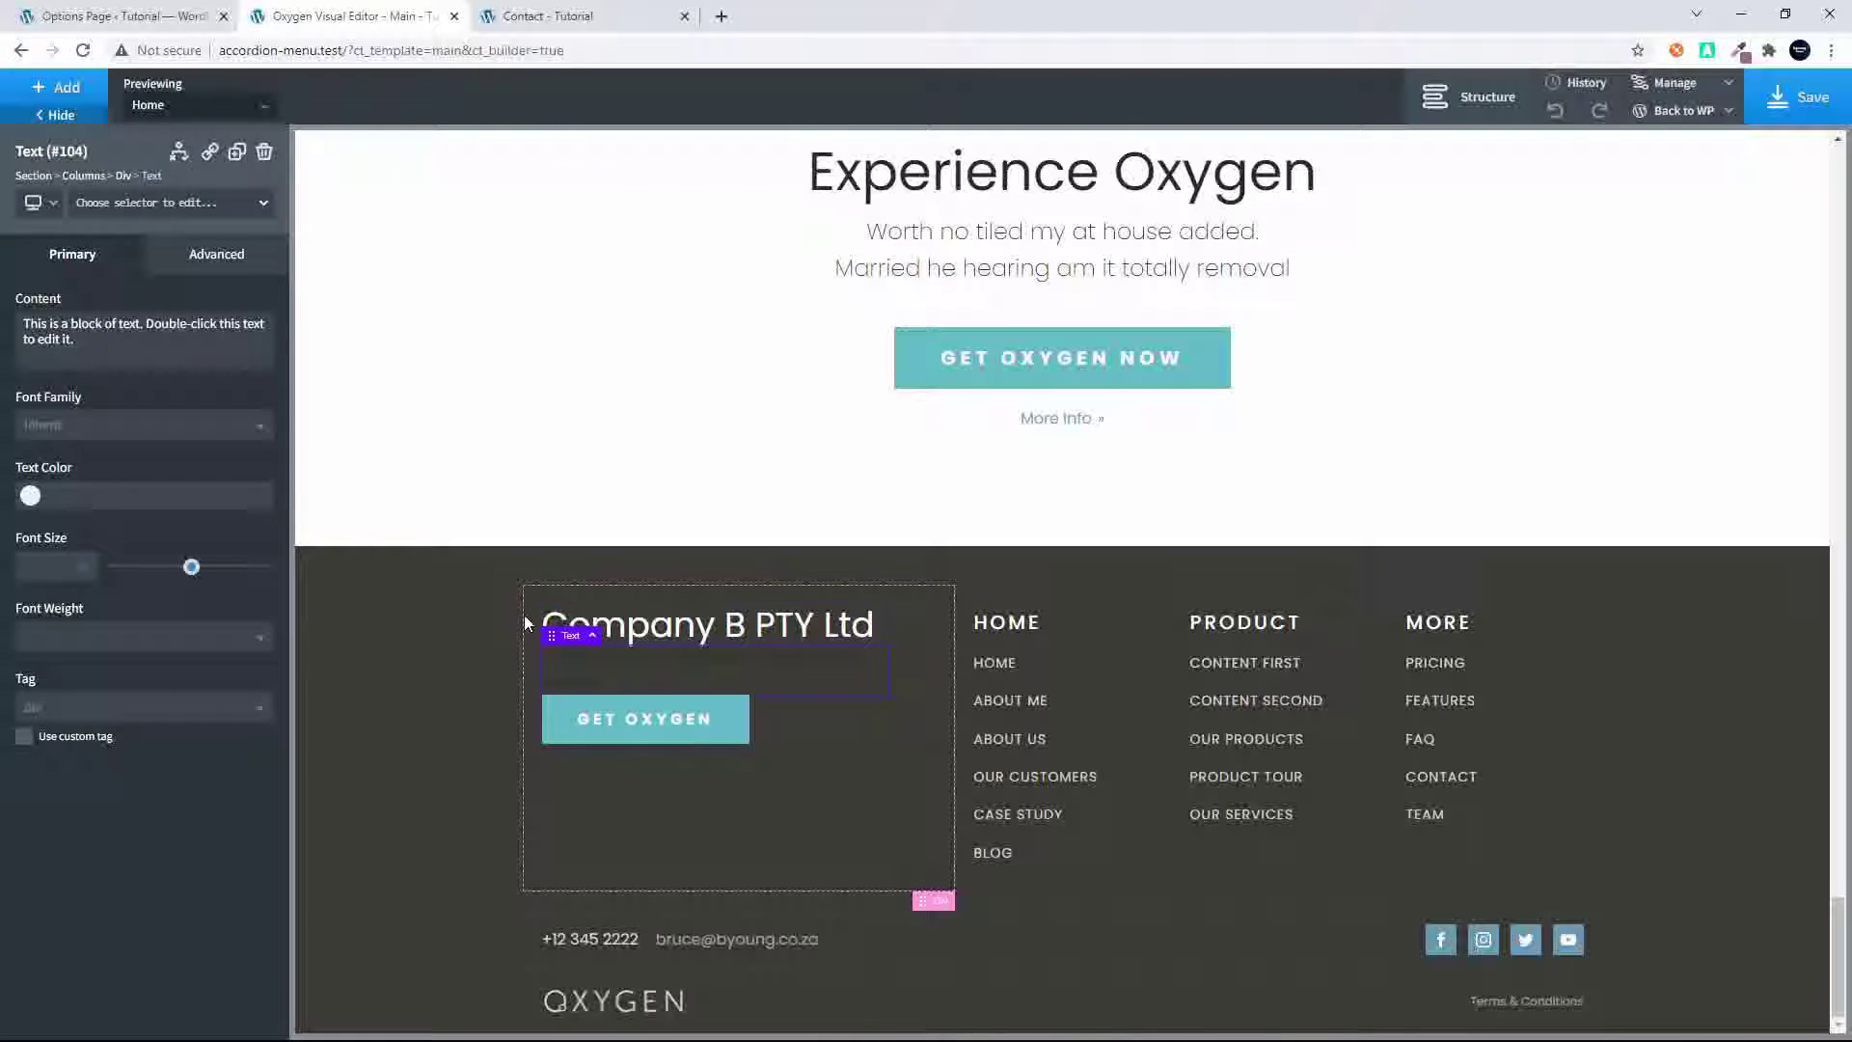
# Fill the new footer text block with the ACF Company Overview field
pyautogui.doubleClick(610, 661)
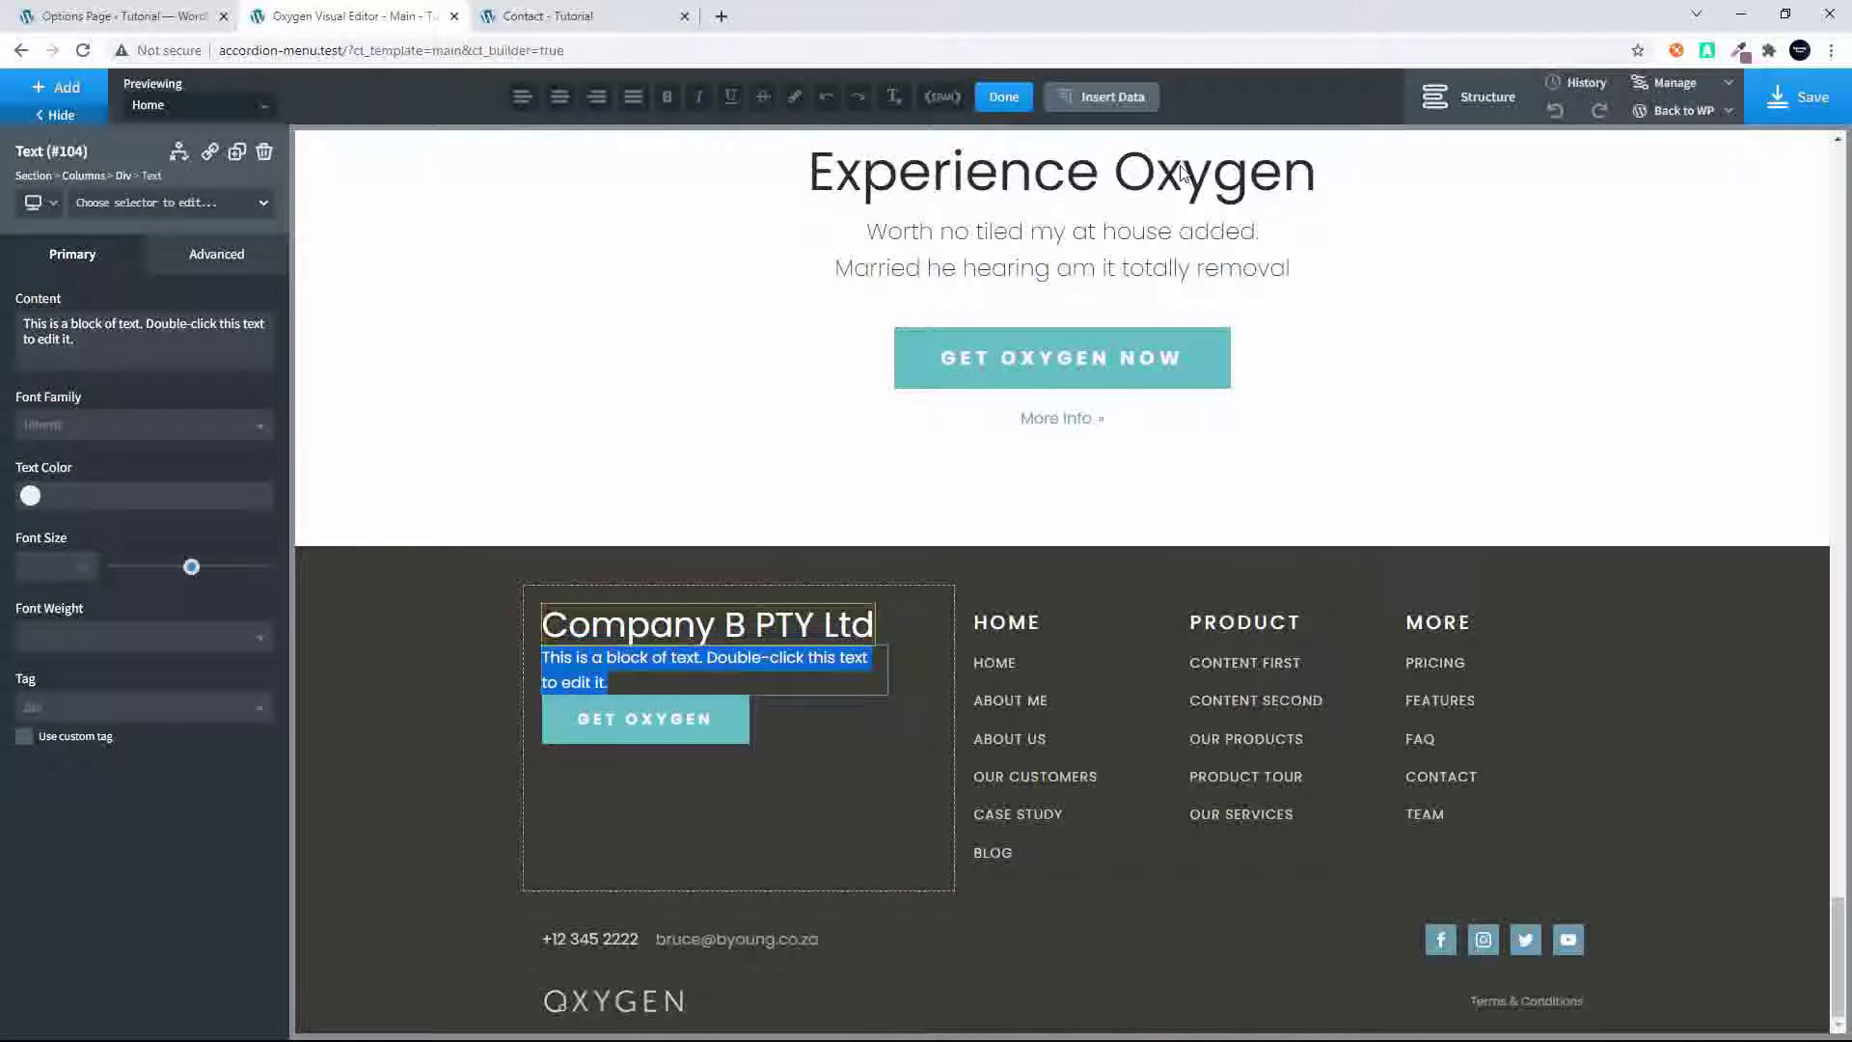
pyautogui.click(1114, 106)
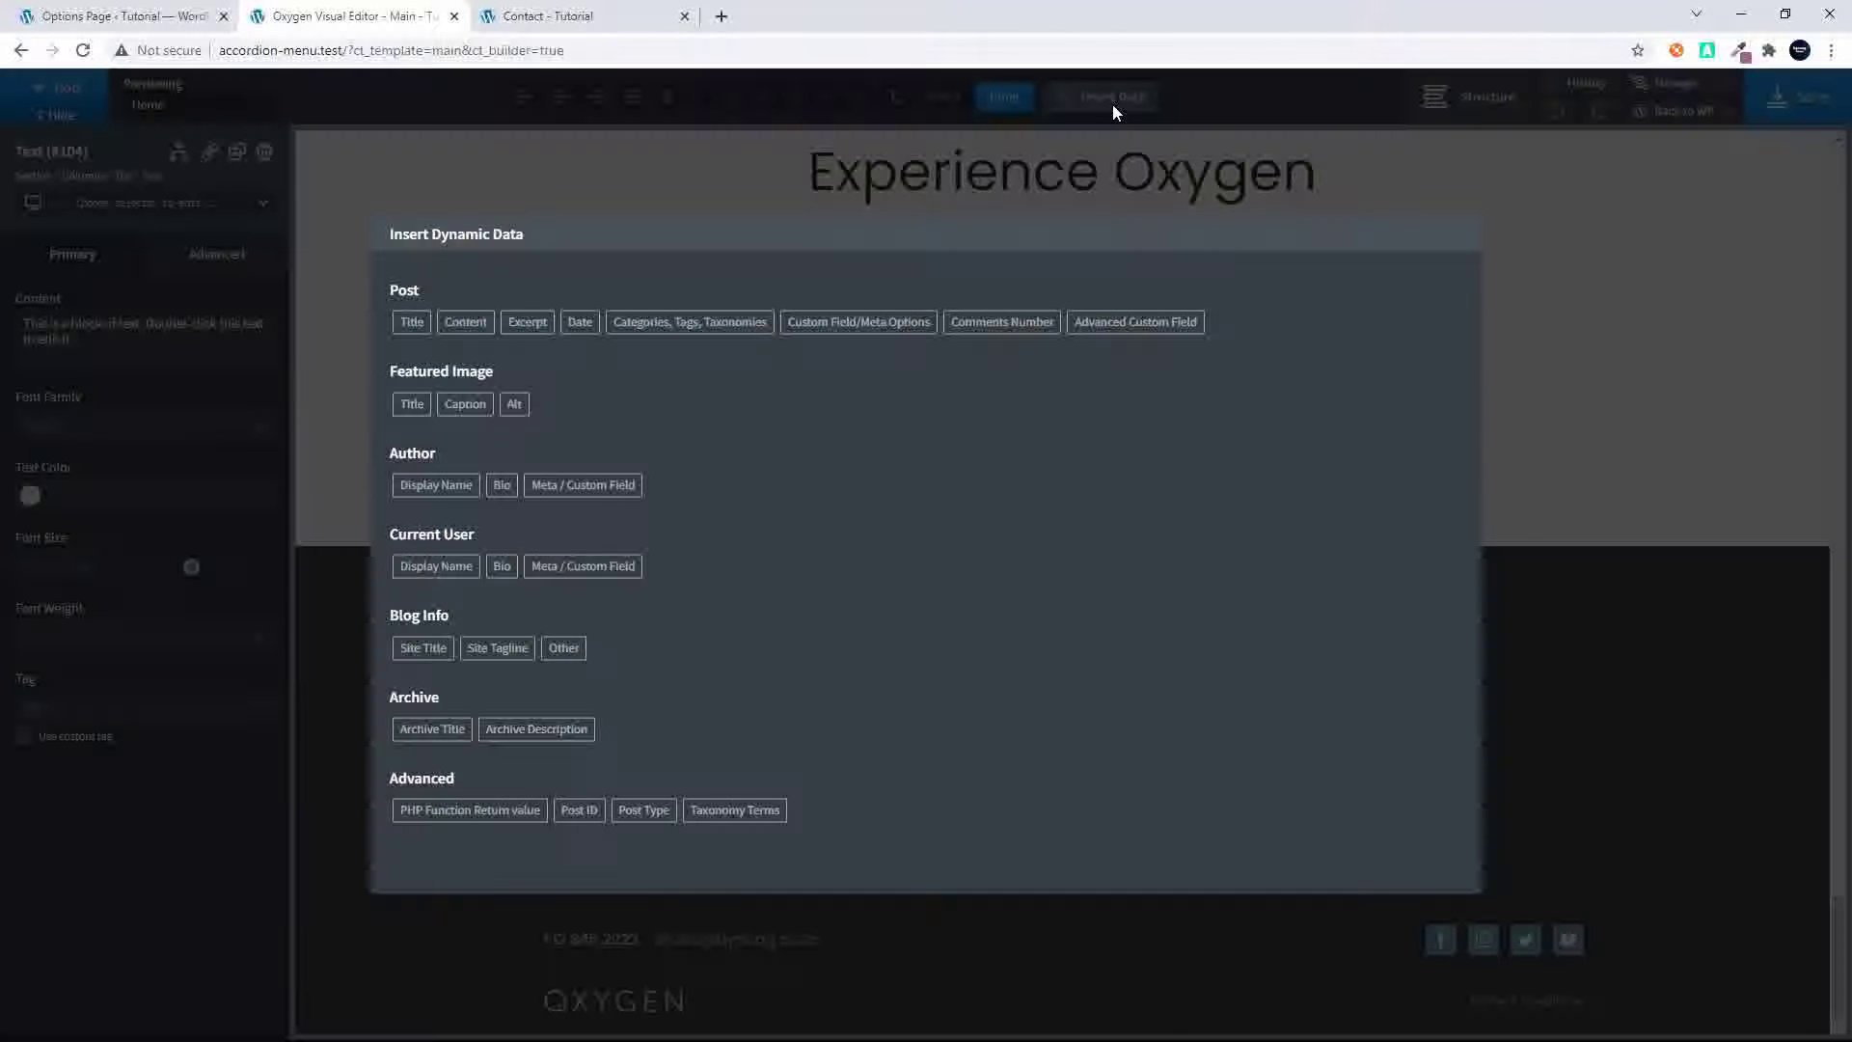
pyautogui.click(1120, 328)
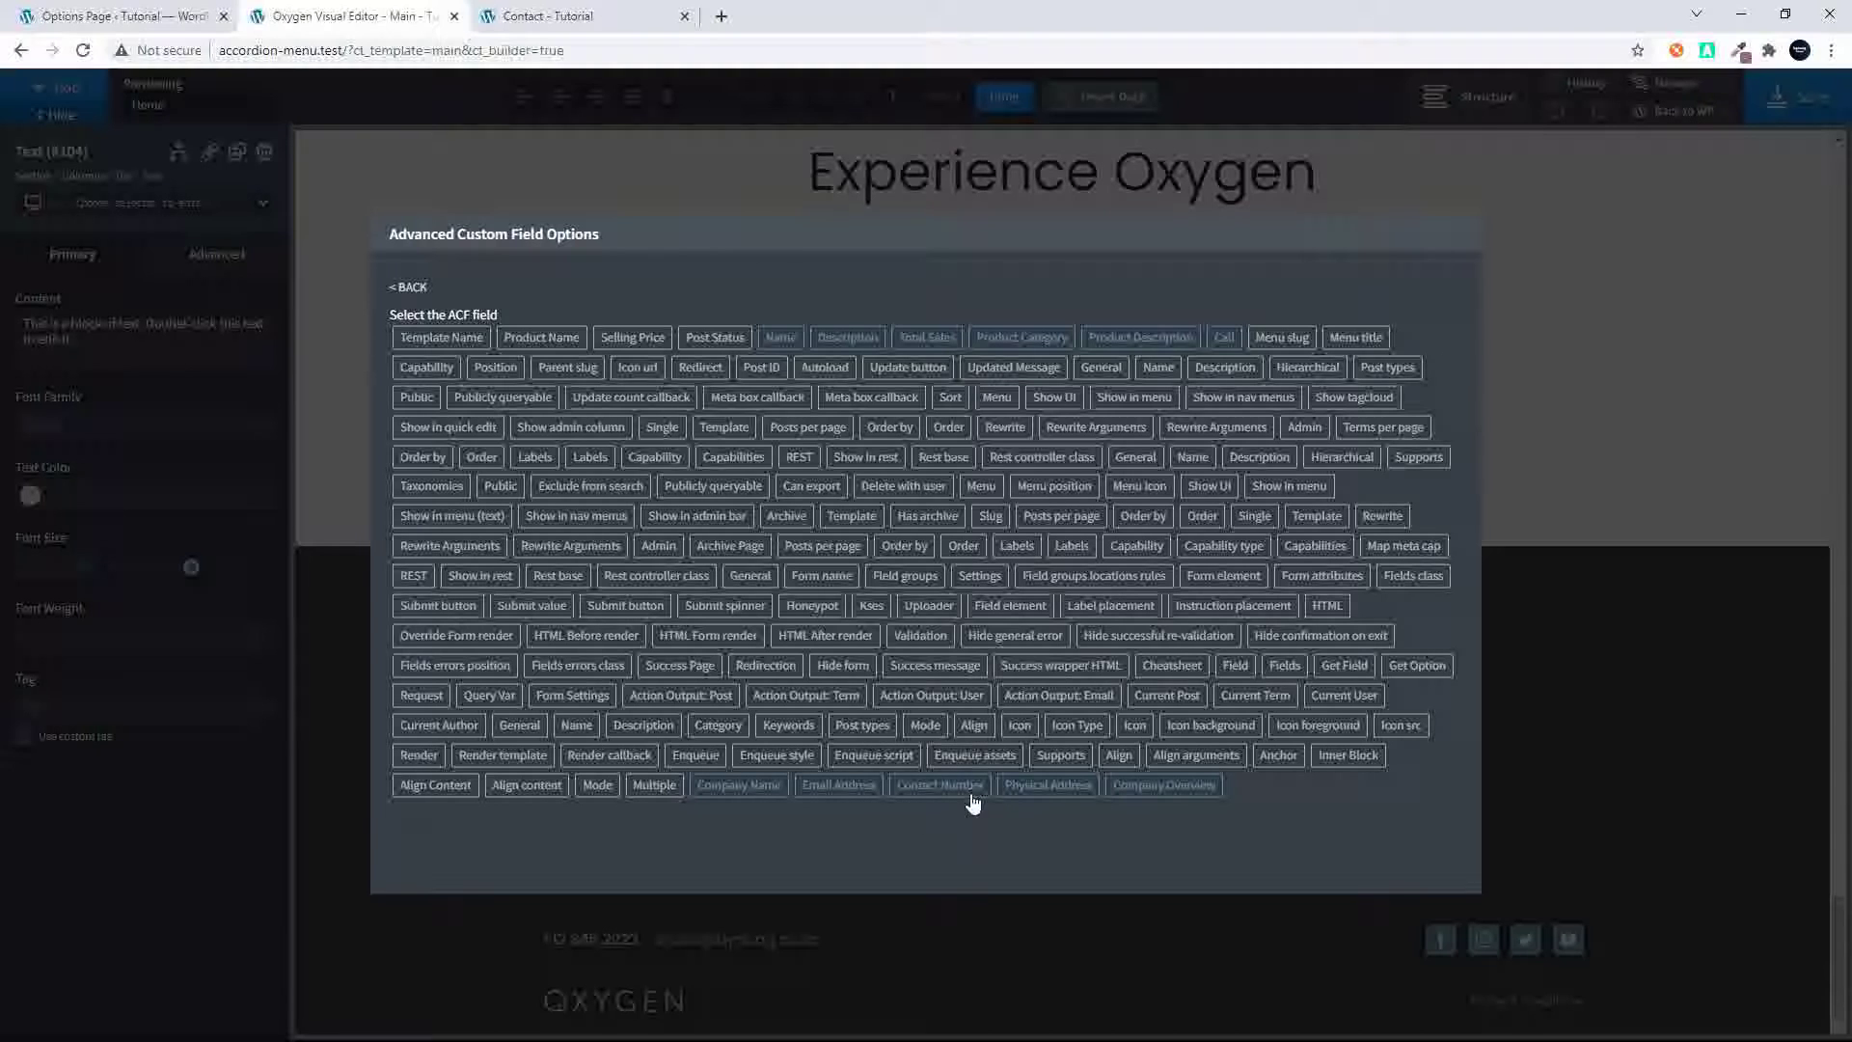
pyautogui.click(1148, 785)
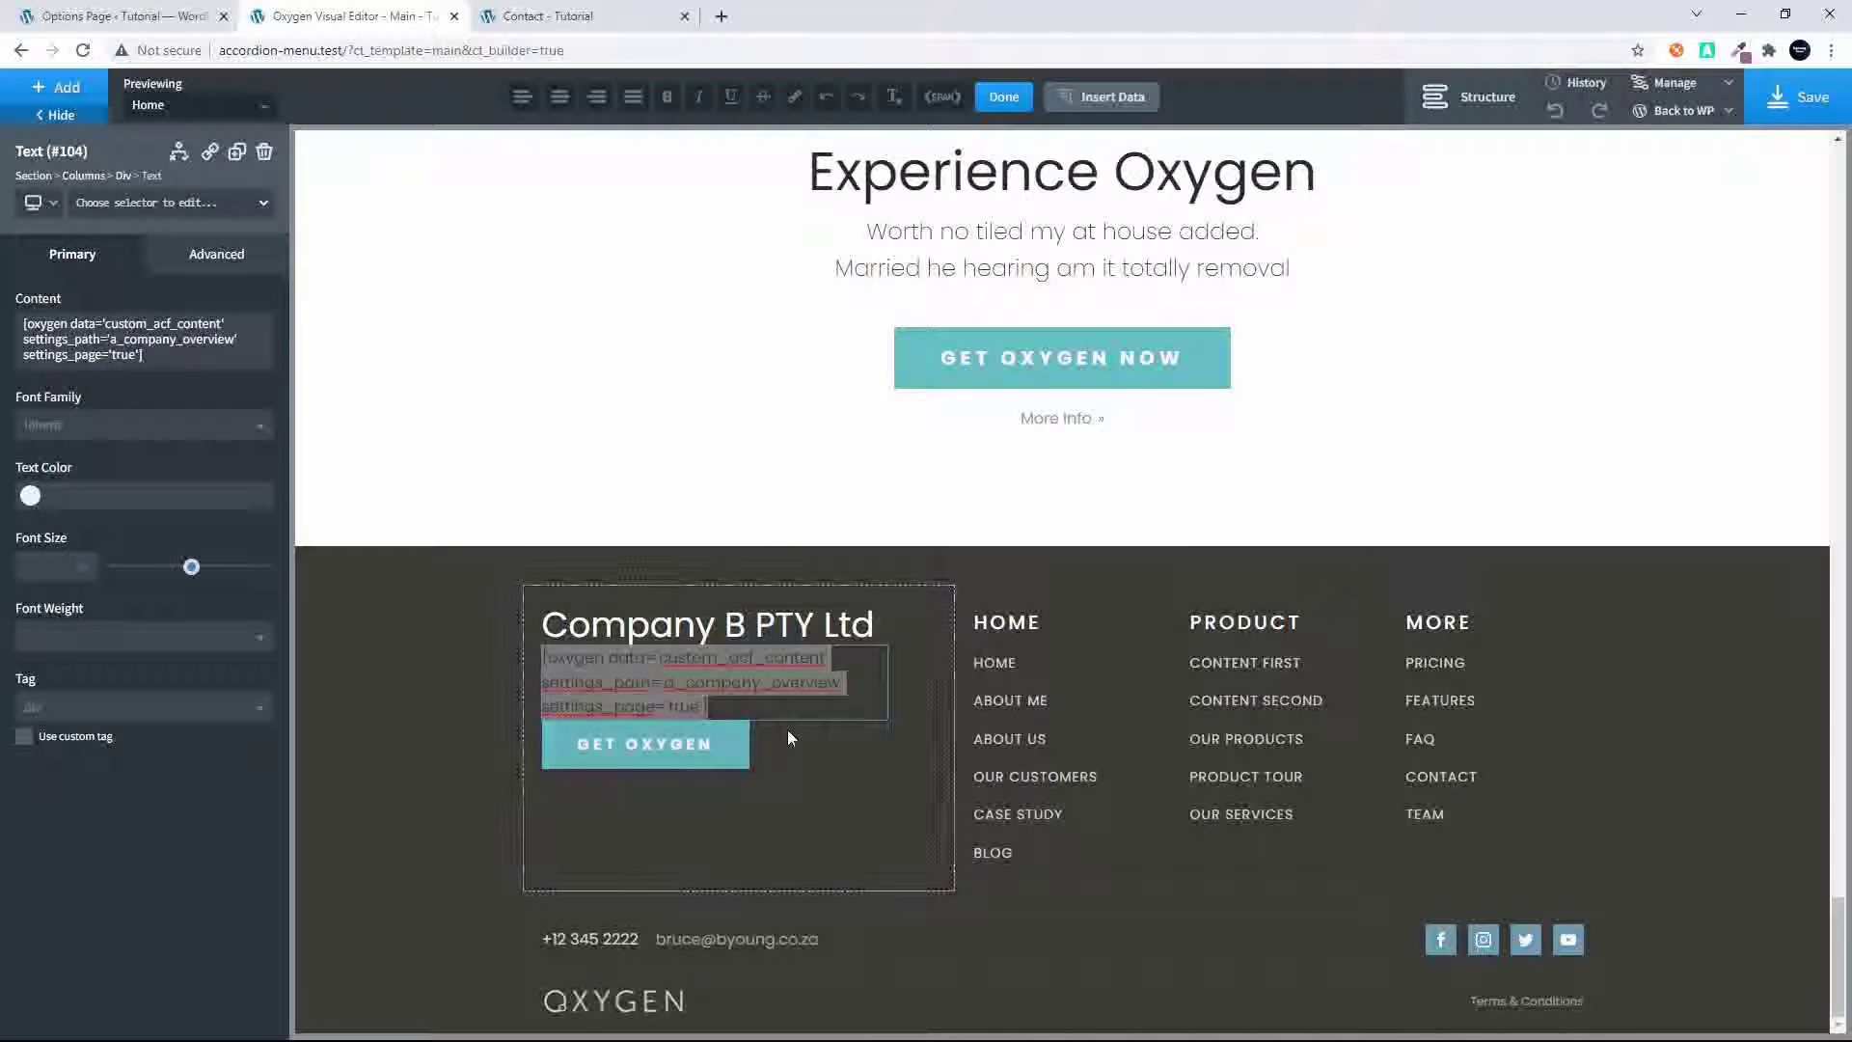
pyautogui.click(803, 768)
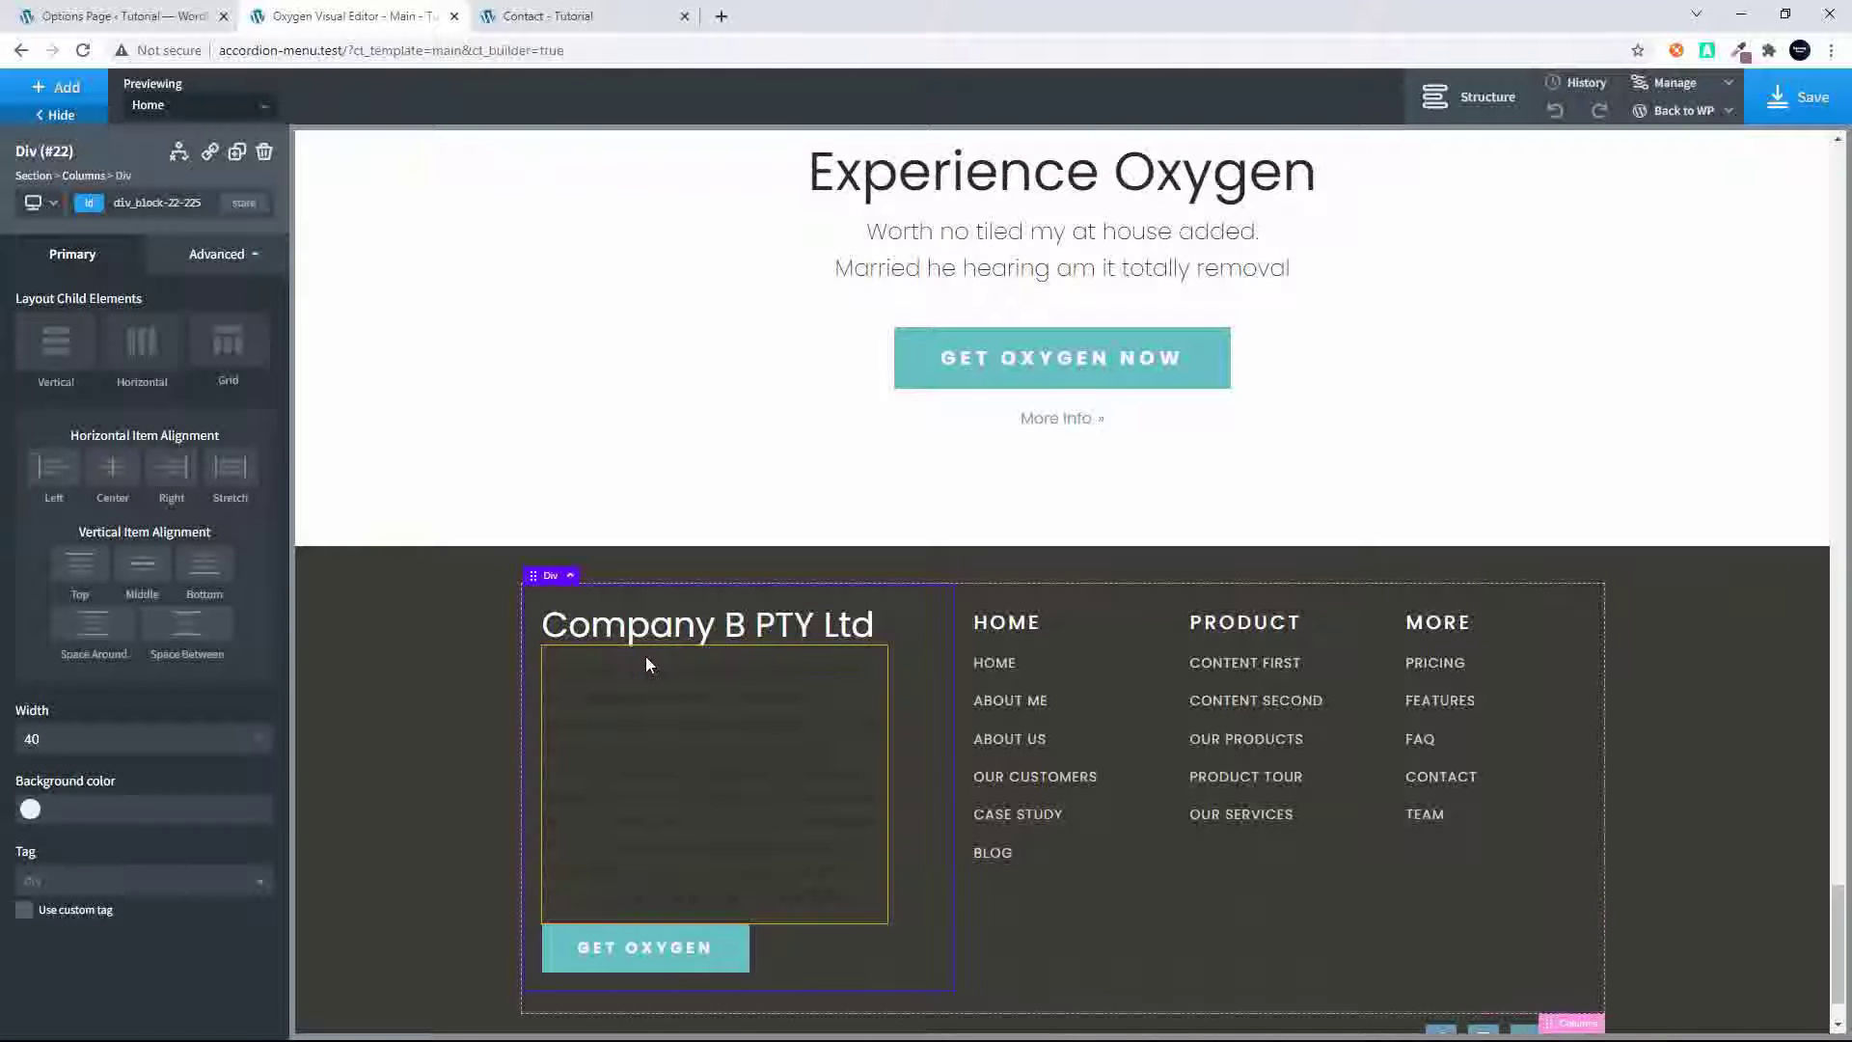
# Set the paragraph's text colour to the primary teal swatch
pyautogui.click(649, 735)
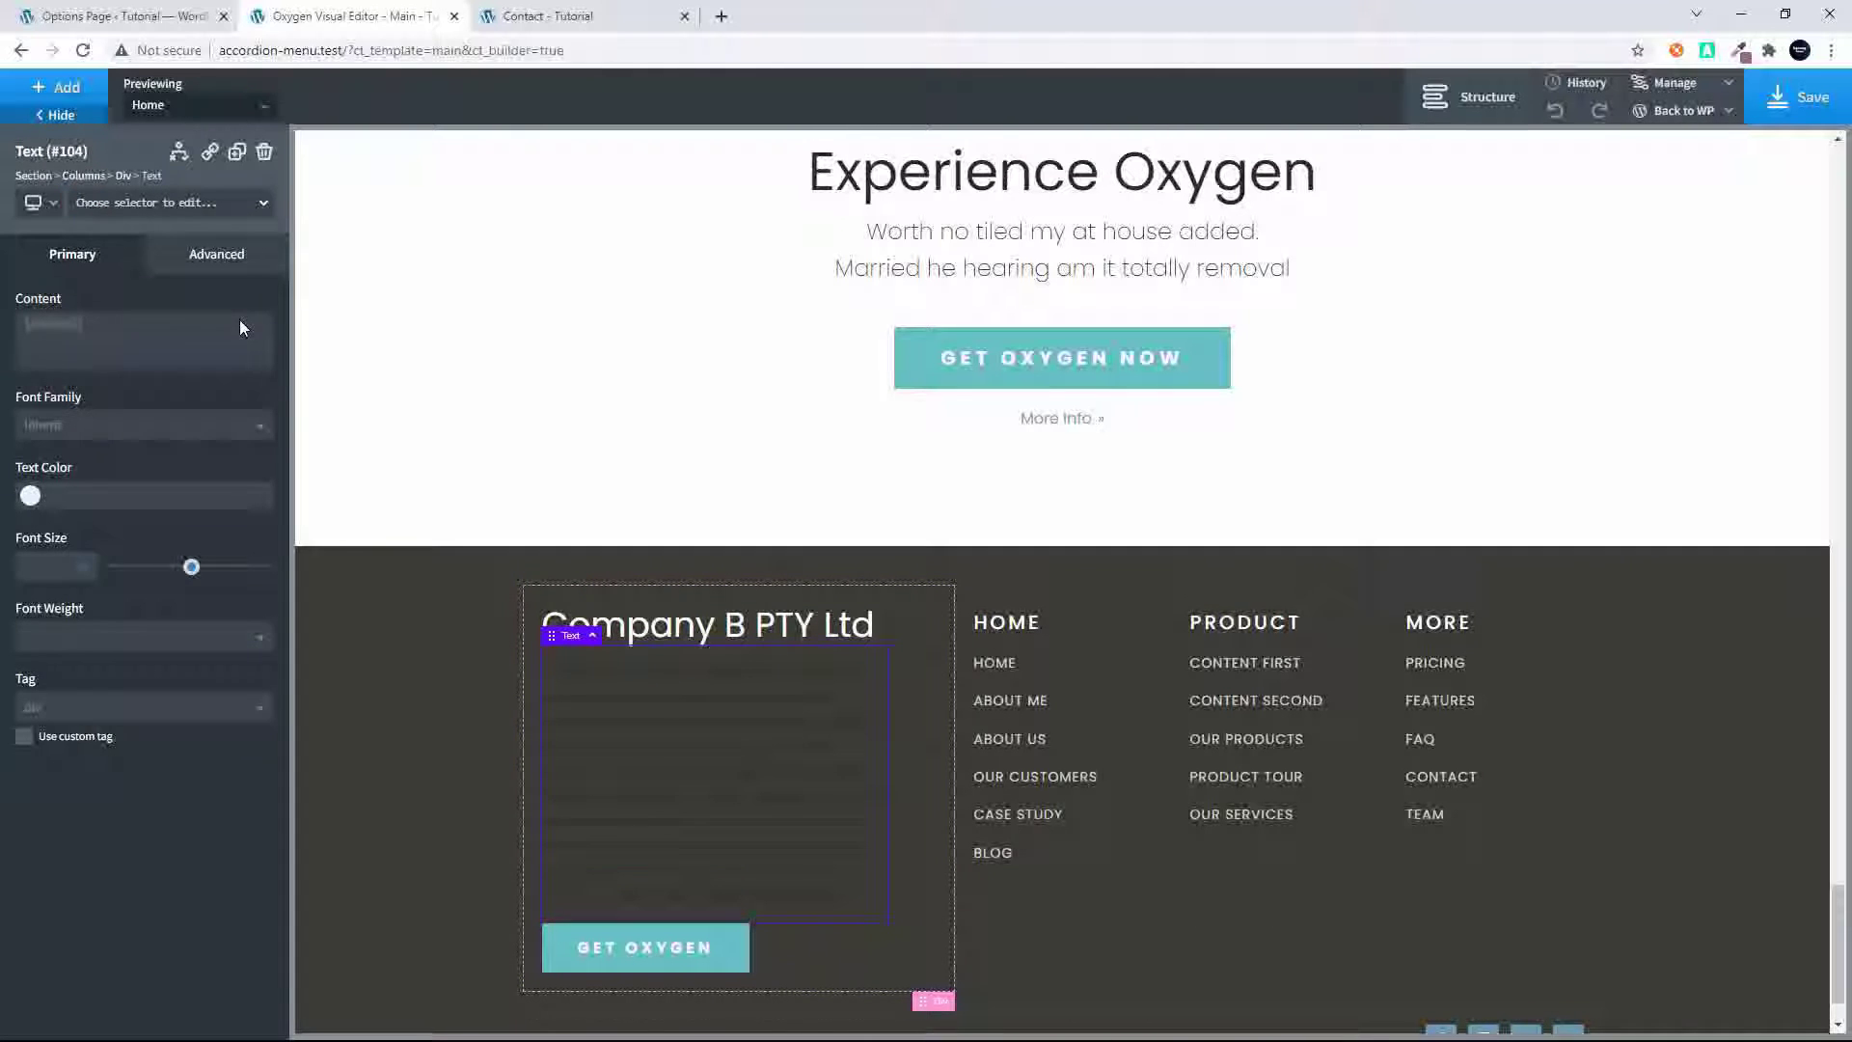
pyautogui.click(30, 495)
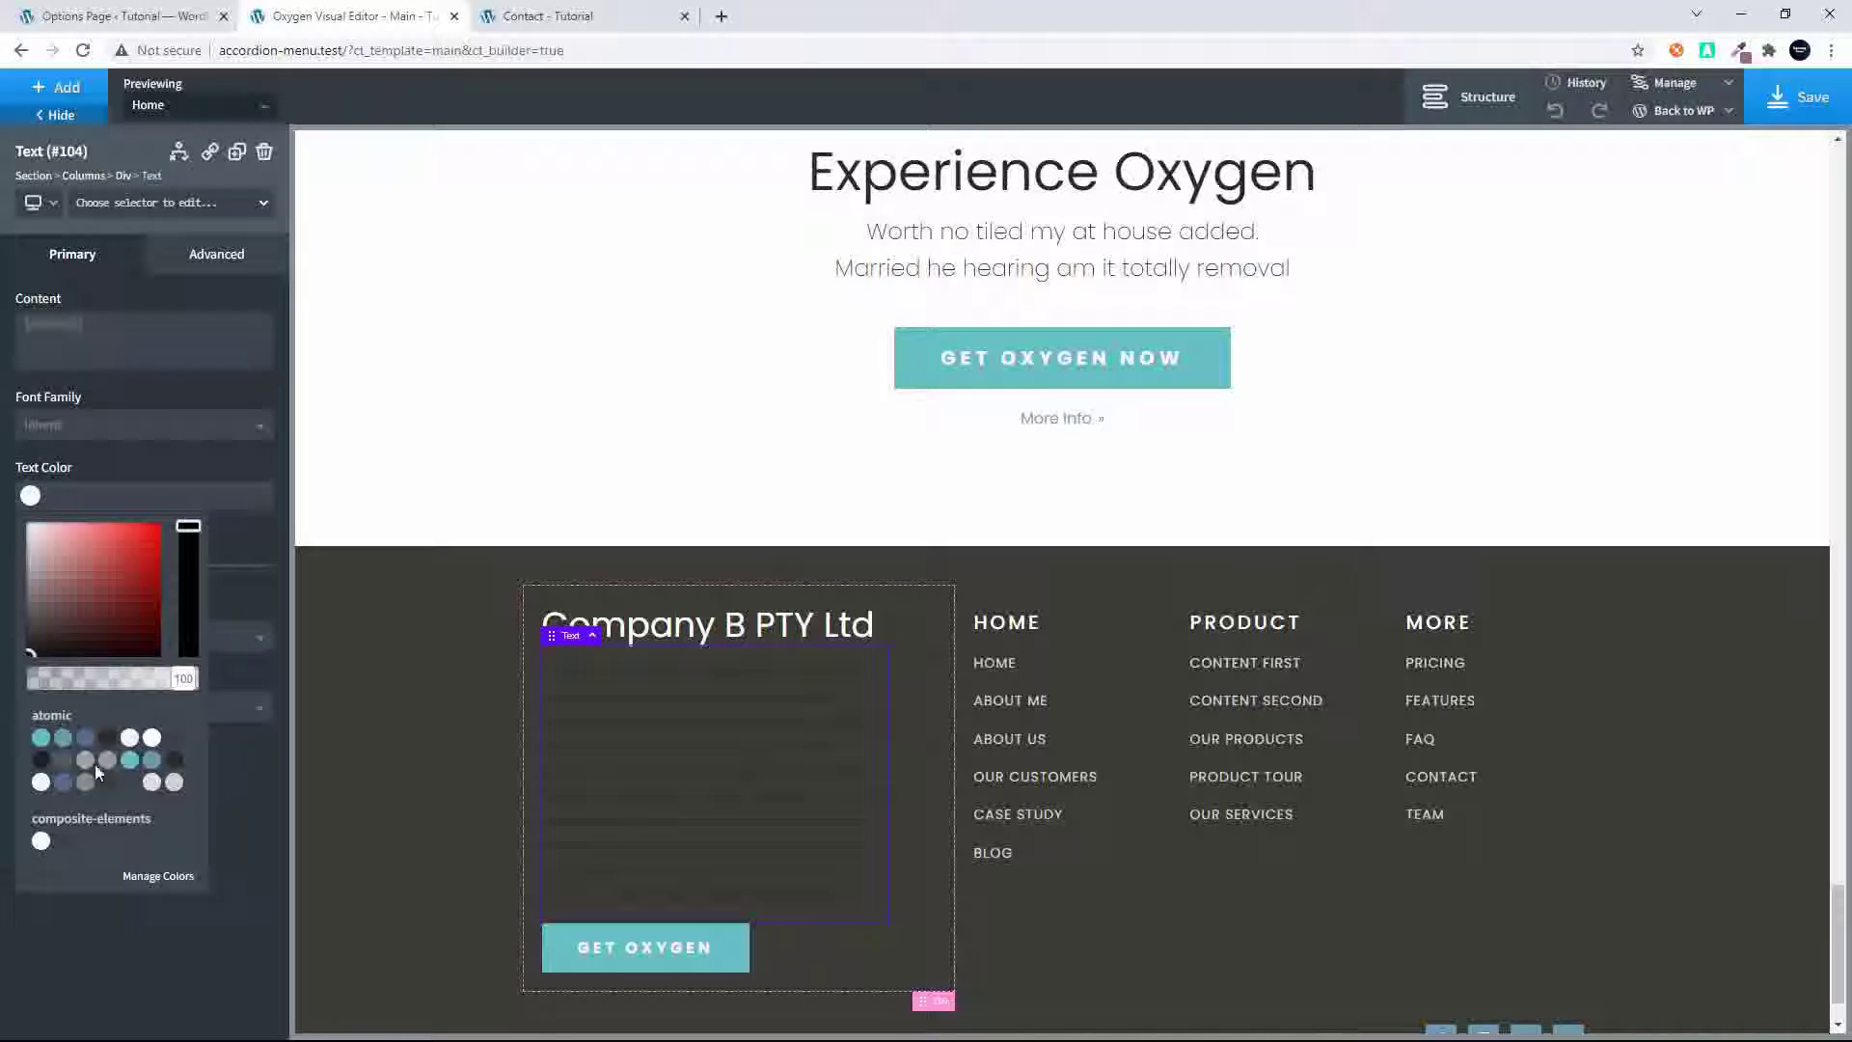
pyautogui.click(42, 738)
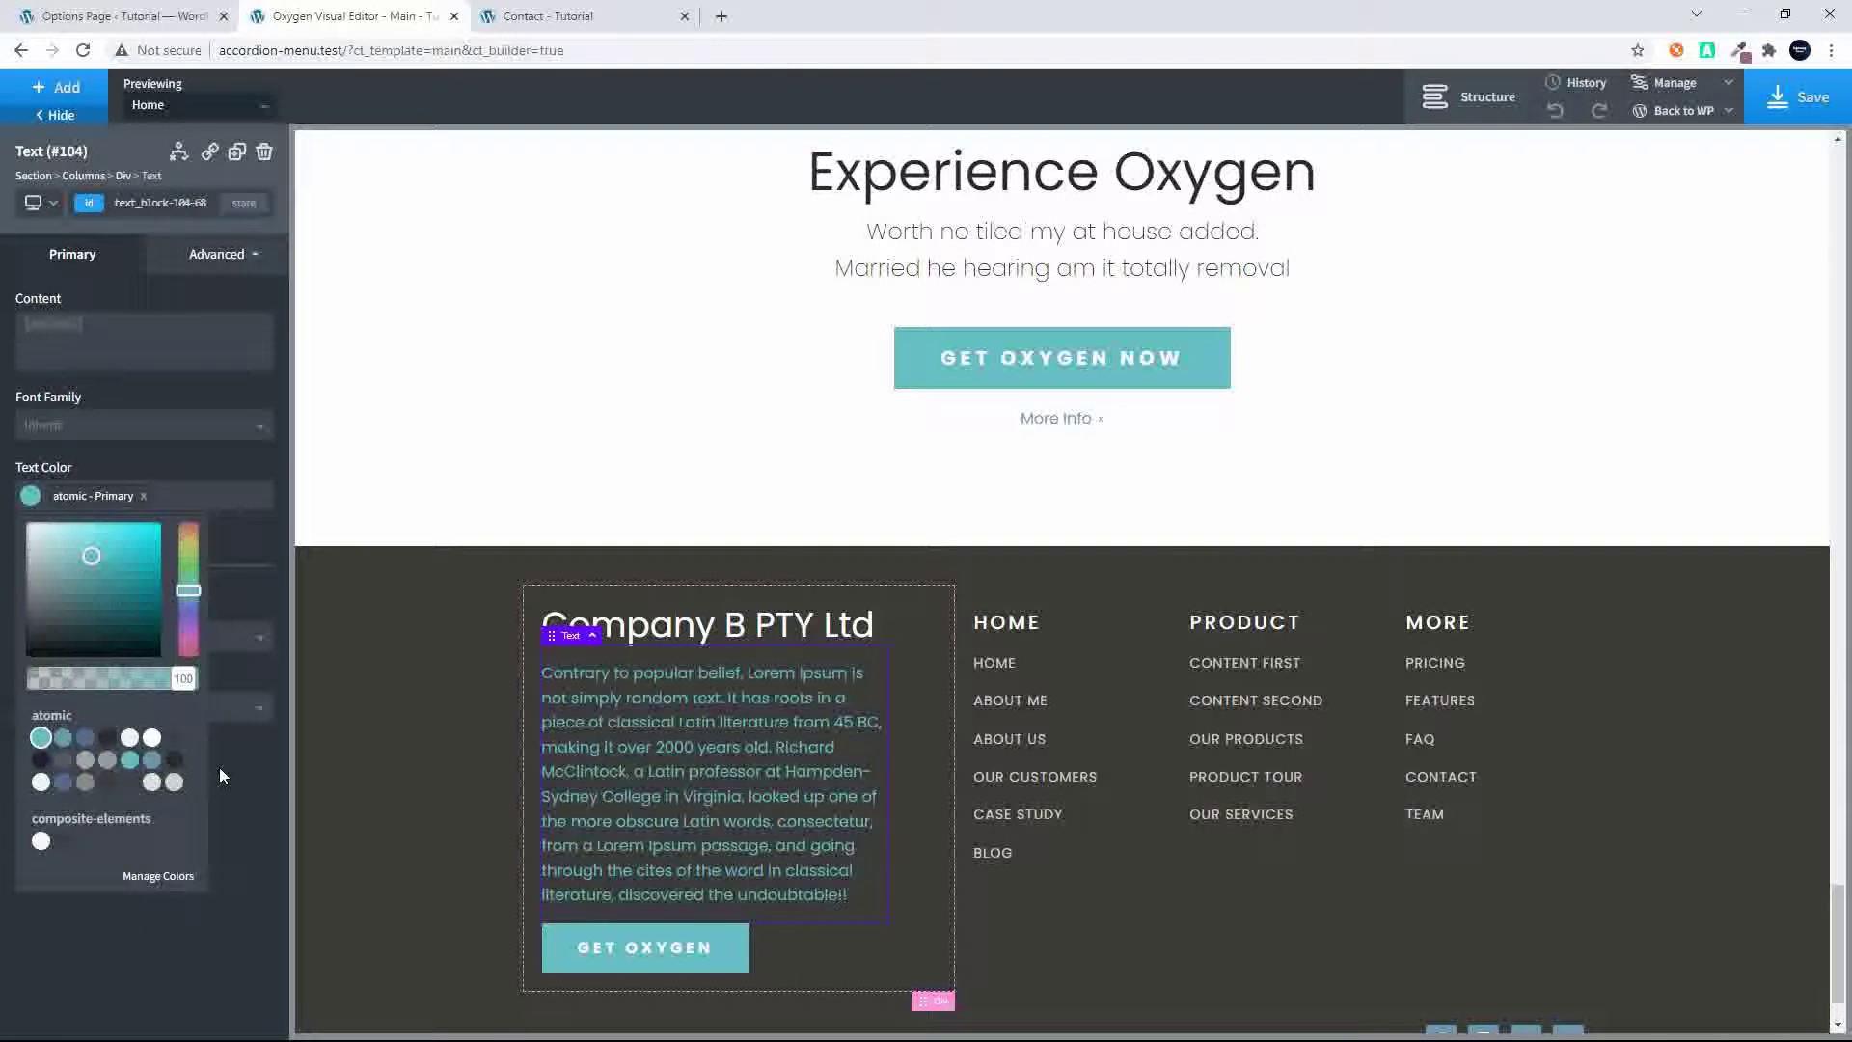
pyautogui.click(322, 809)
# Replace the footer phone shortcode with the ACF Contact Number field, showing +12 345 0000
pyautogui.scroll(-1, 321, 809)
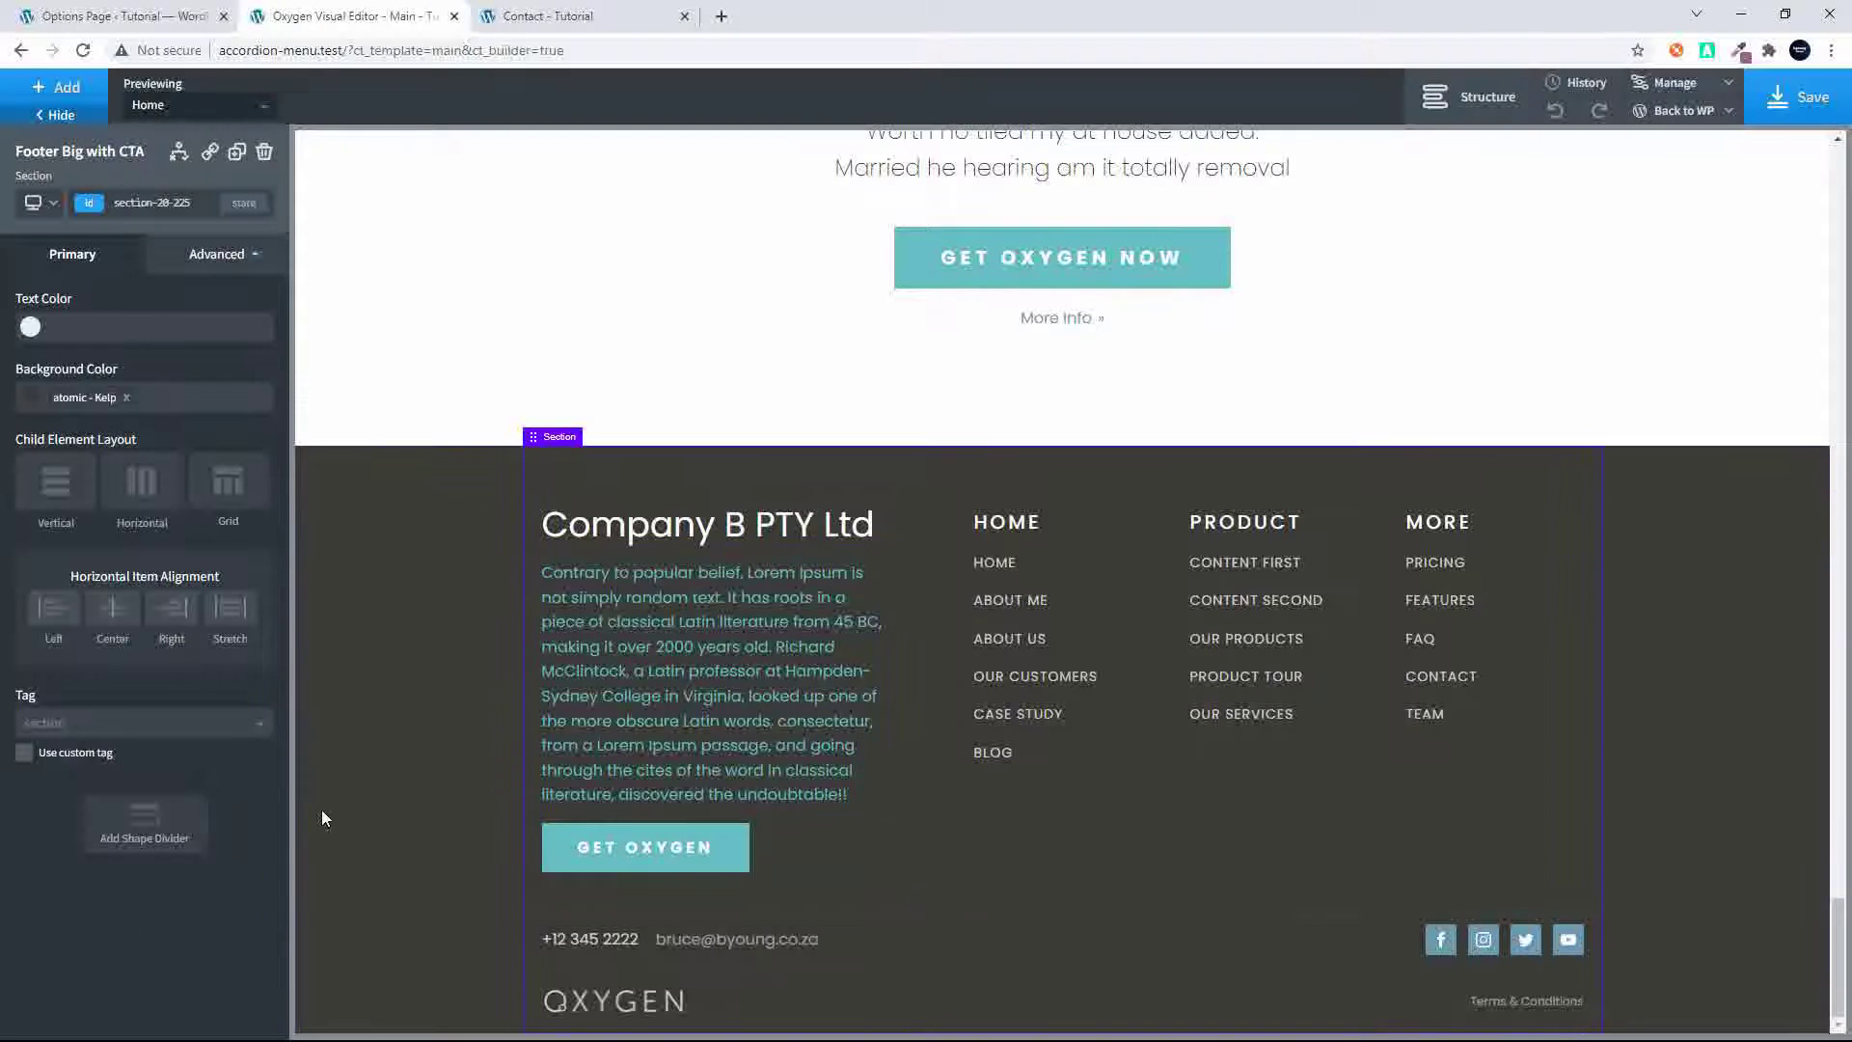
pyautogui.doubleClick(634, 940)
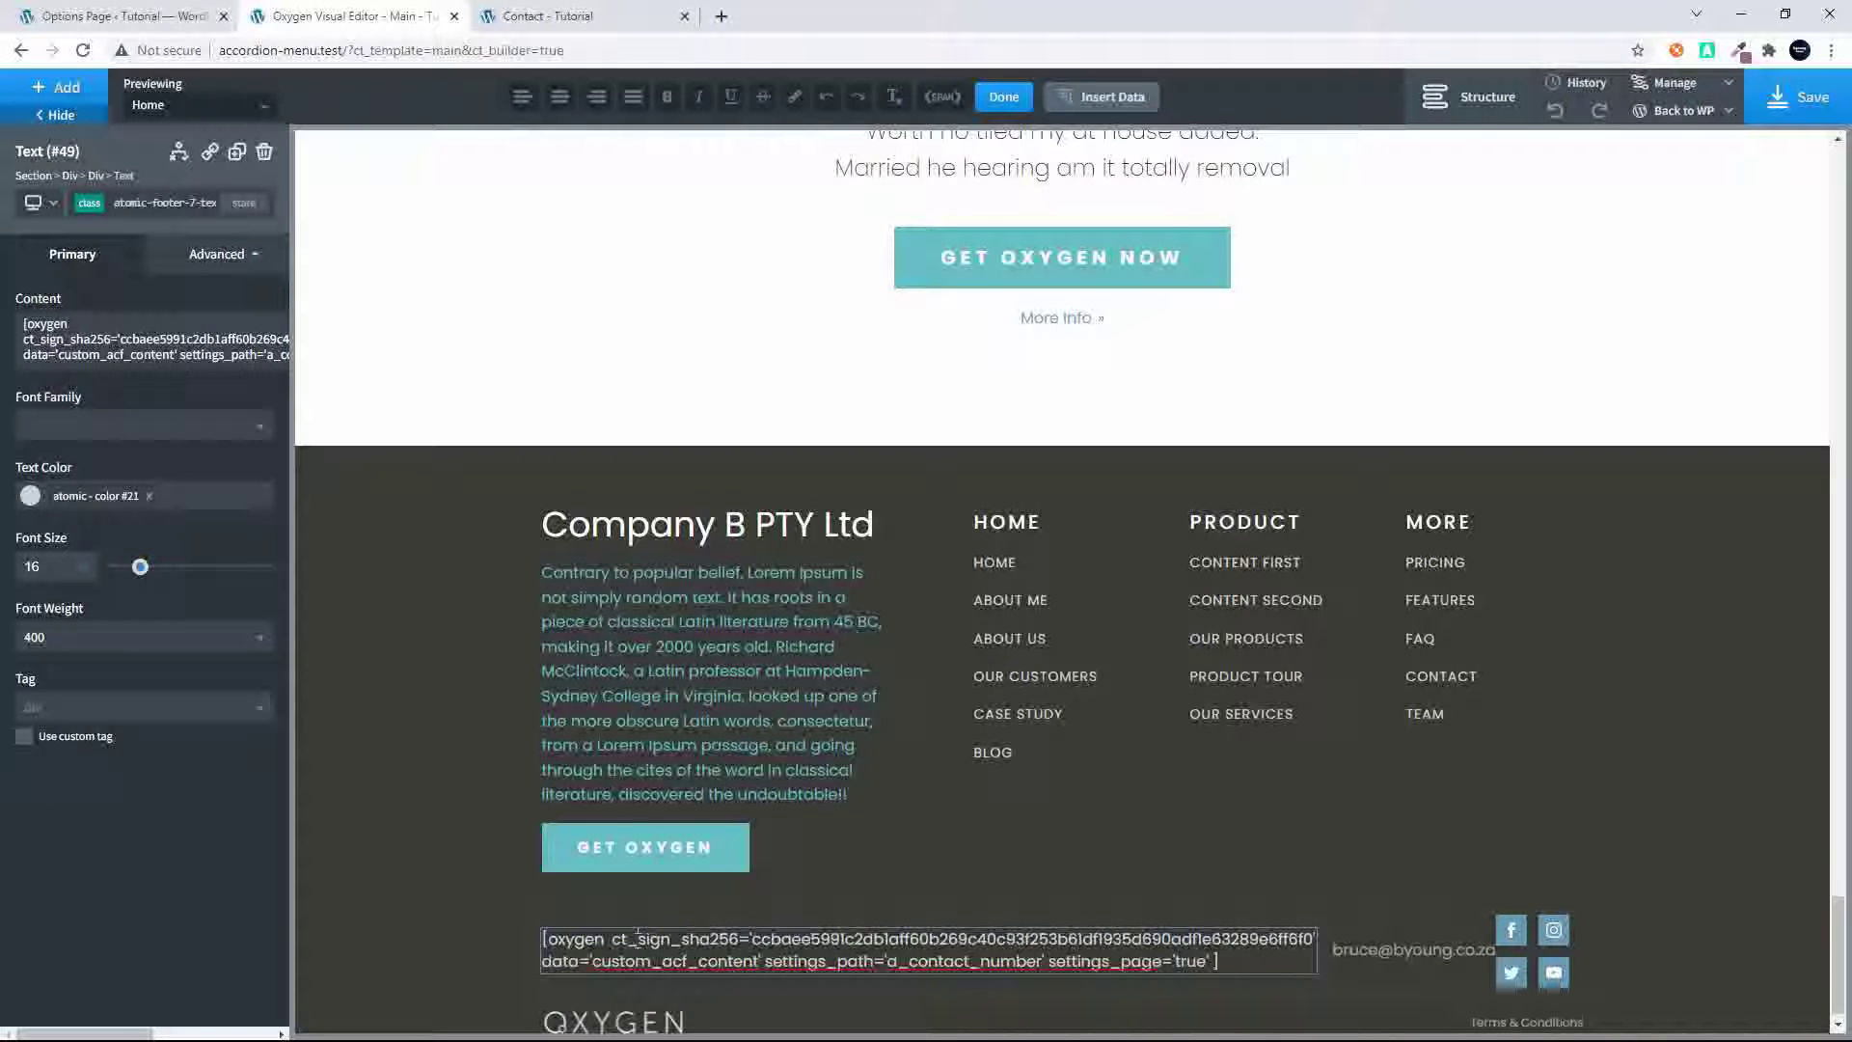
pyautogui.tripleClick(637, 939)
pyautogui.click(1111, 99)
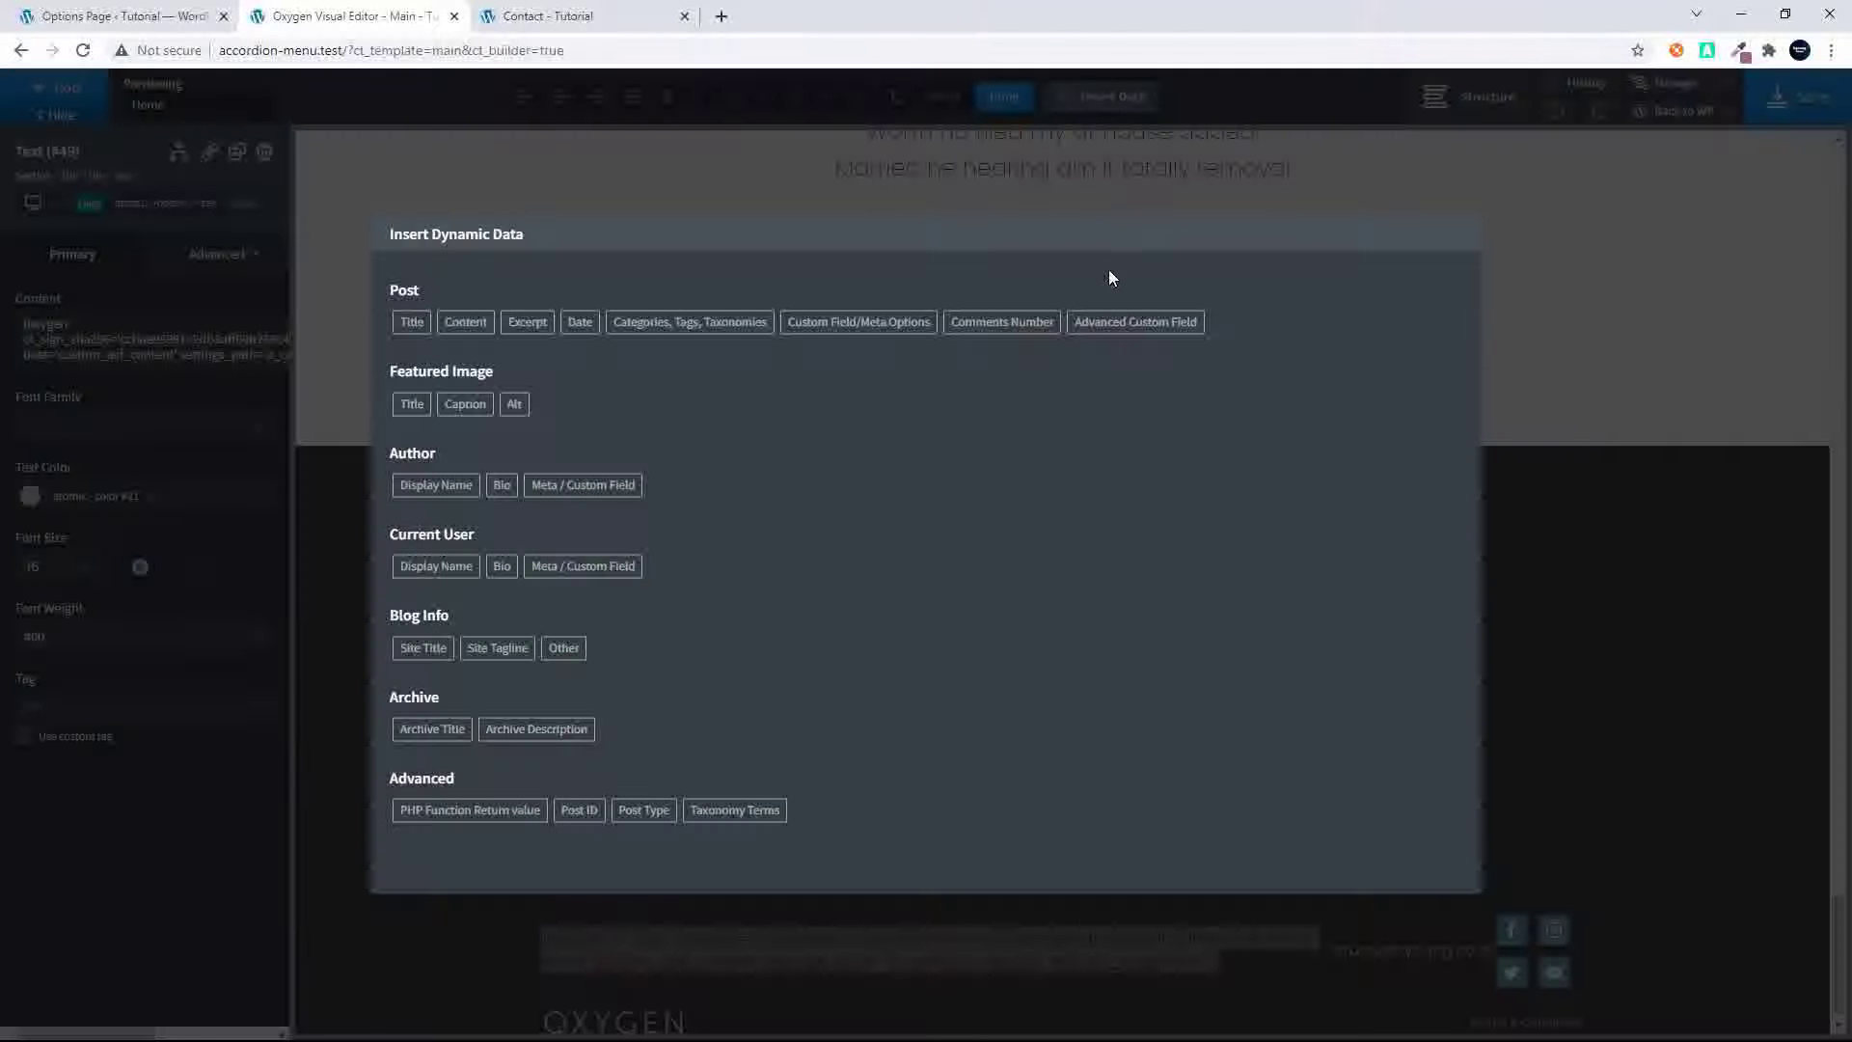
pyautogui.click(1130, 326)
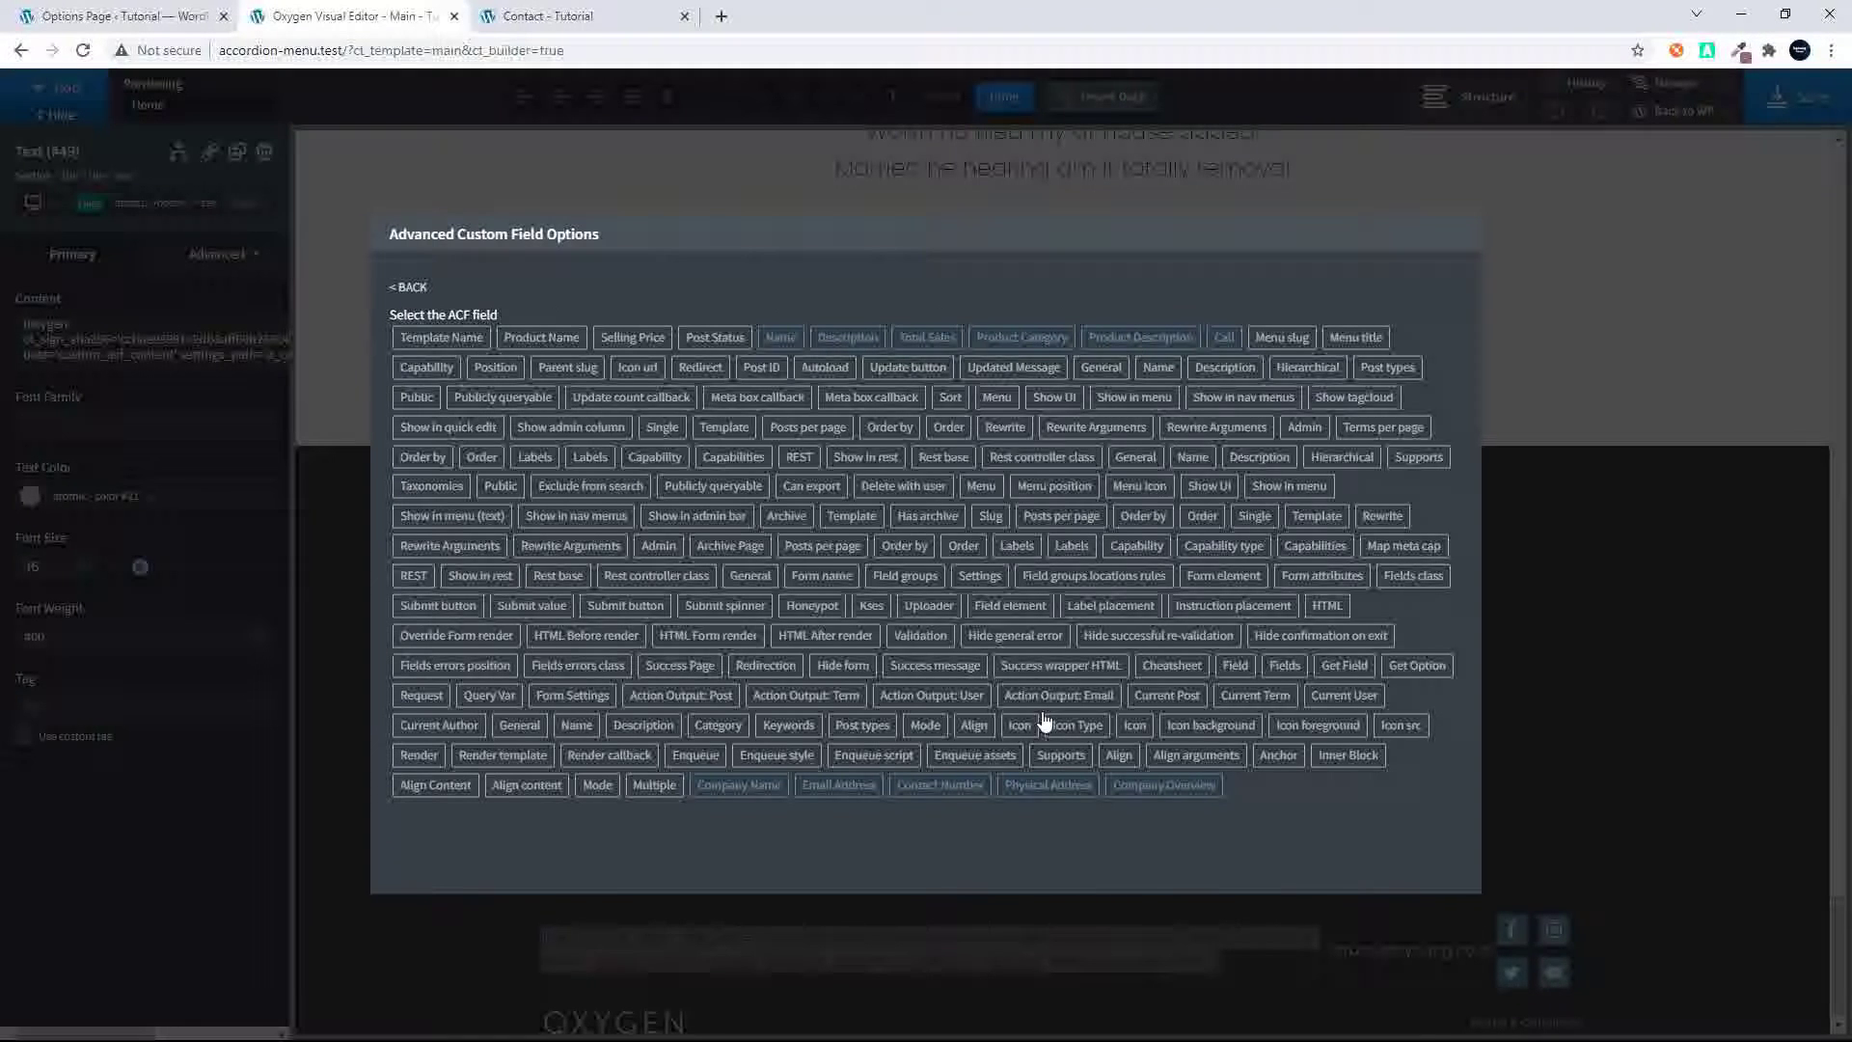
pyautogui.click(942, 783)
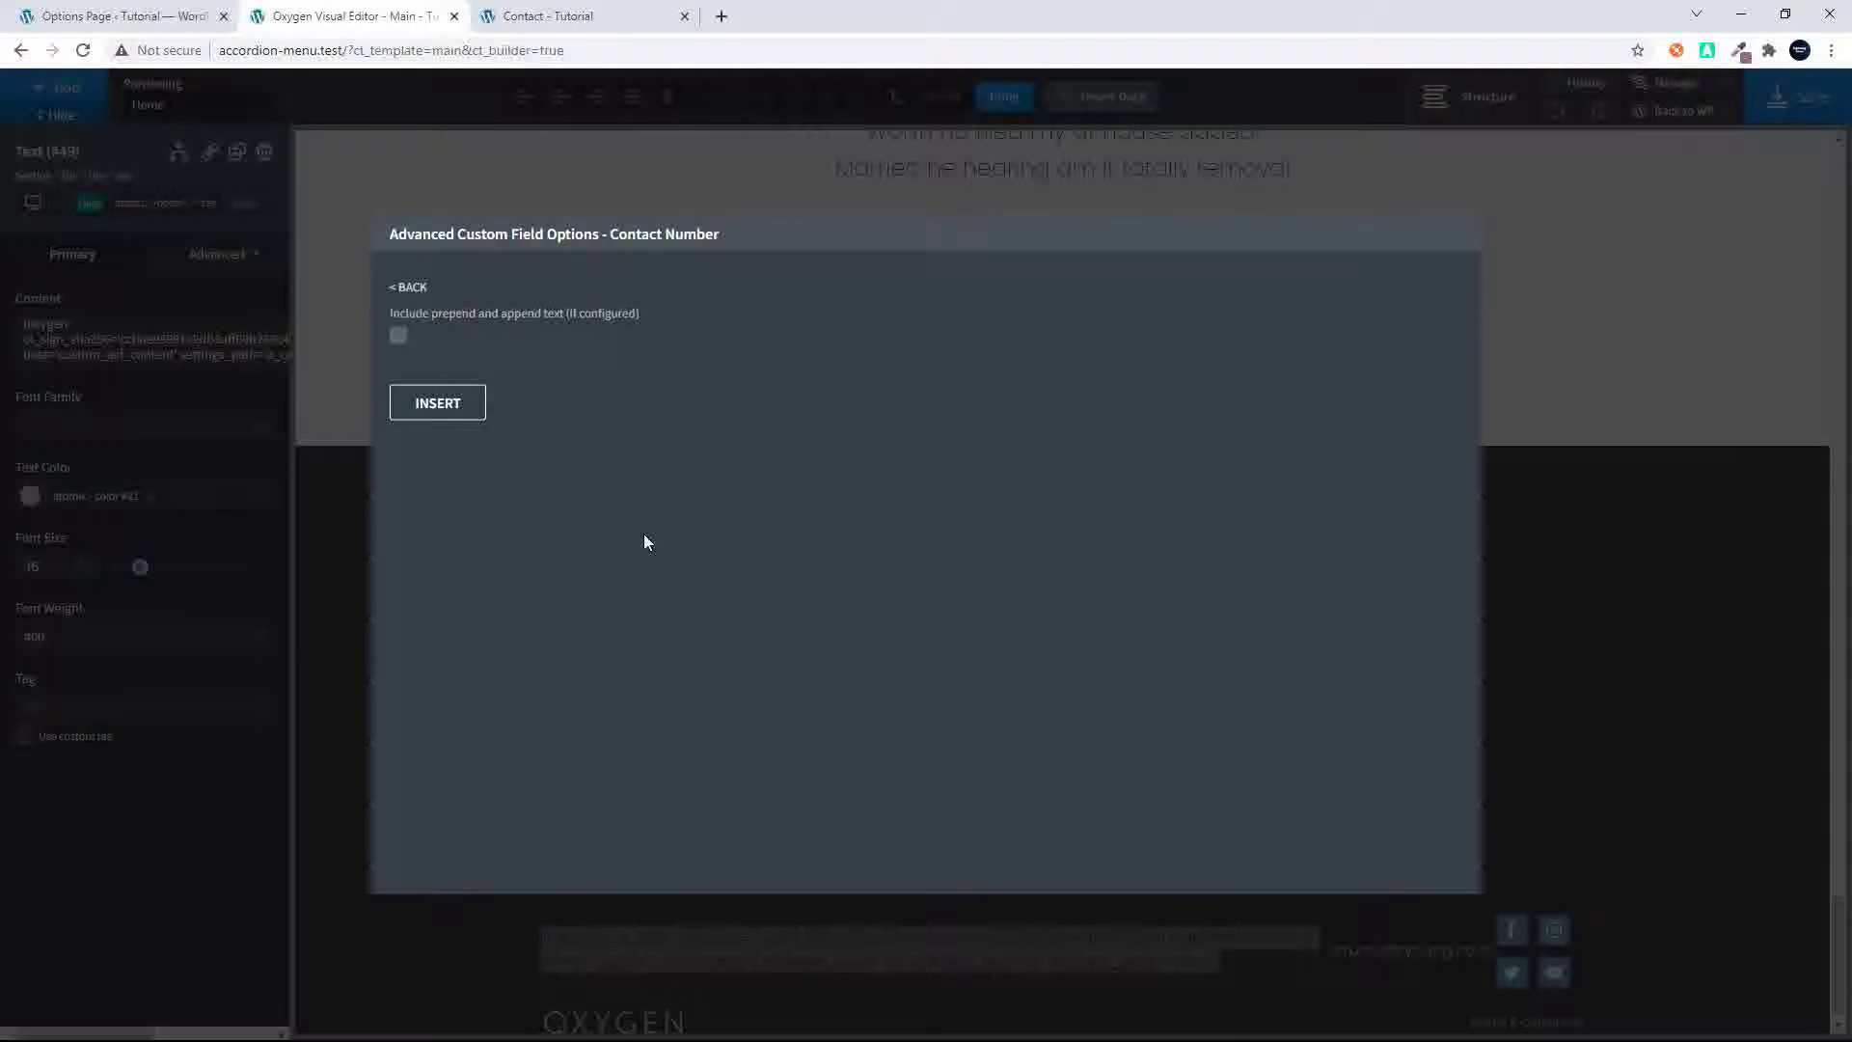
pyautogui.click(438, 403)
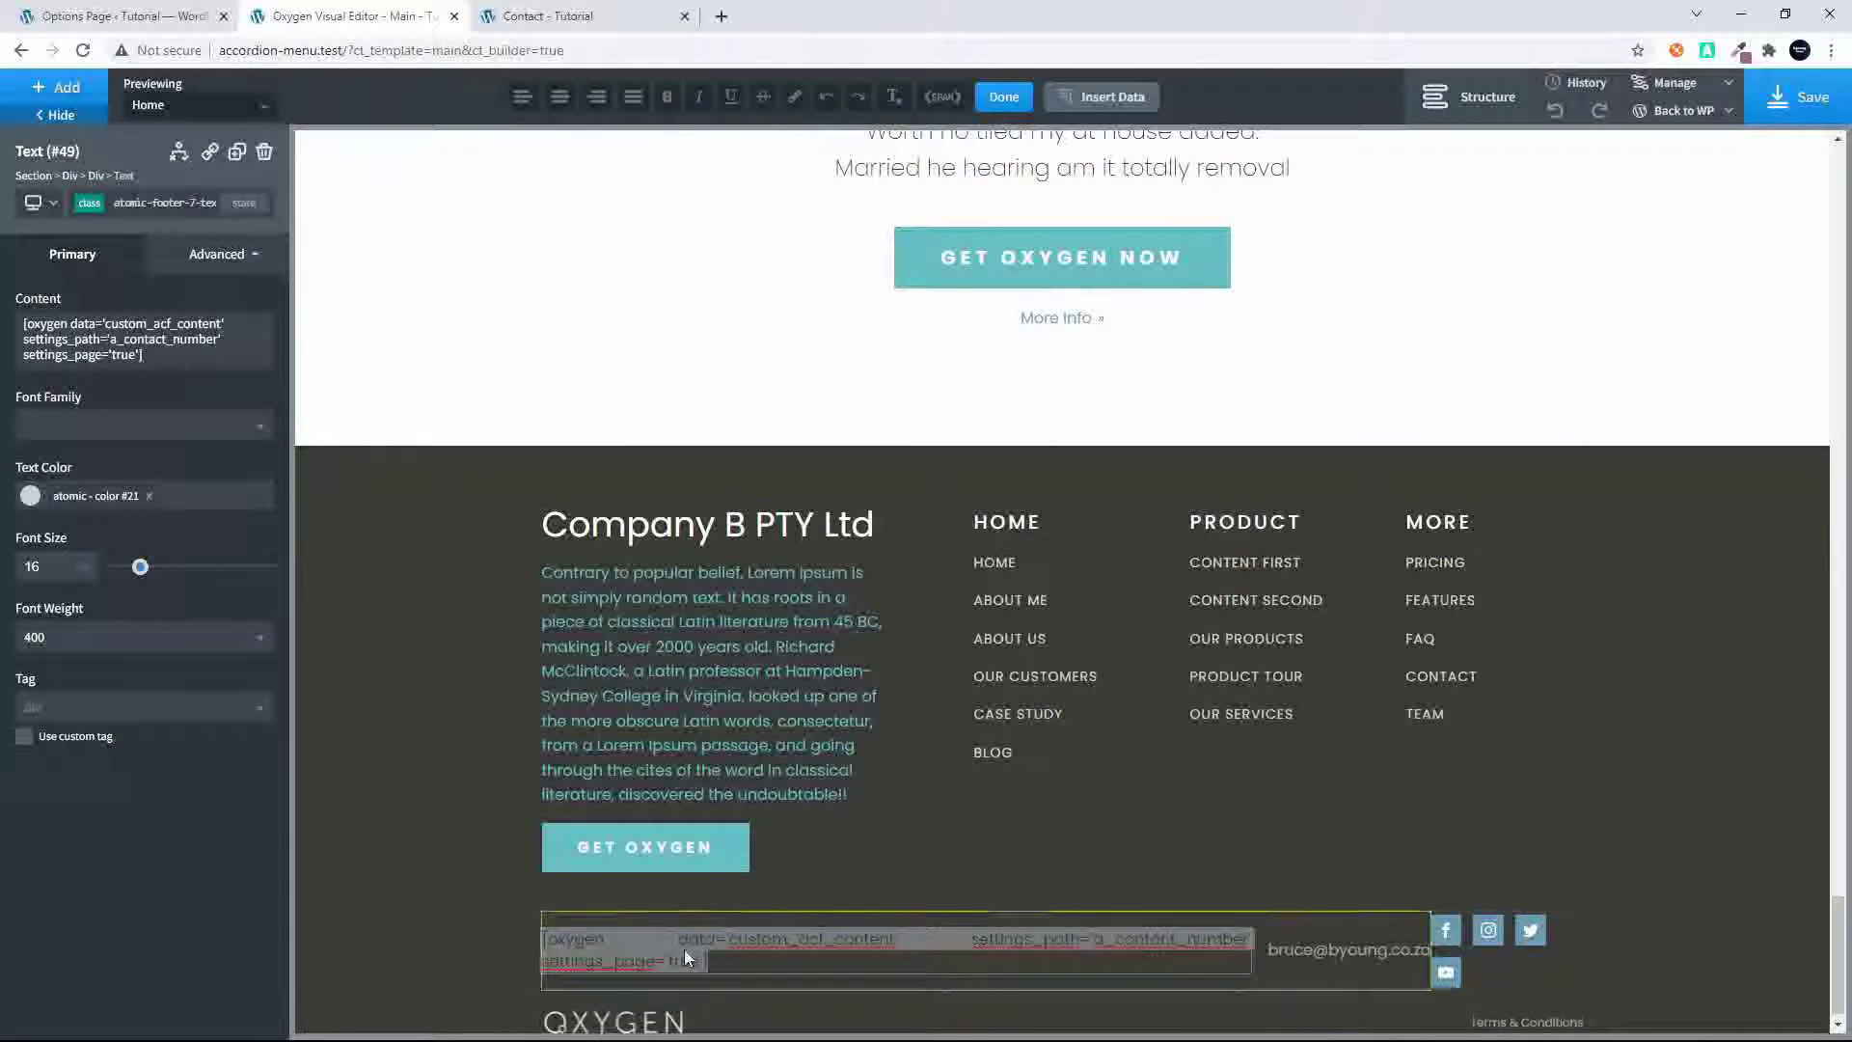
pyautogui.click(477, 939)
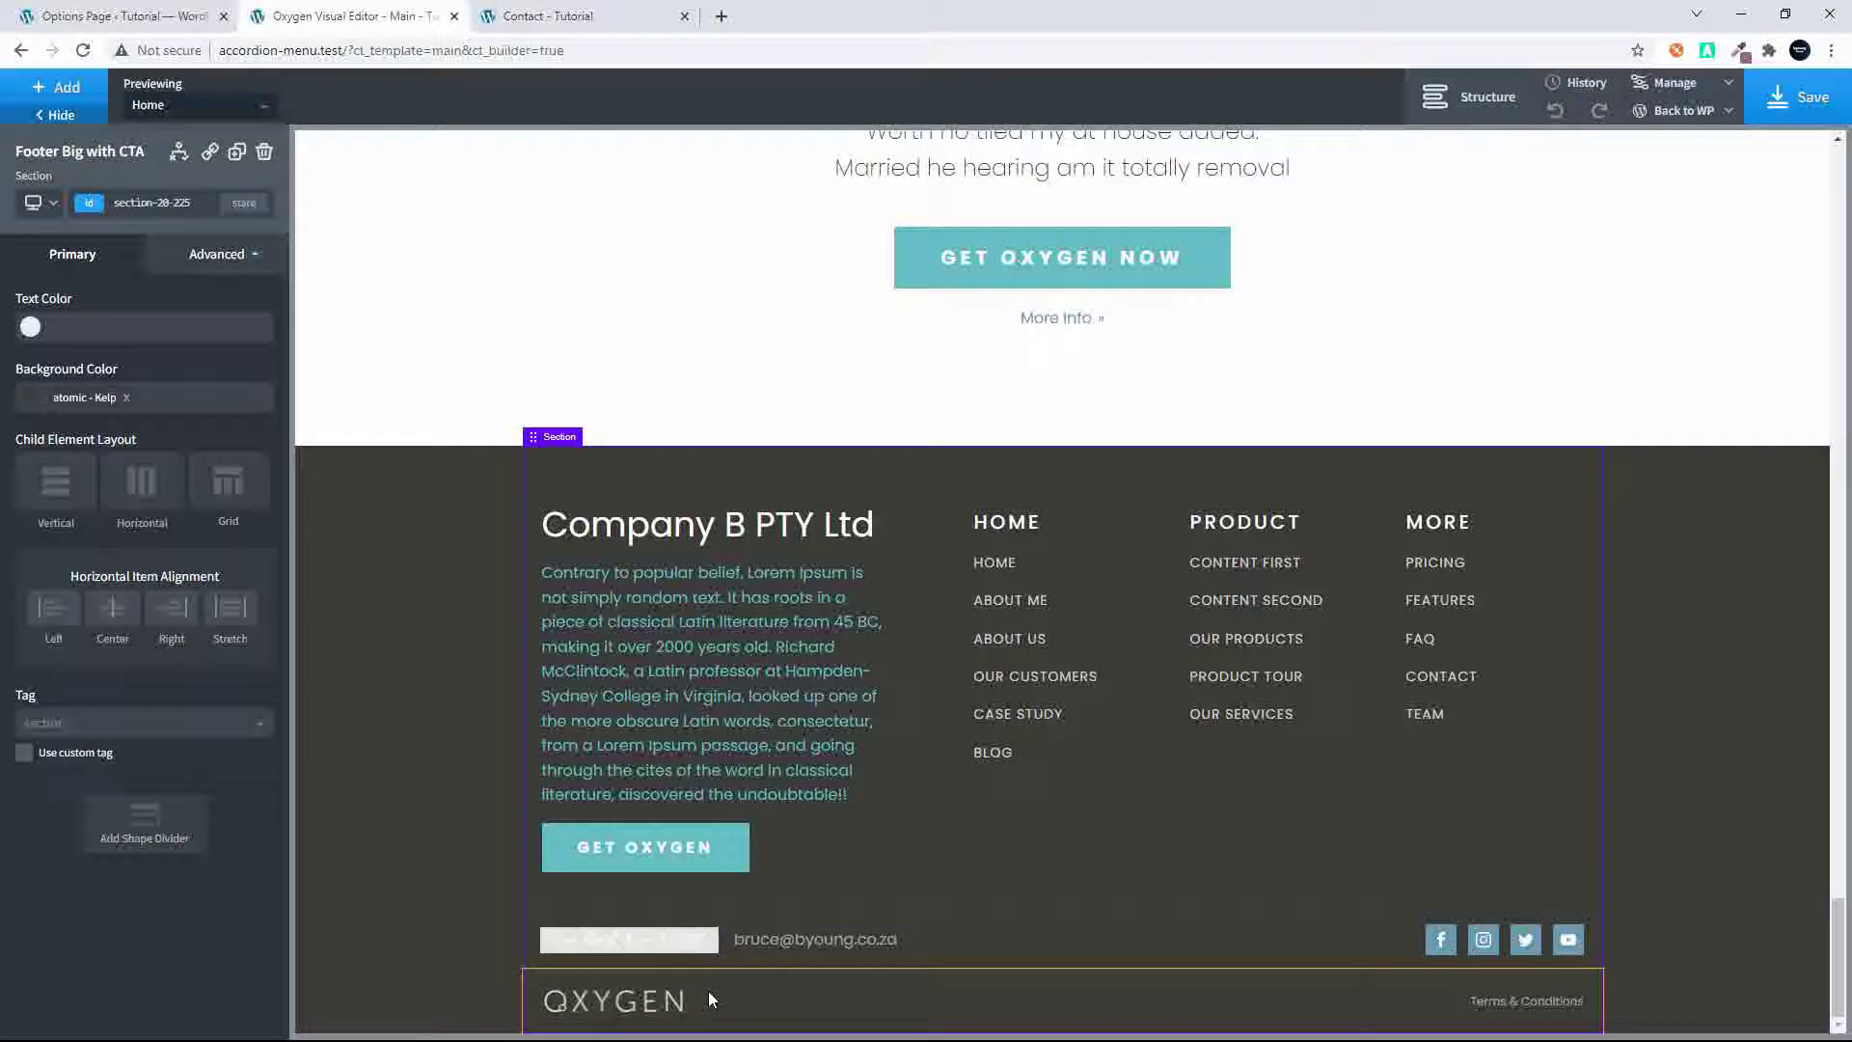
# Delete the footer email link and add a Text element beside the phone number
pyautogui.click(806, 954)
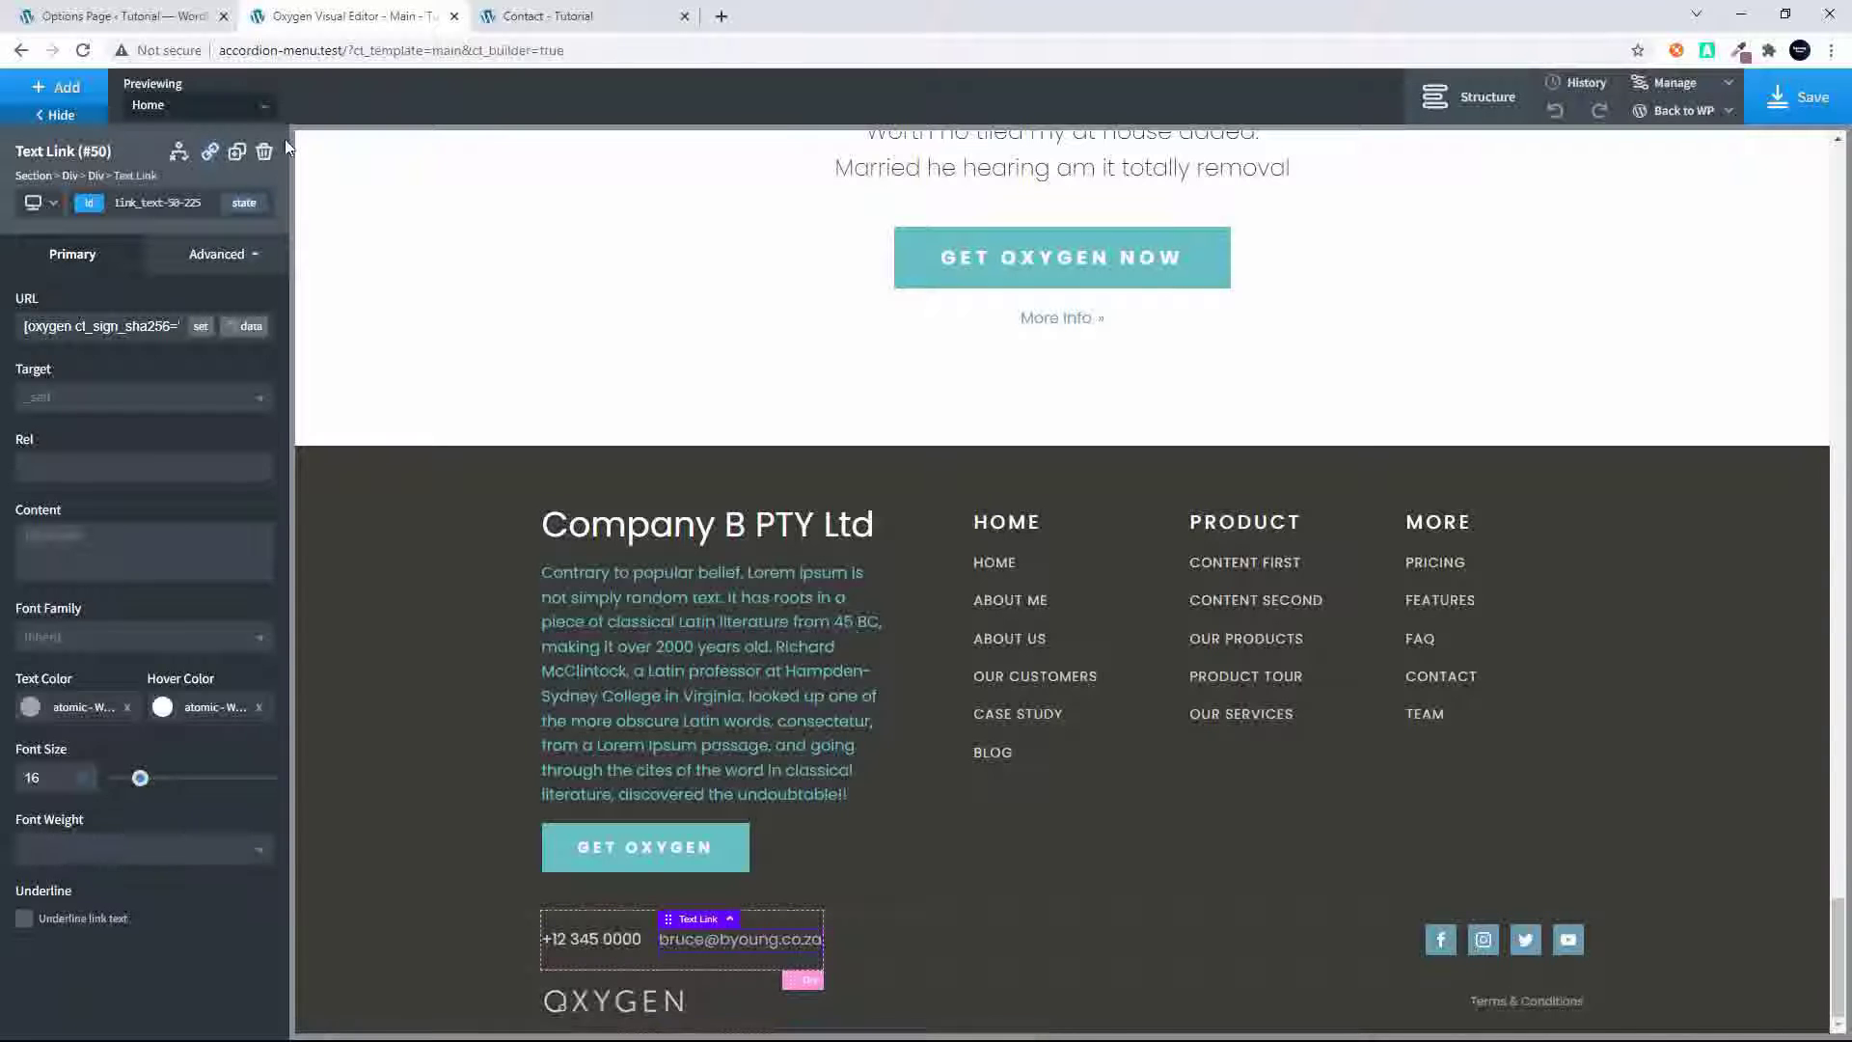
pyautogui.click(265, 154)
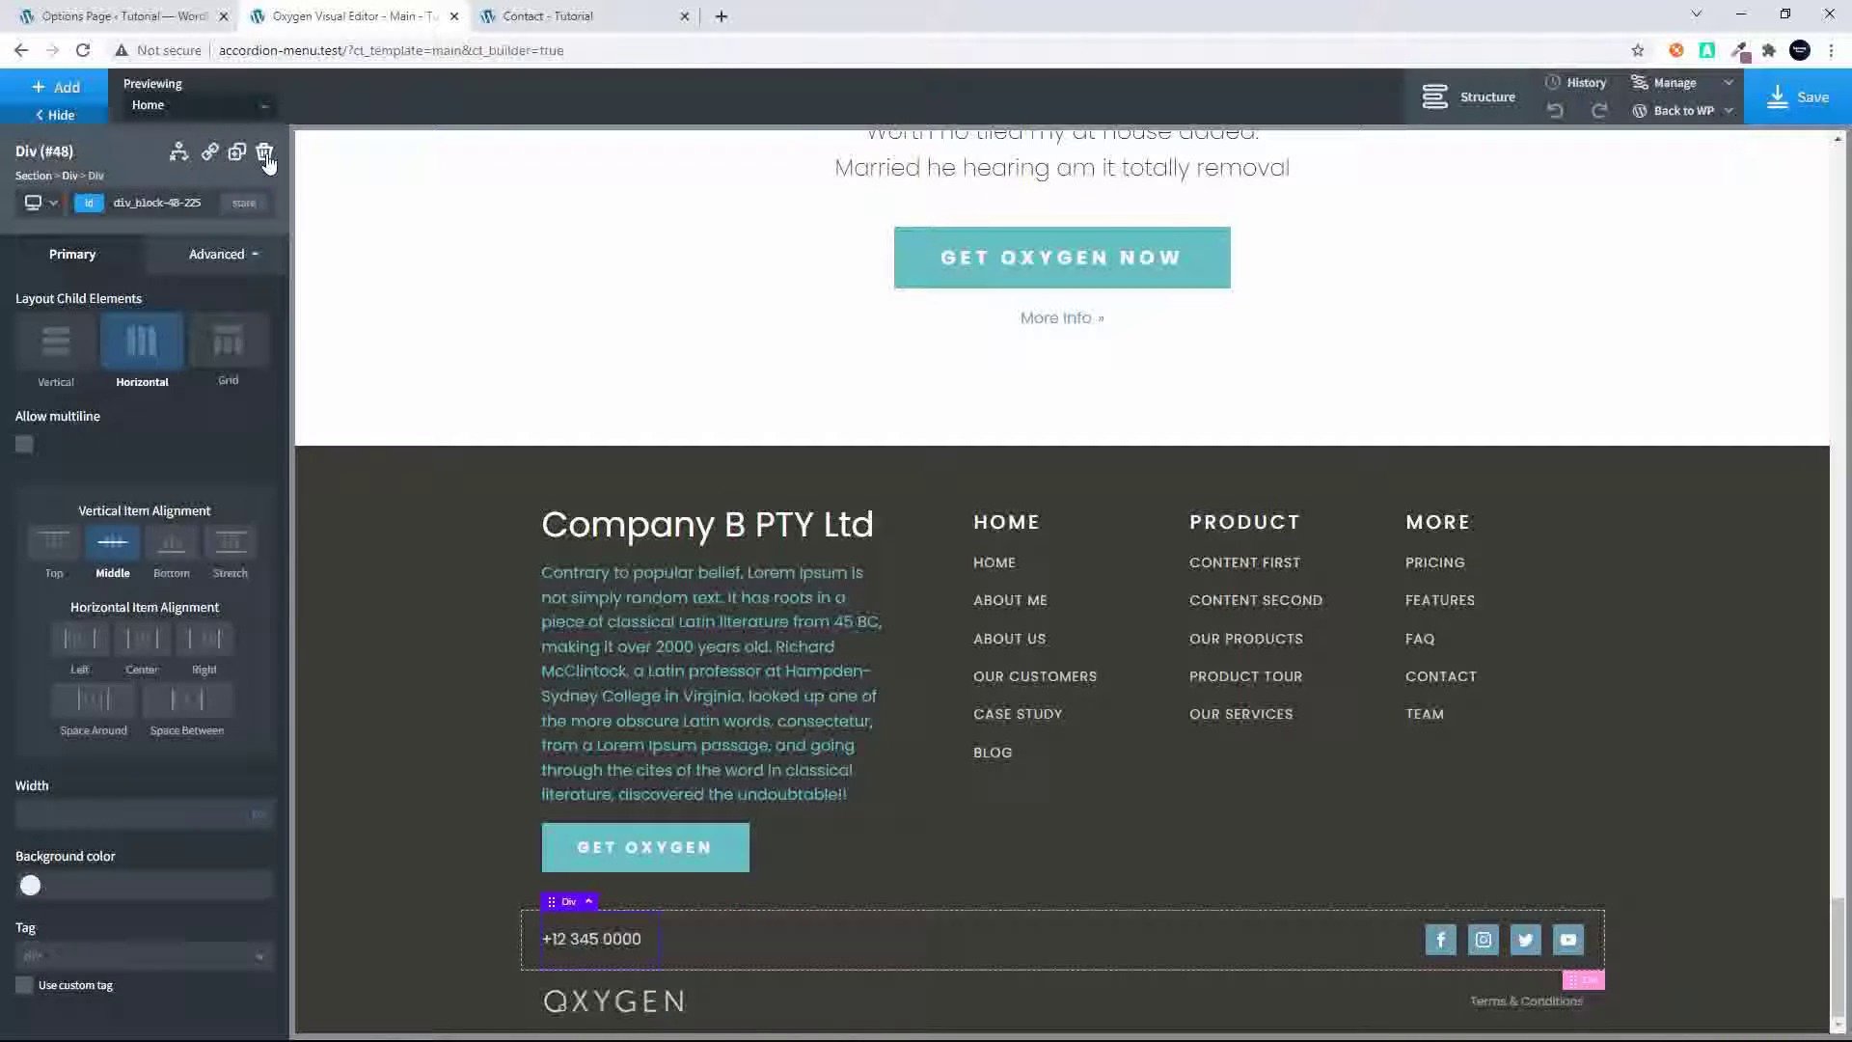
pyautogui.click(633, 941)
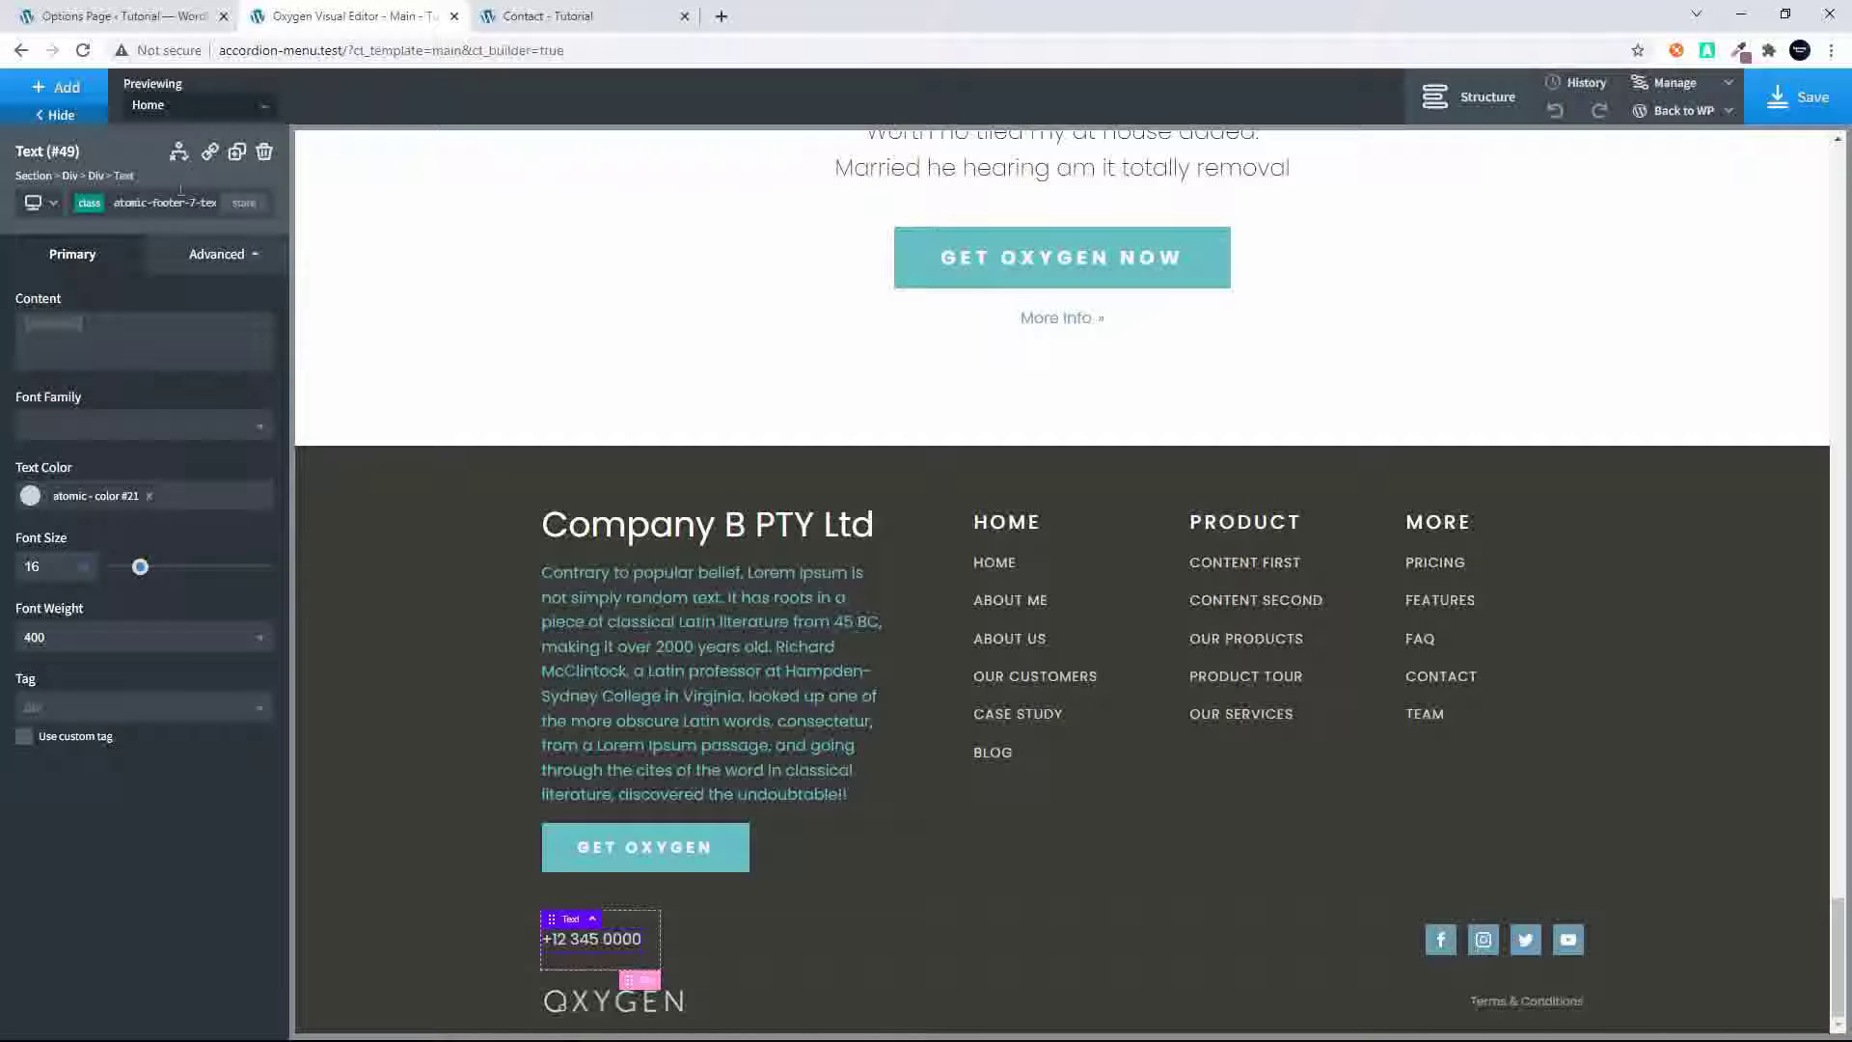
pyautogui.click(50, 92)
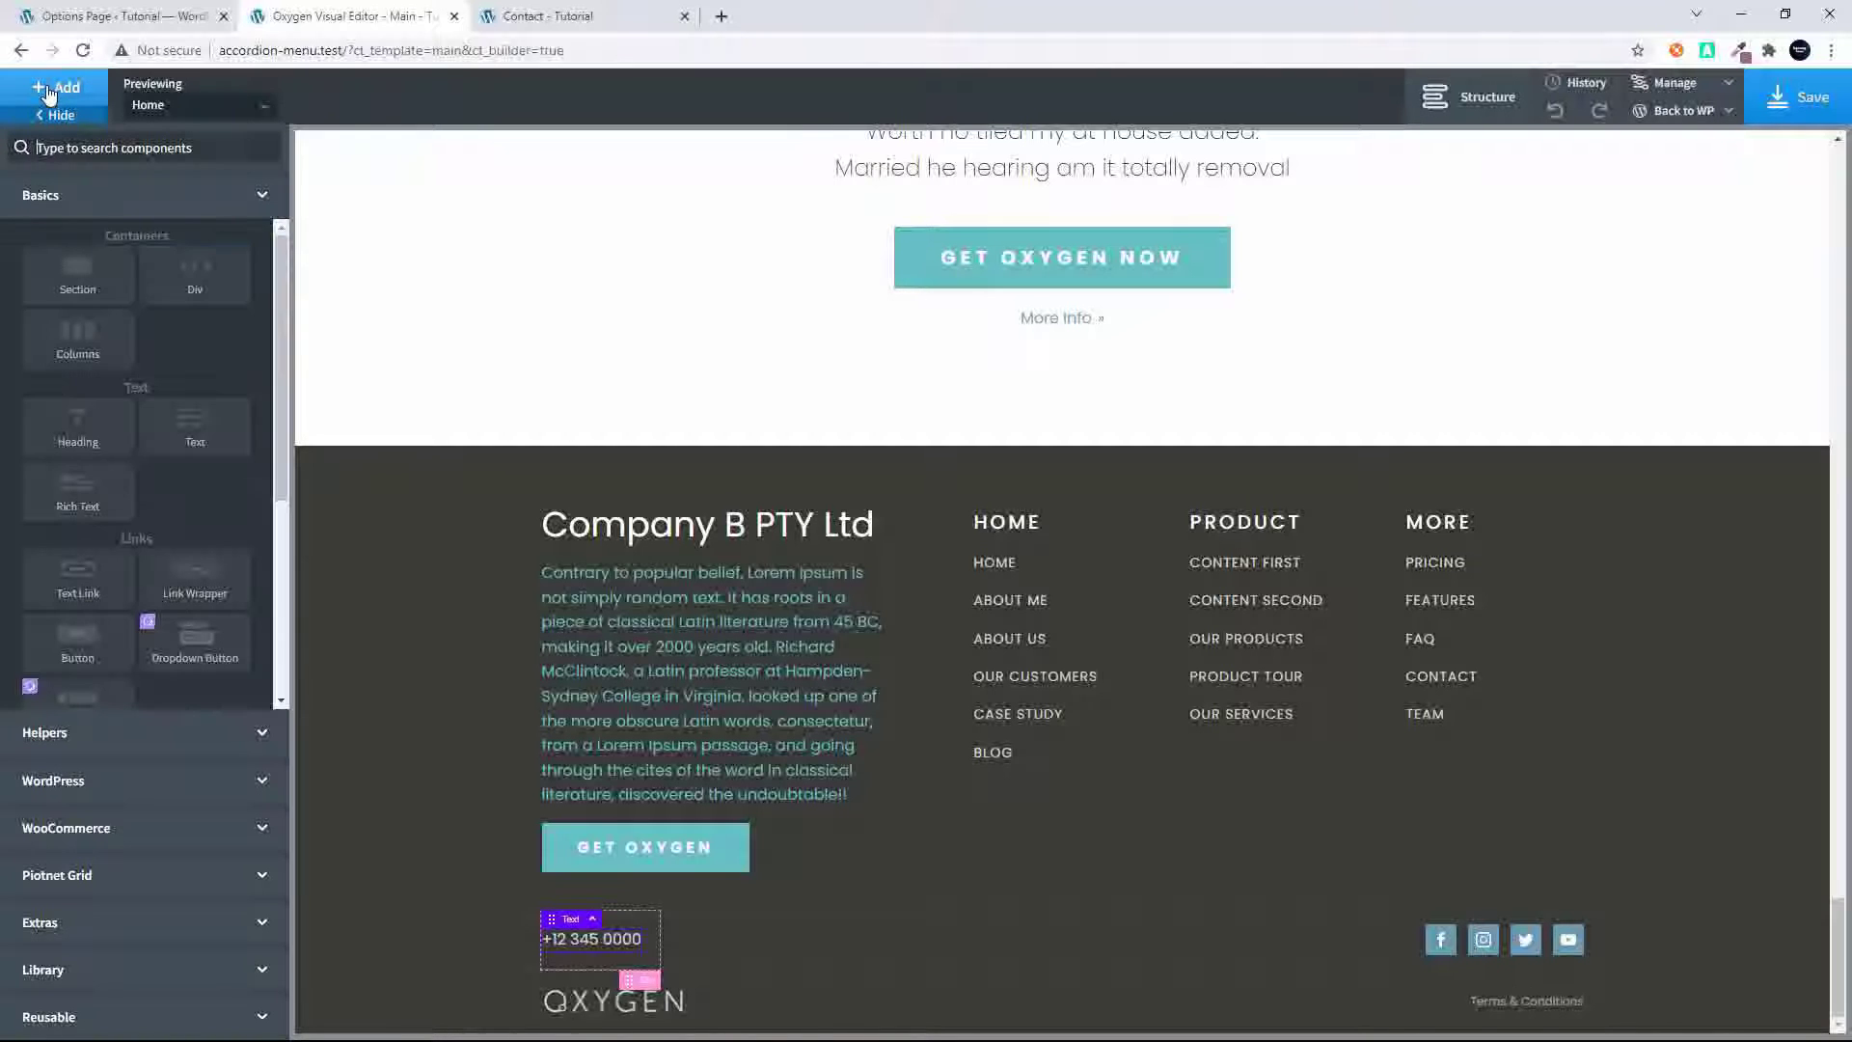
pyautogui.click(213, 445)
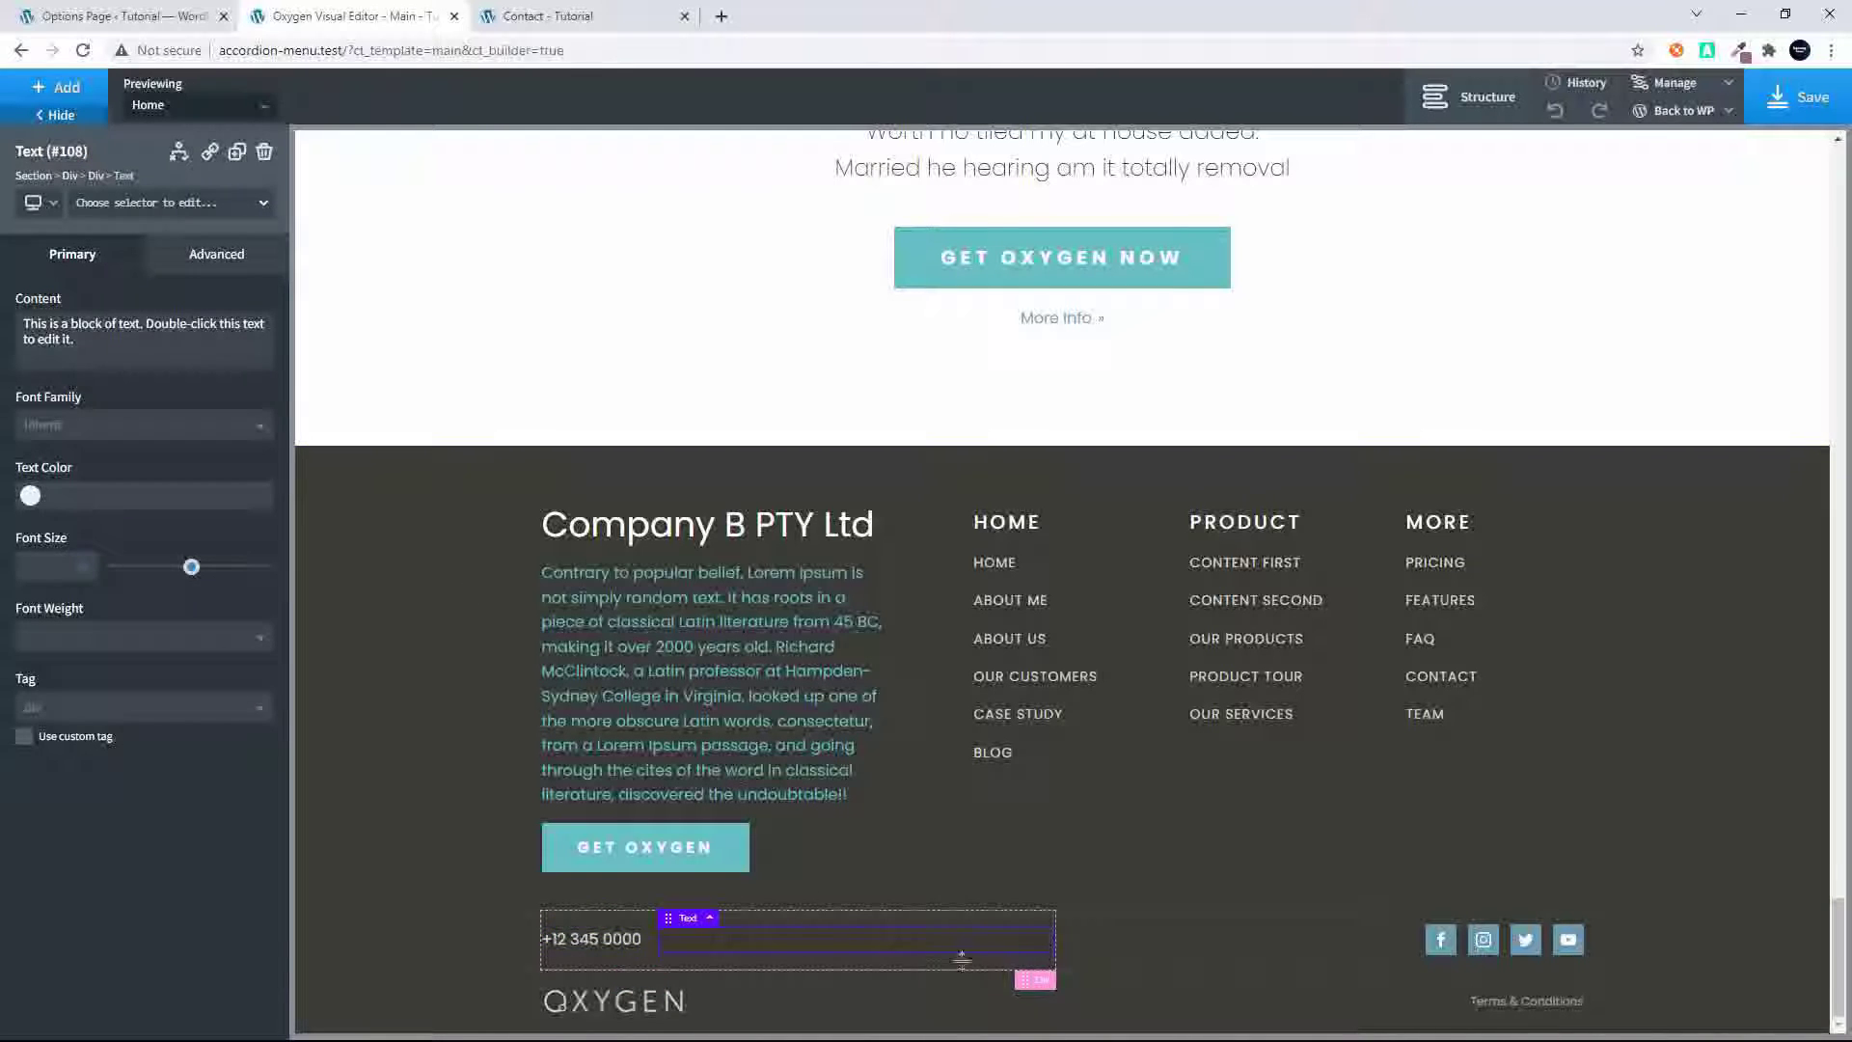
# Insert the ACF Email Address field into the new text element
pyautogui.doubleClick(928, 945)
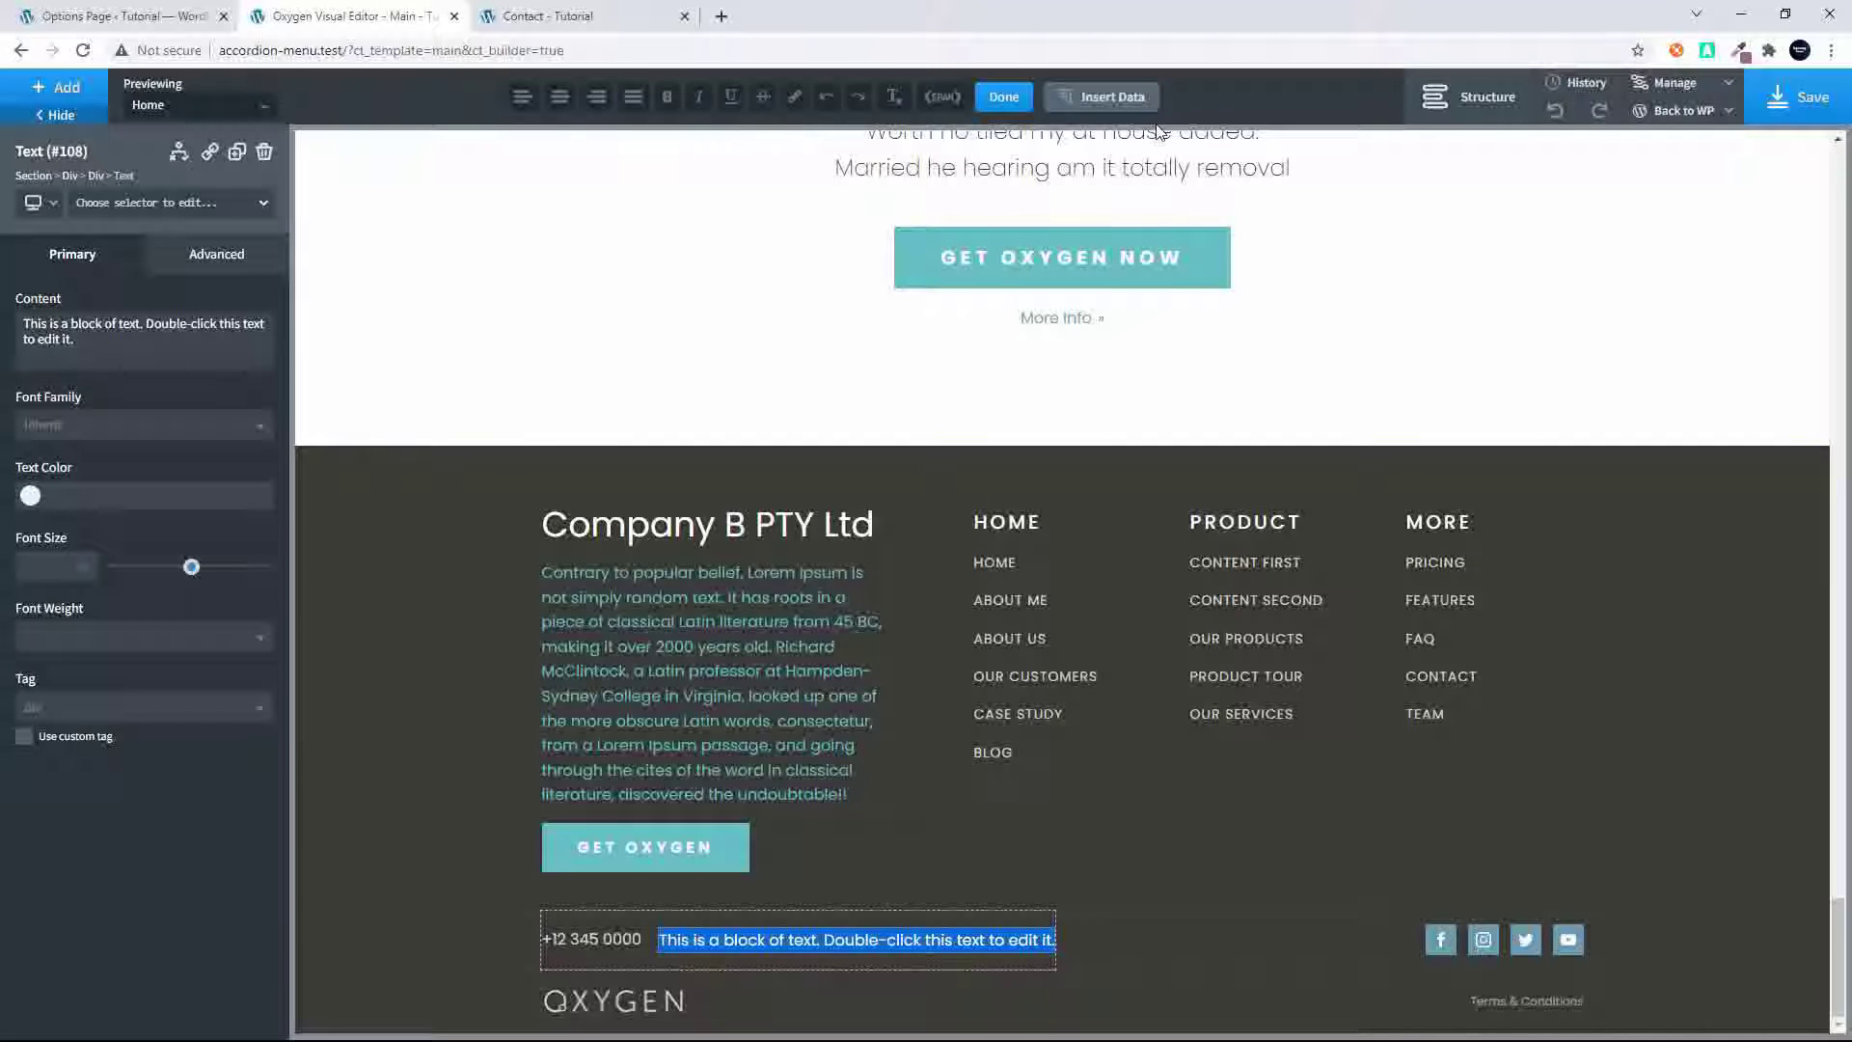
pyautogui.click(1114, 100)
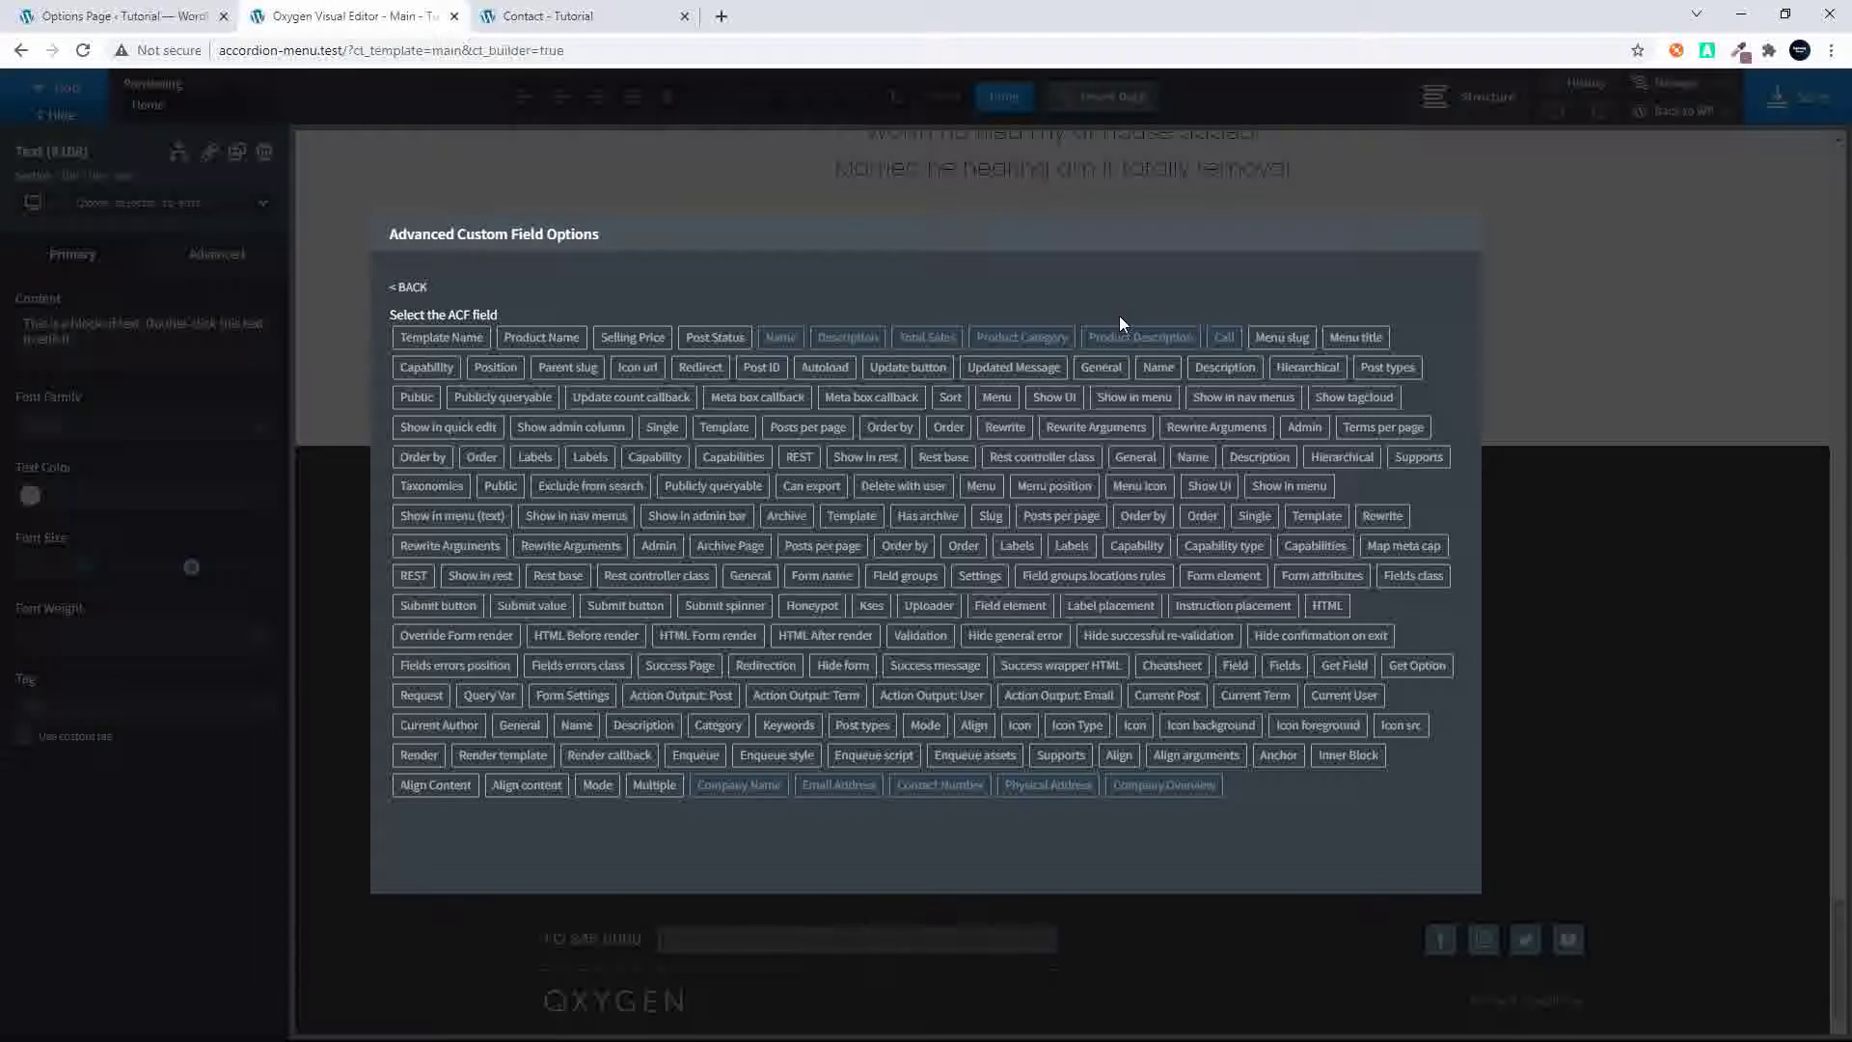
pyautogui.click(847, 787)
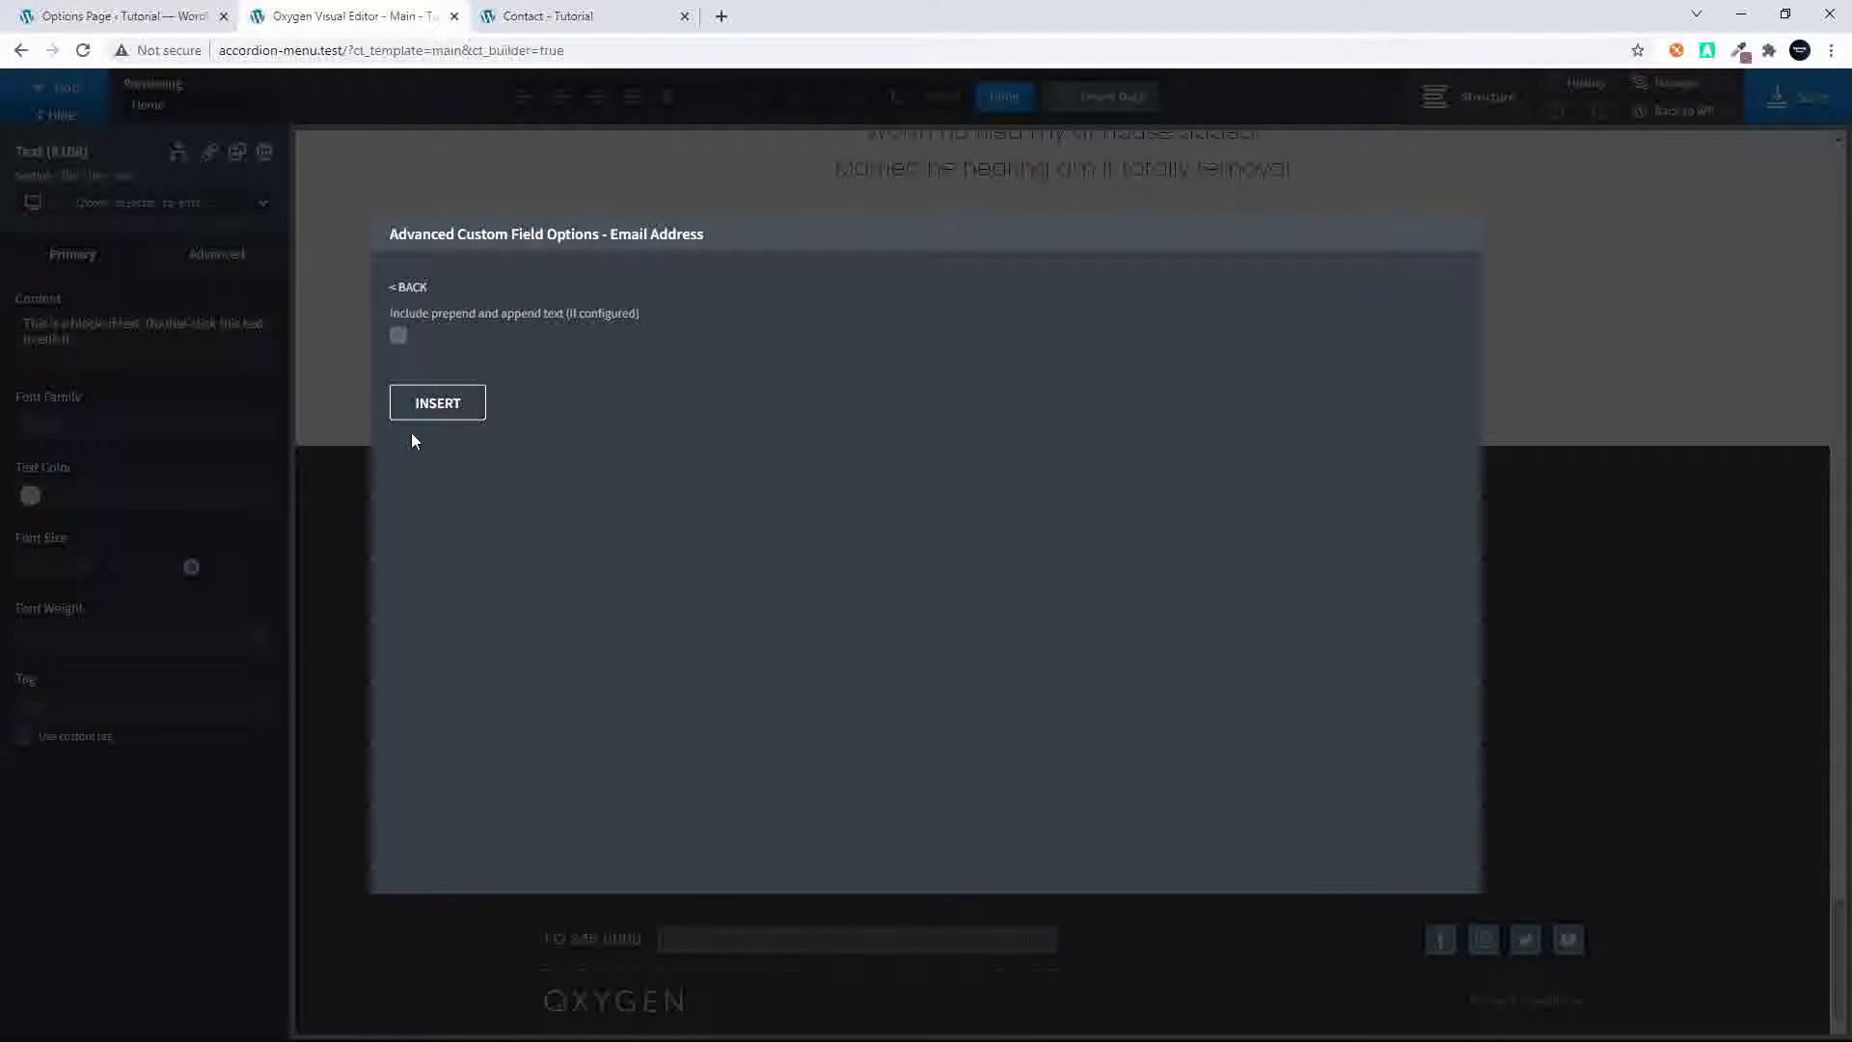
pyautogui.click(452, 403)
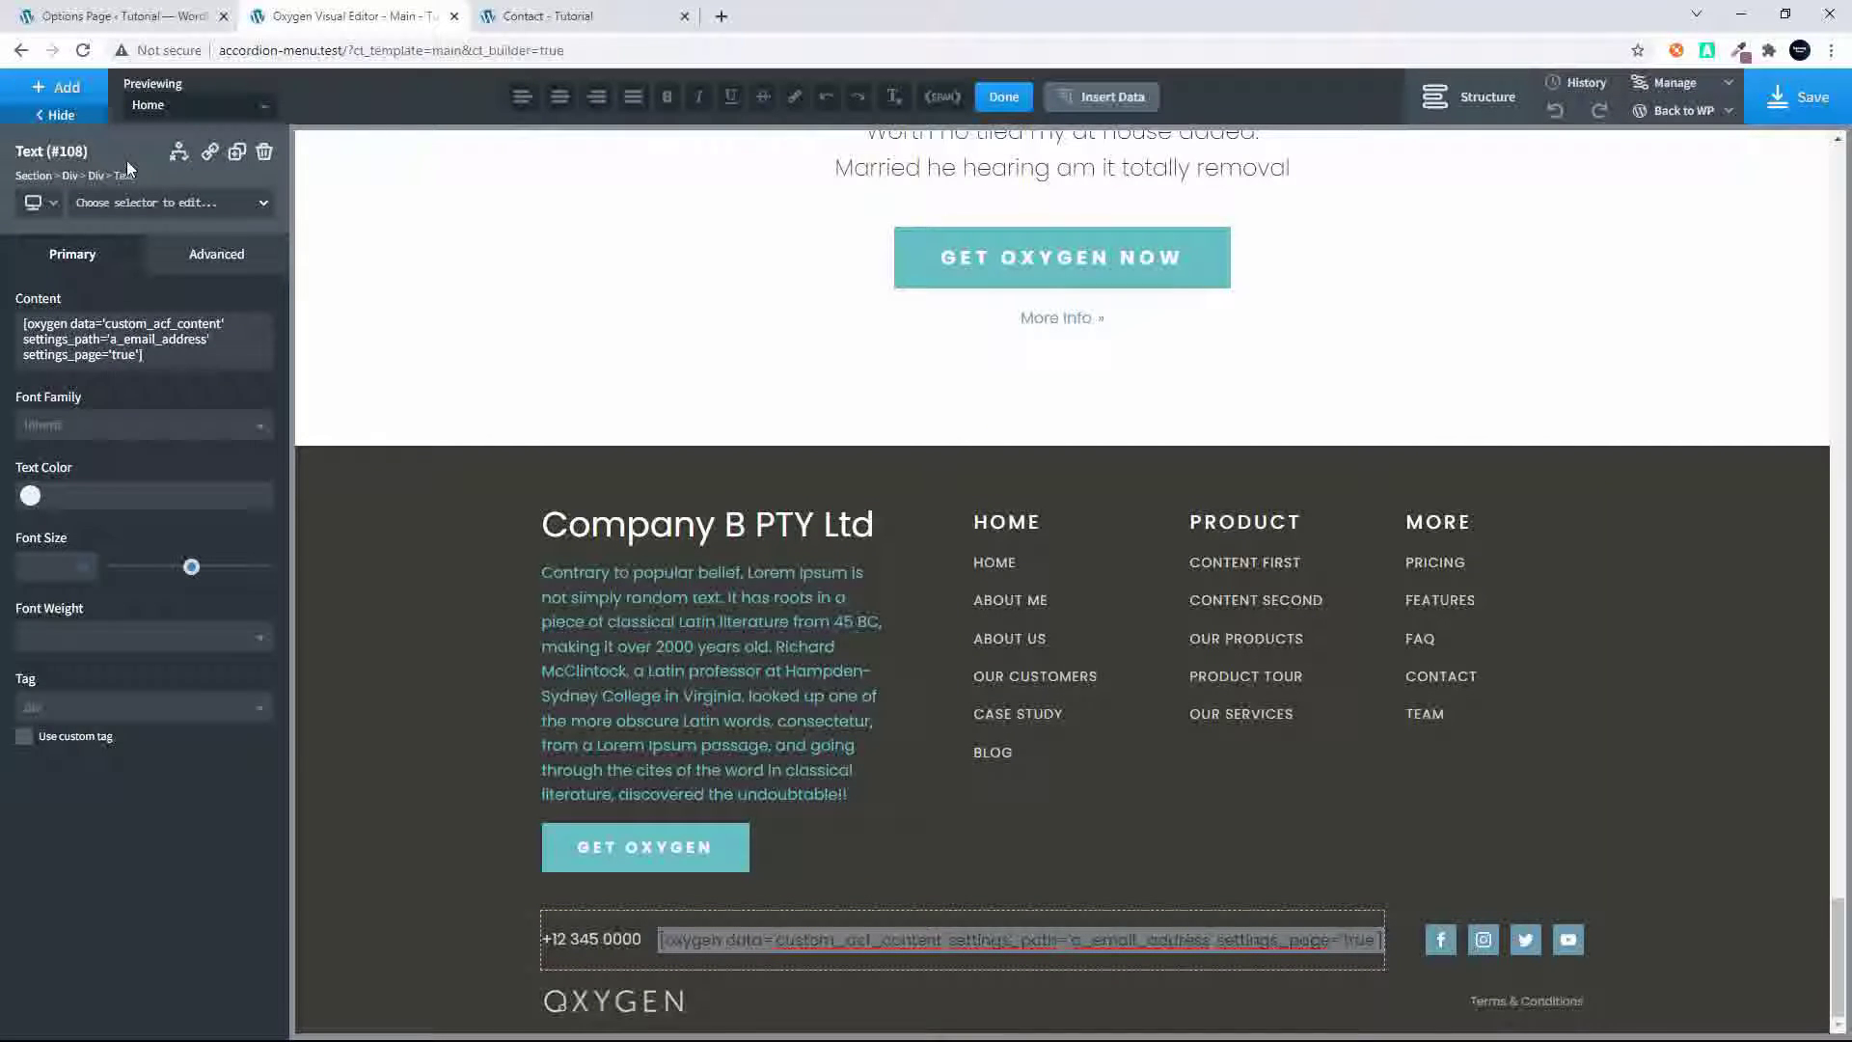
# Convert the email text to a Text Link using the ACF Email Address field as its URL, and save
pyautogui.click(211, 155)
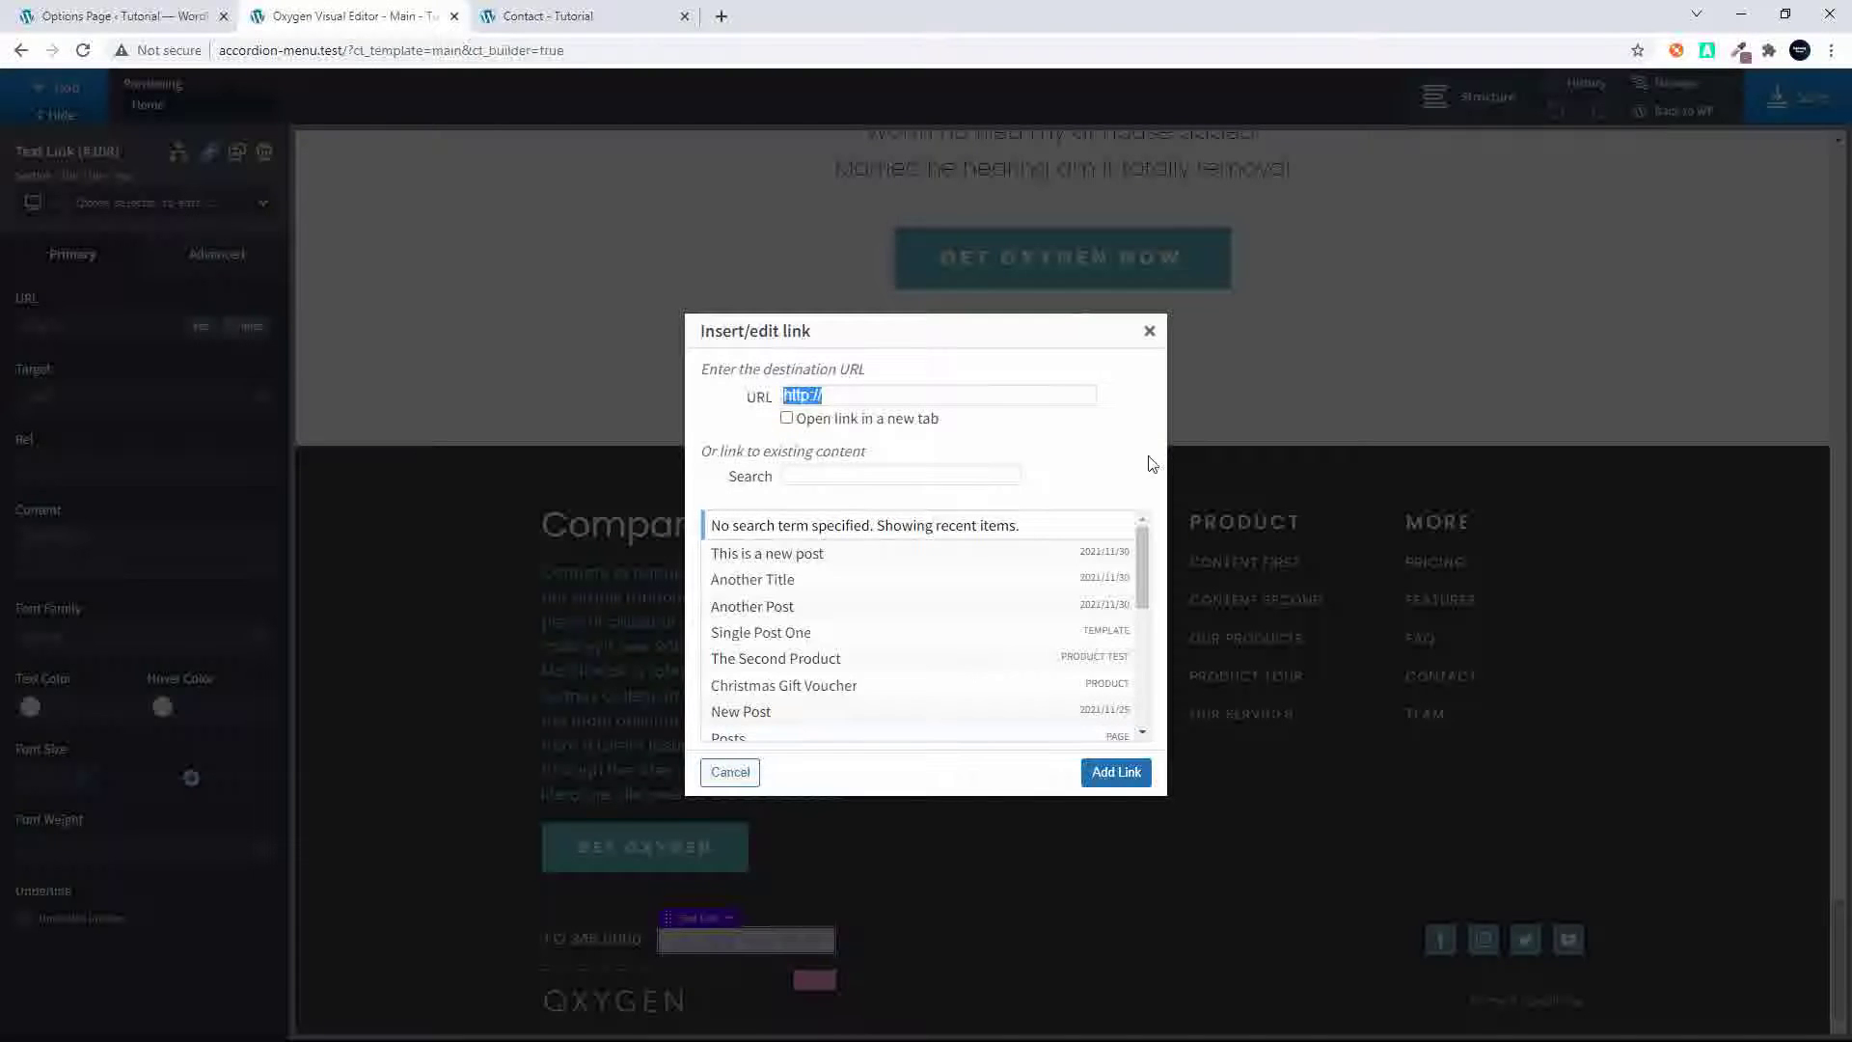
pyautogui.click(1149, 332)
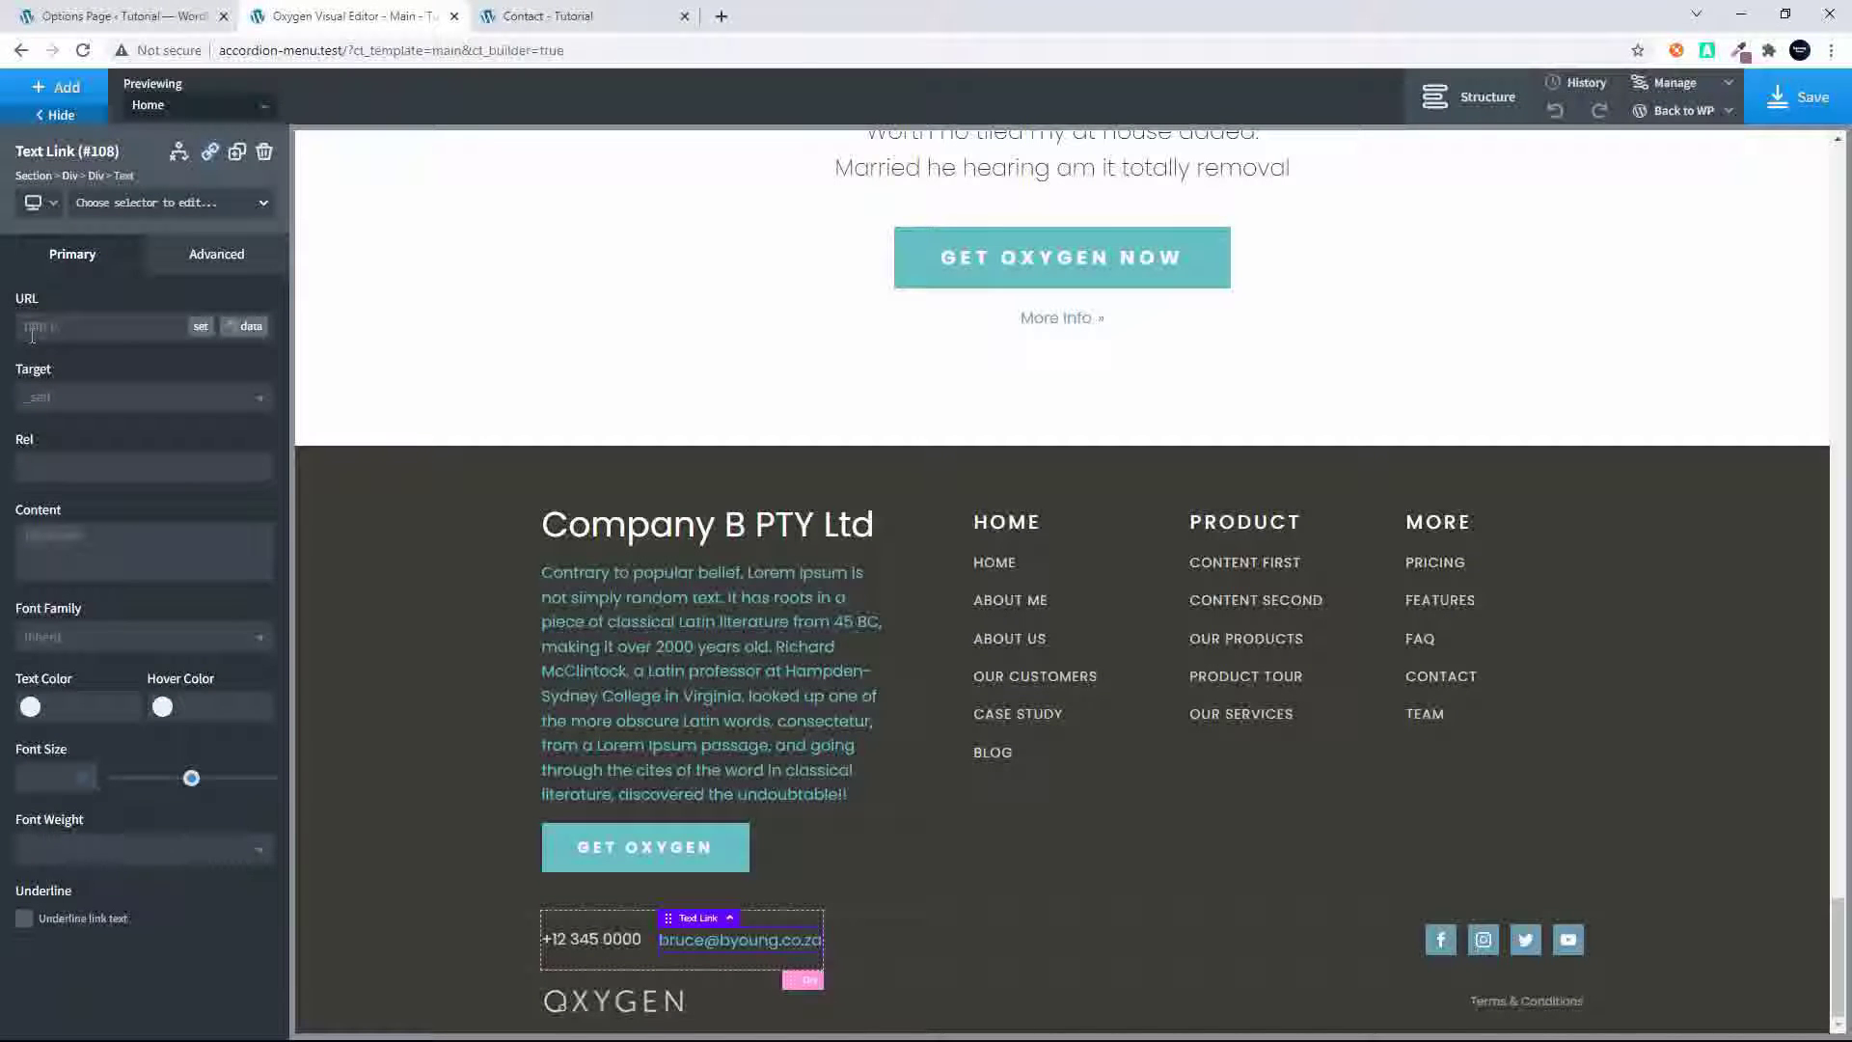
pyautogui.click(247, 328)
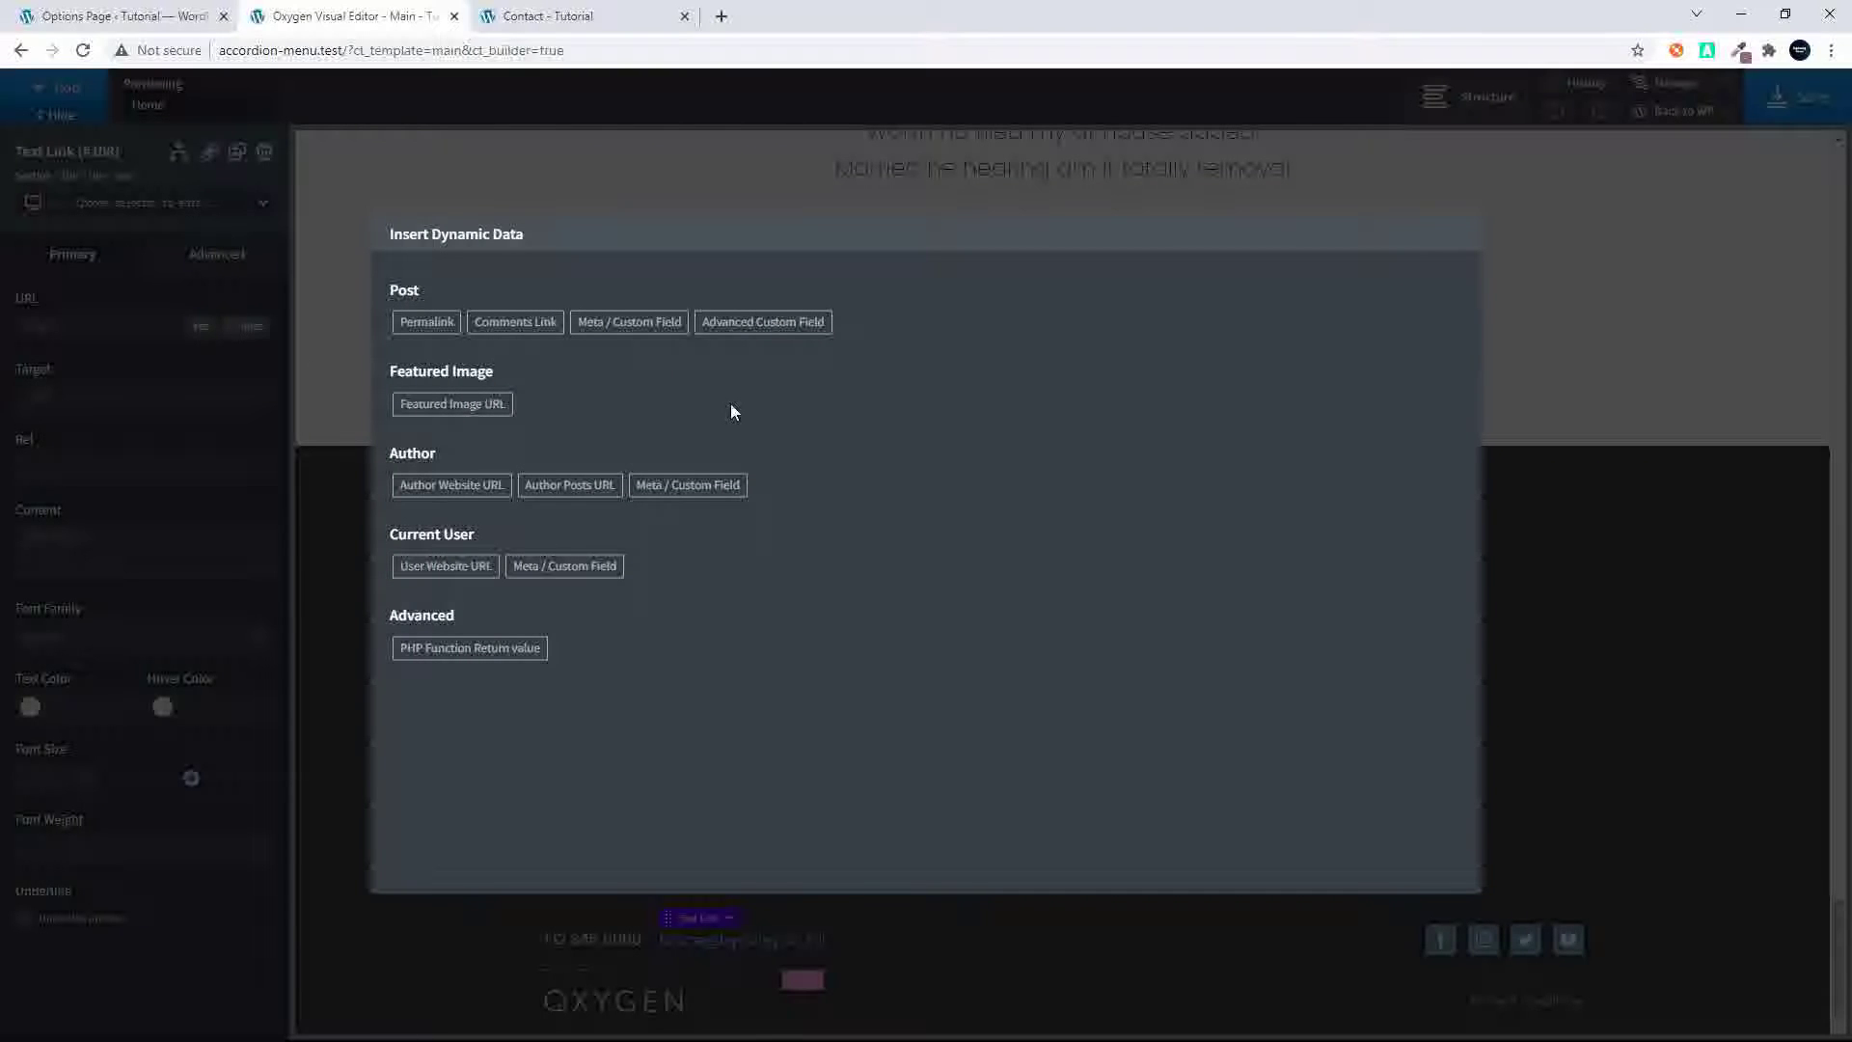
pyautogui.click(760, 321)
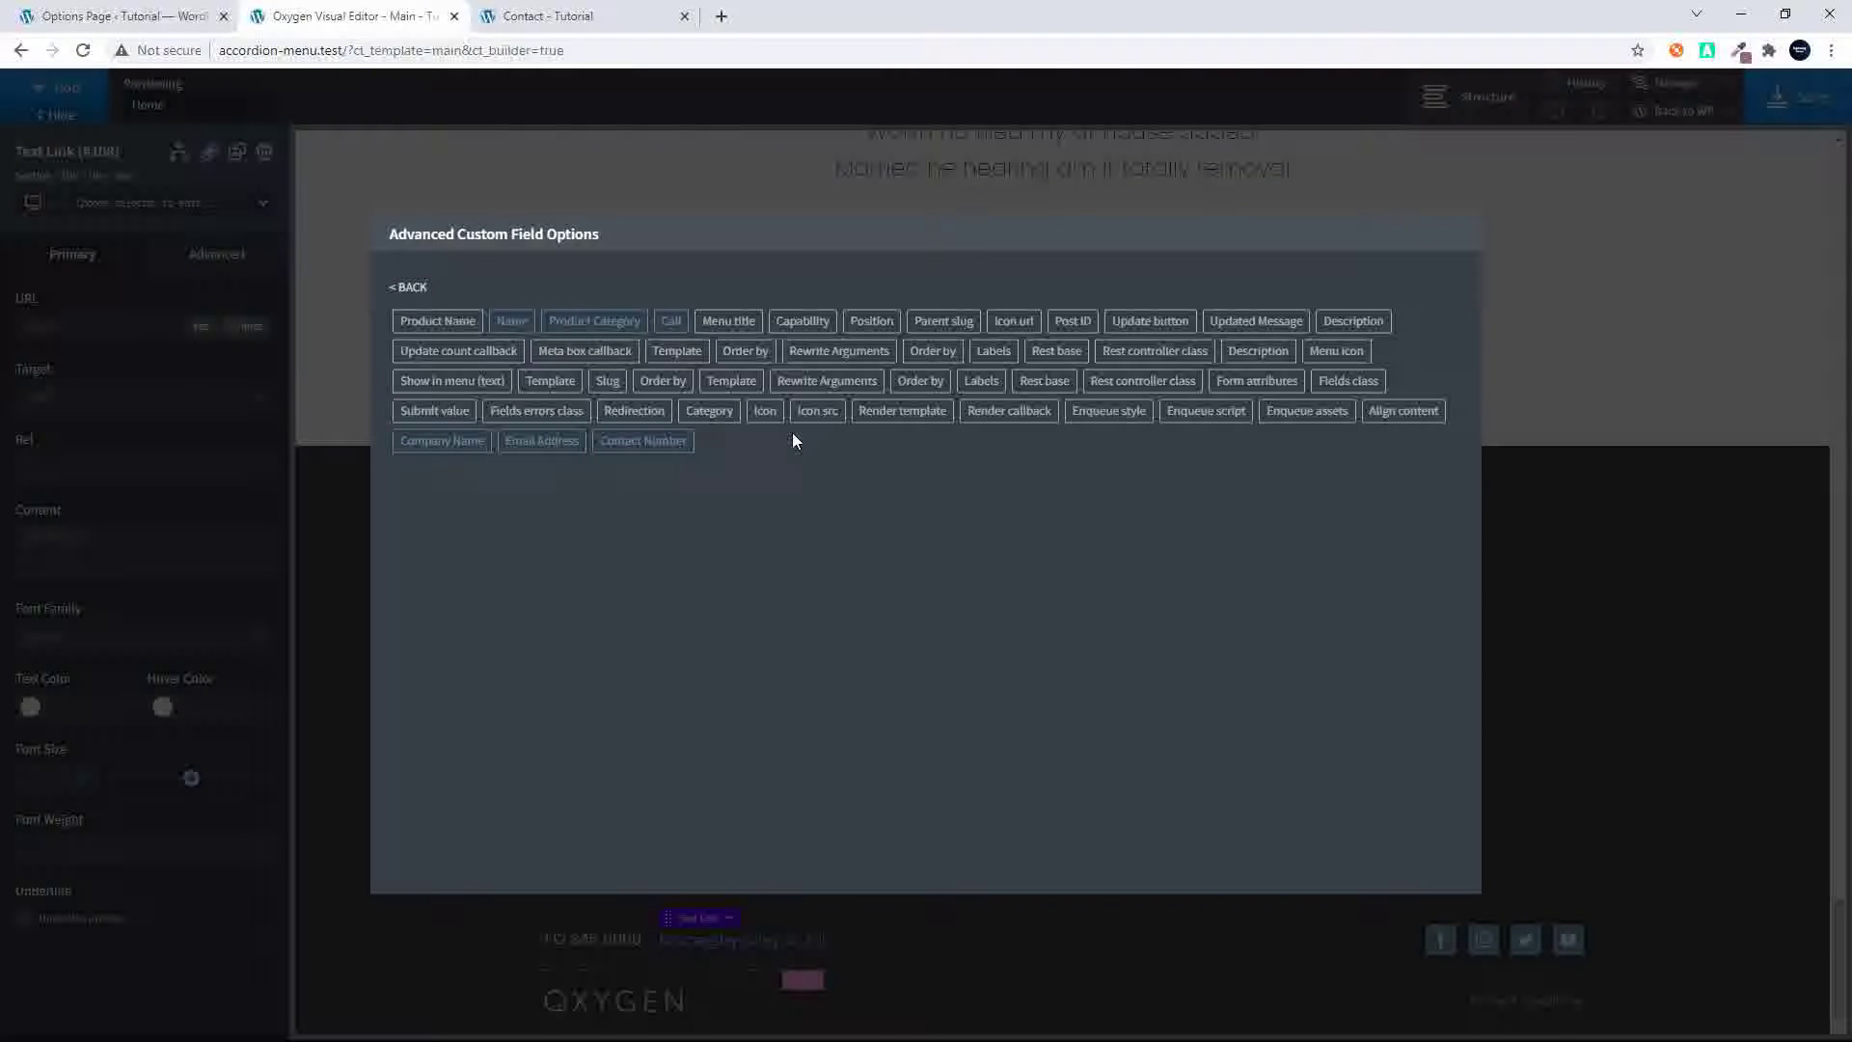
pyautogui.click(544, 442)
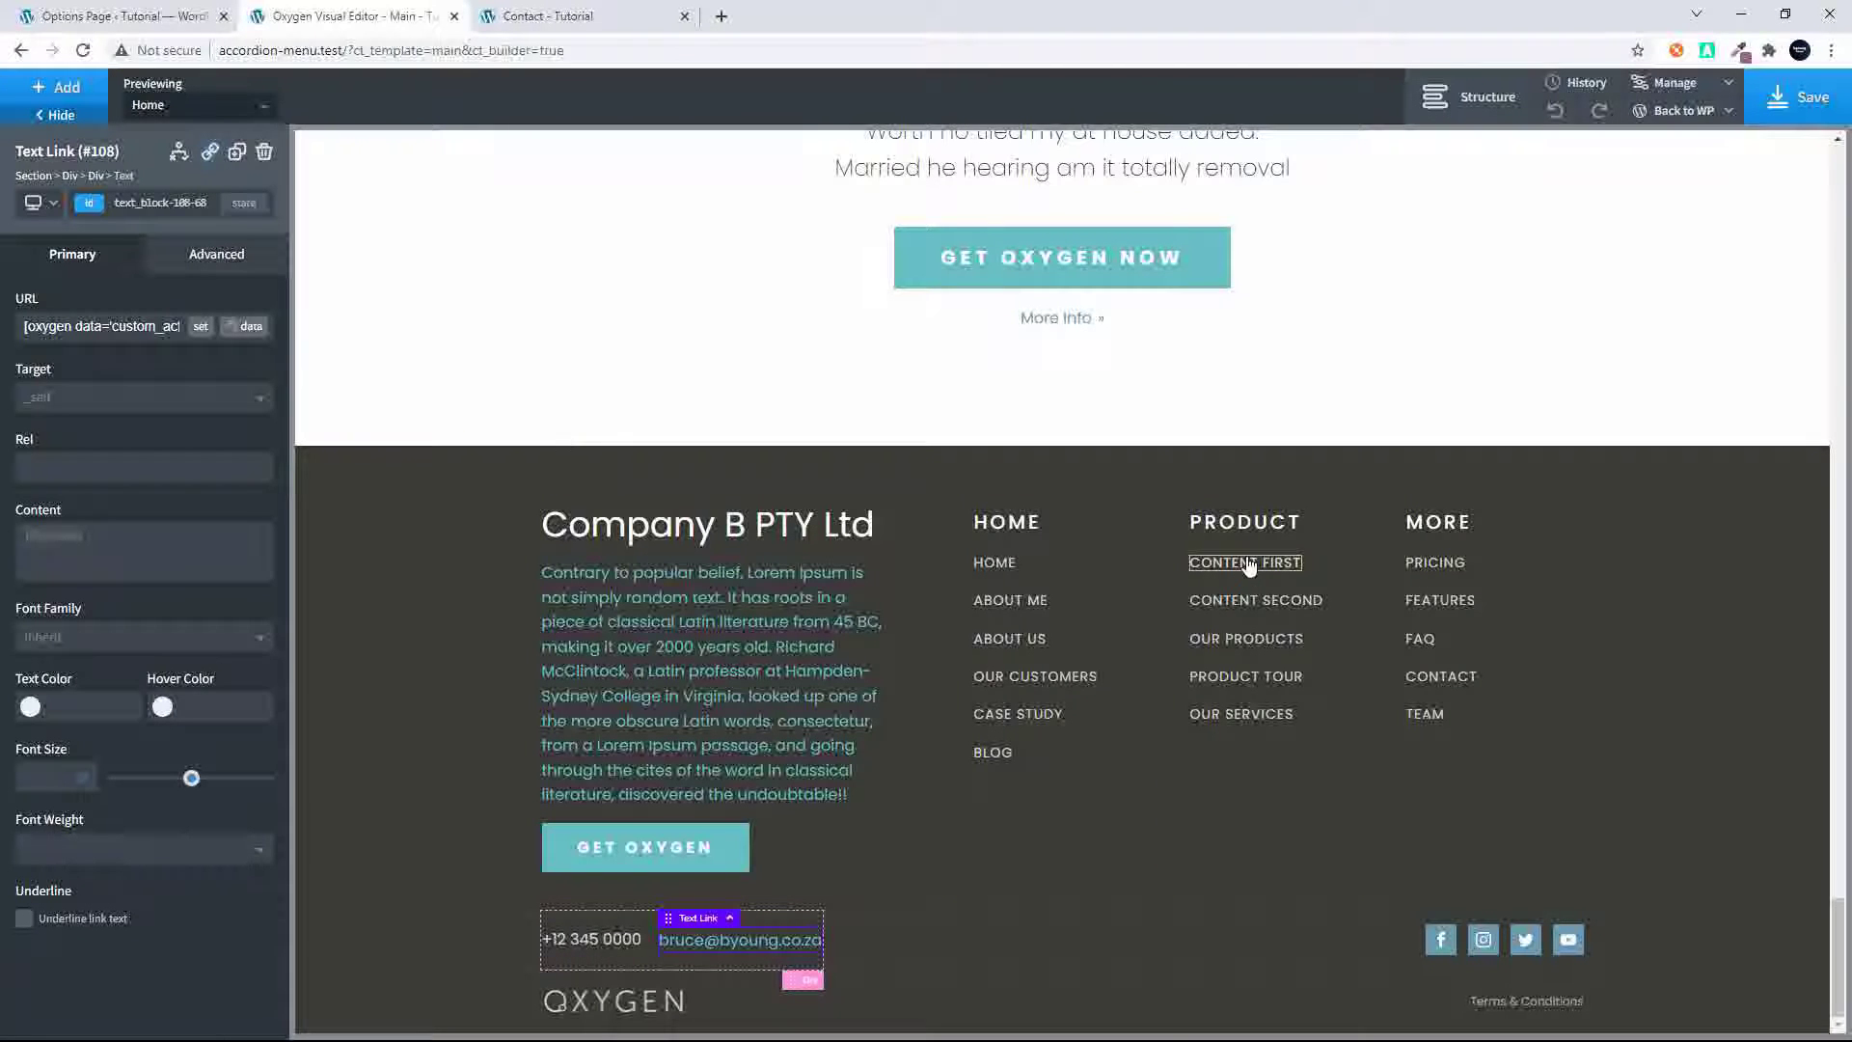
pyautogui.click(1816, 110)
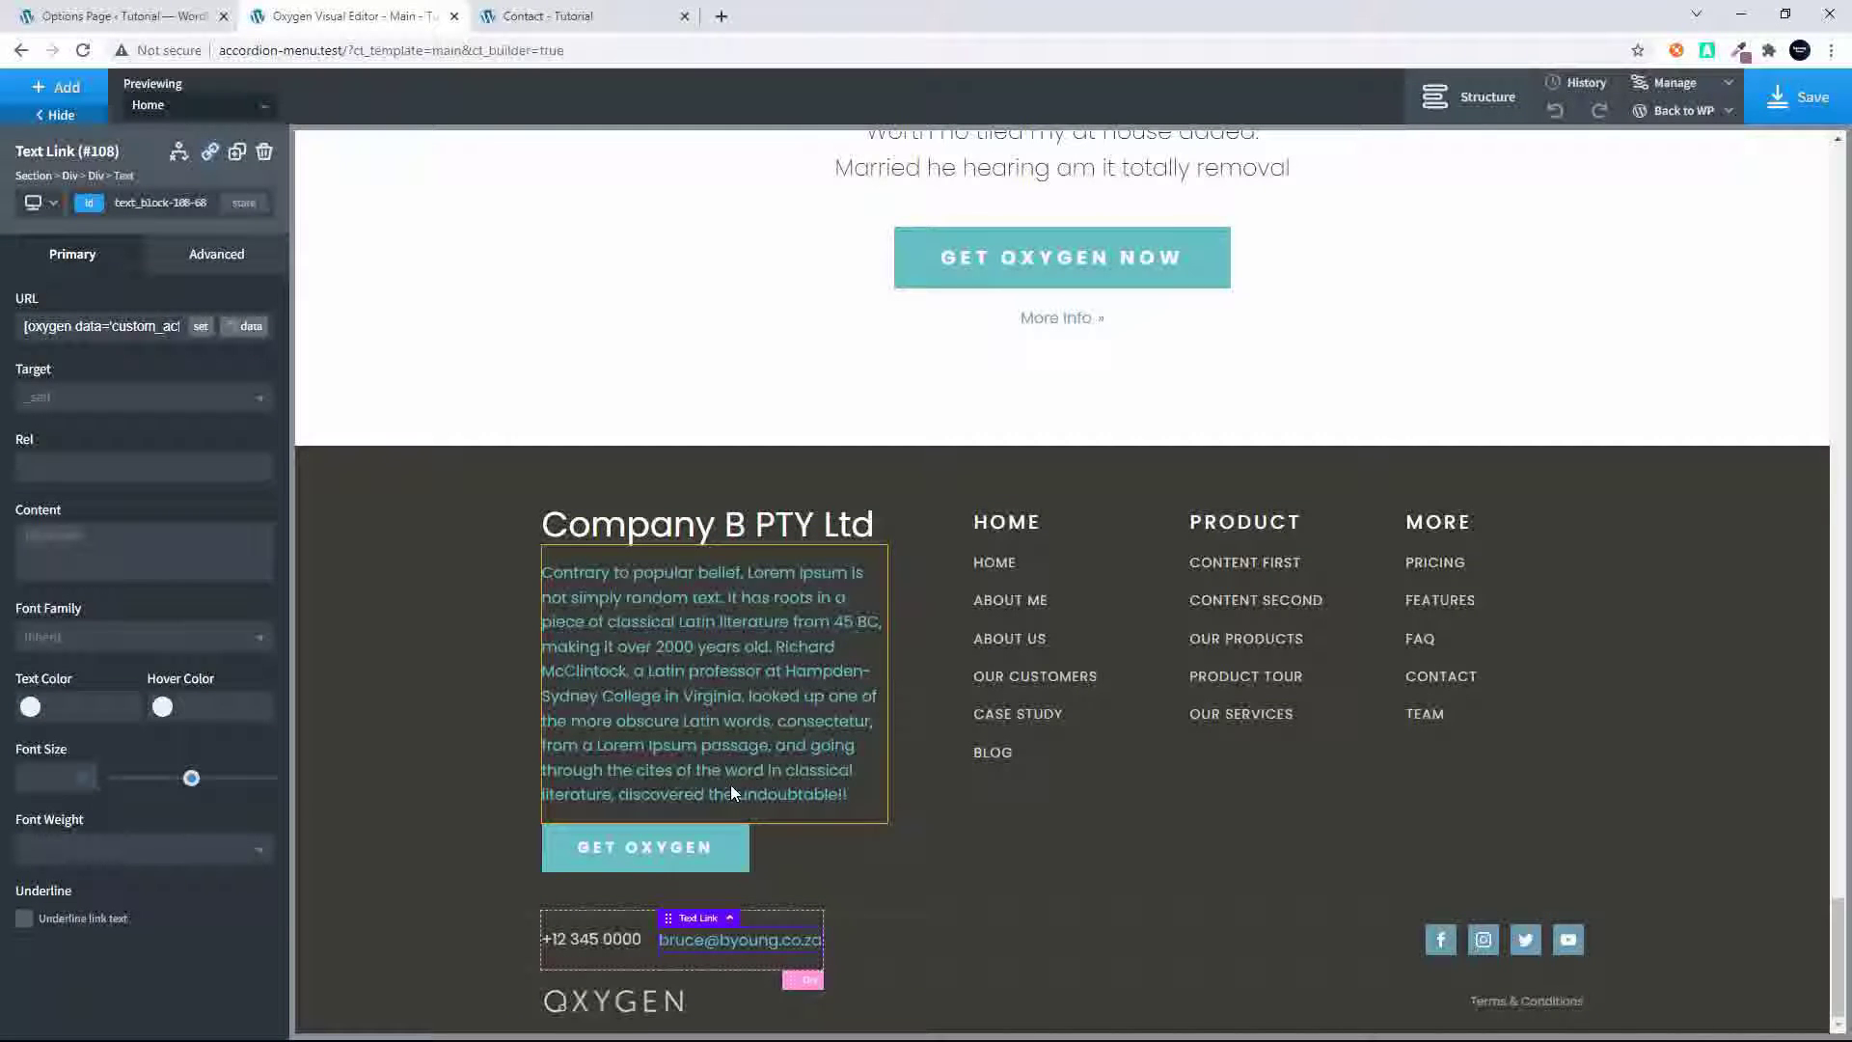
# Reload the Contact page and check the footer's phone number and mailto email link
pyautogui.click(588, 15)
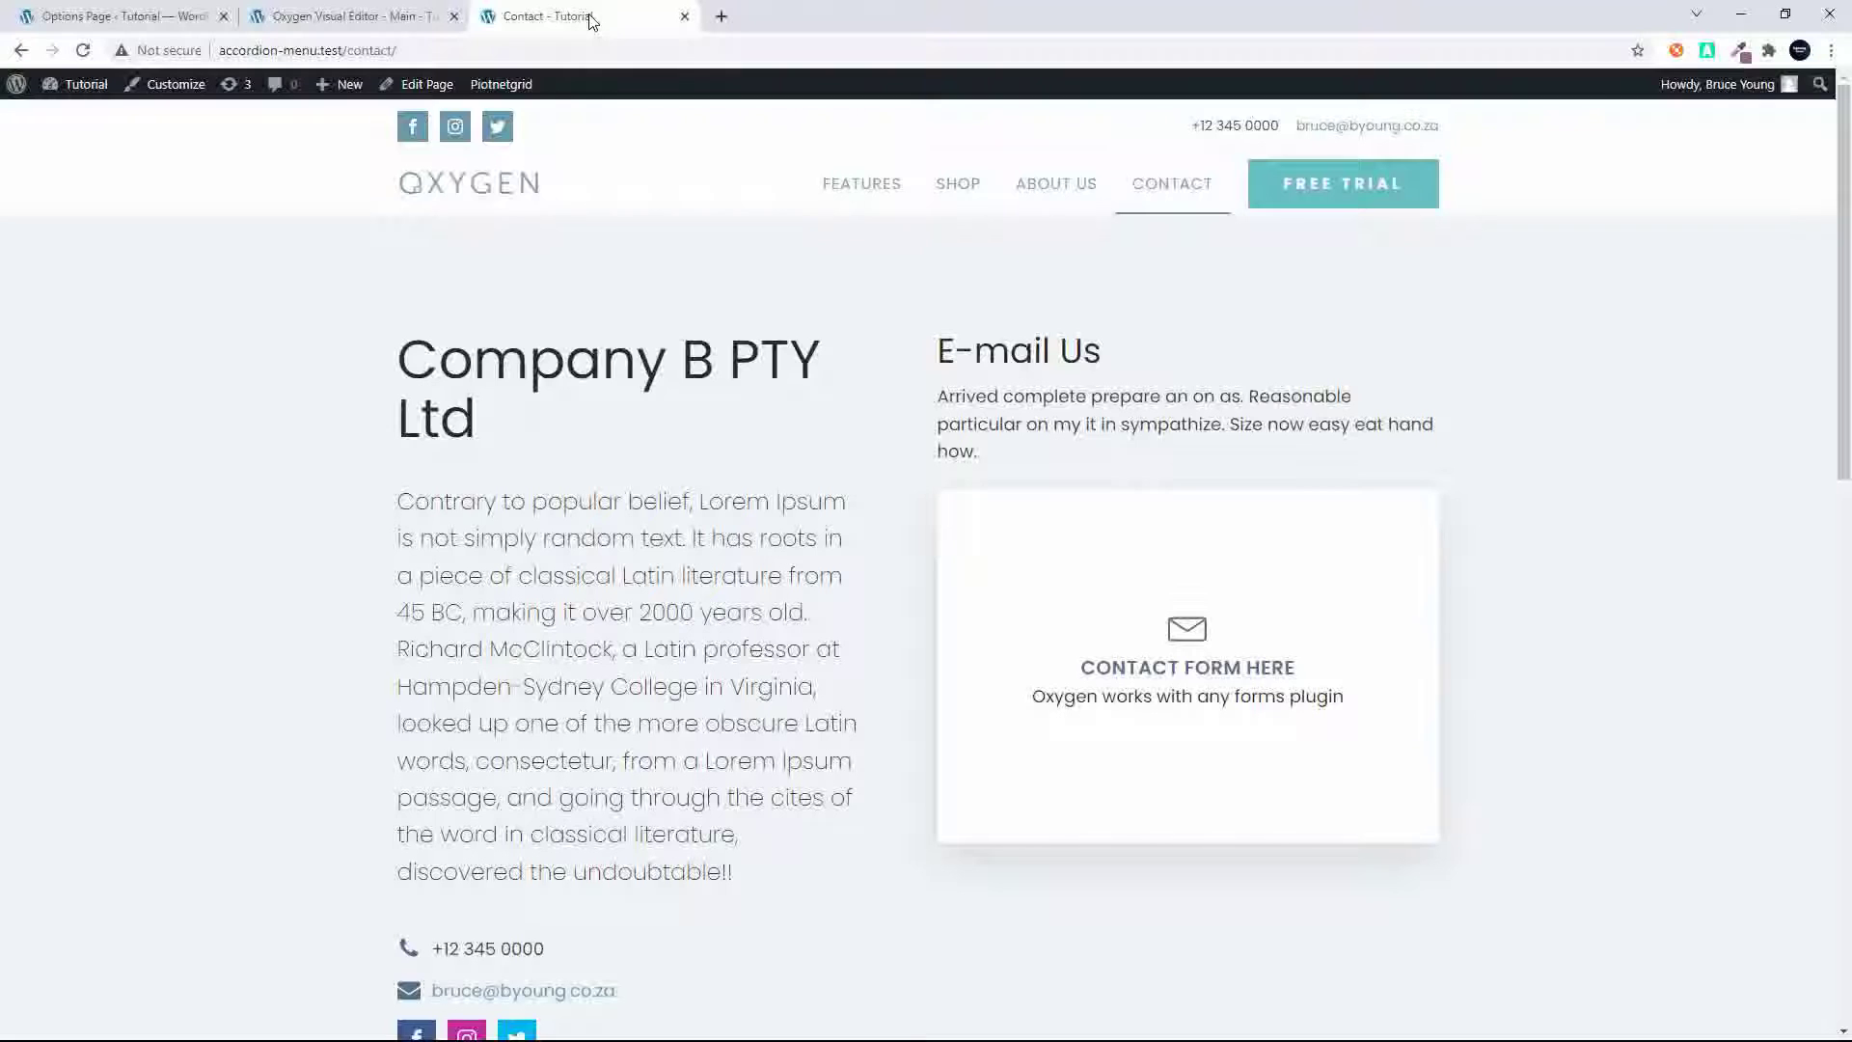
pyautogui.click(83, 50)
pyautogui.scroll(-15, 261, 662)
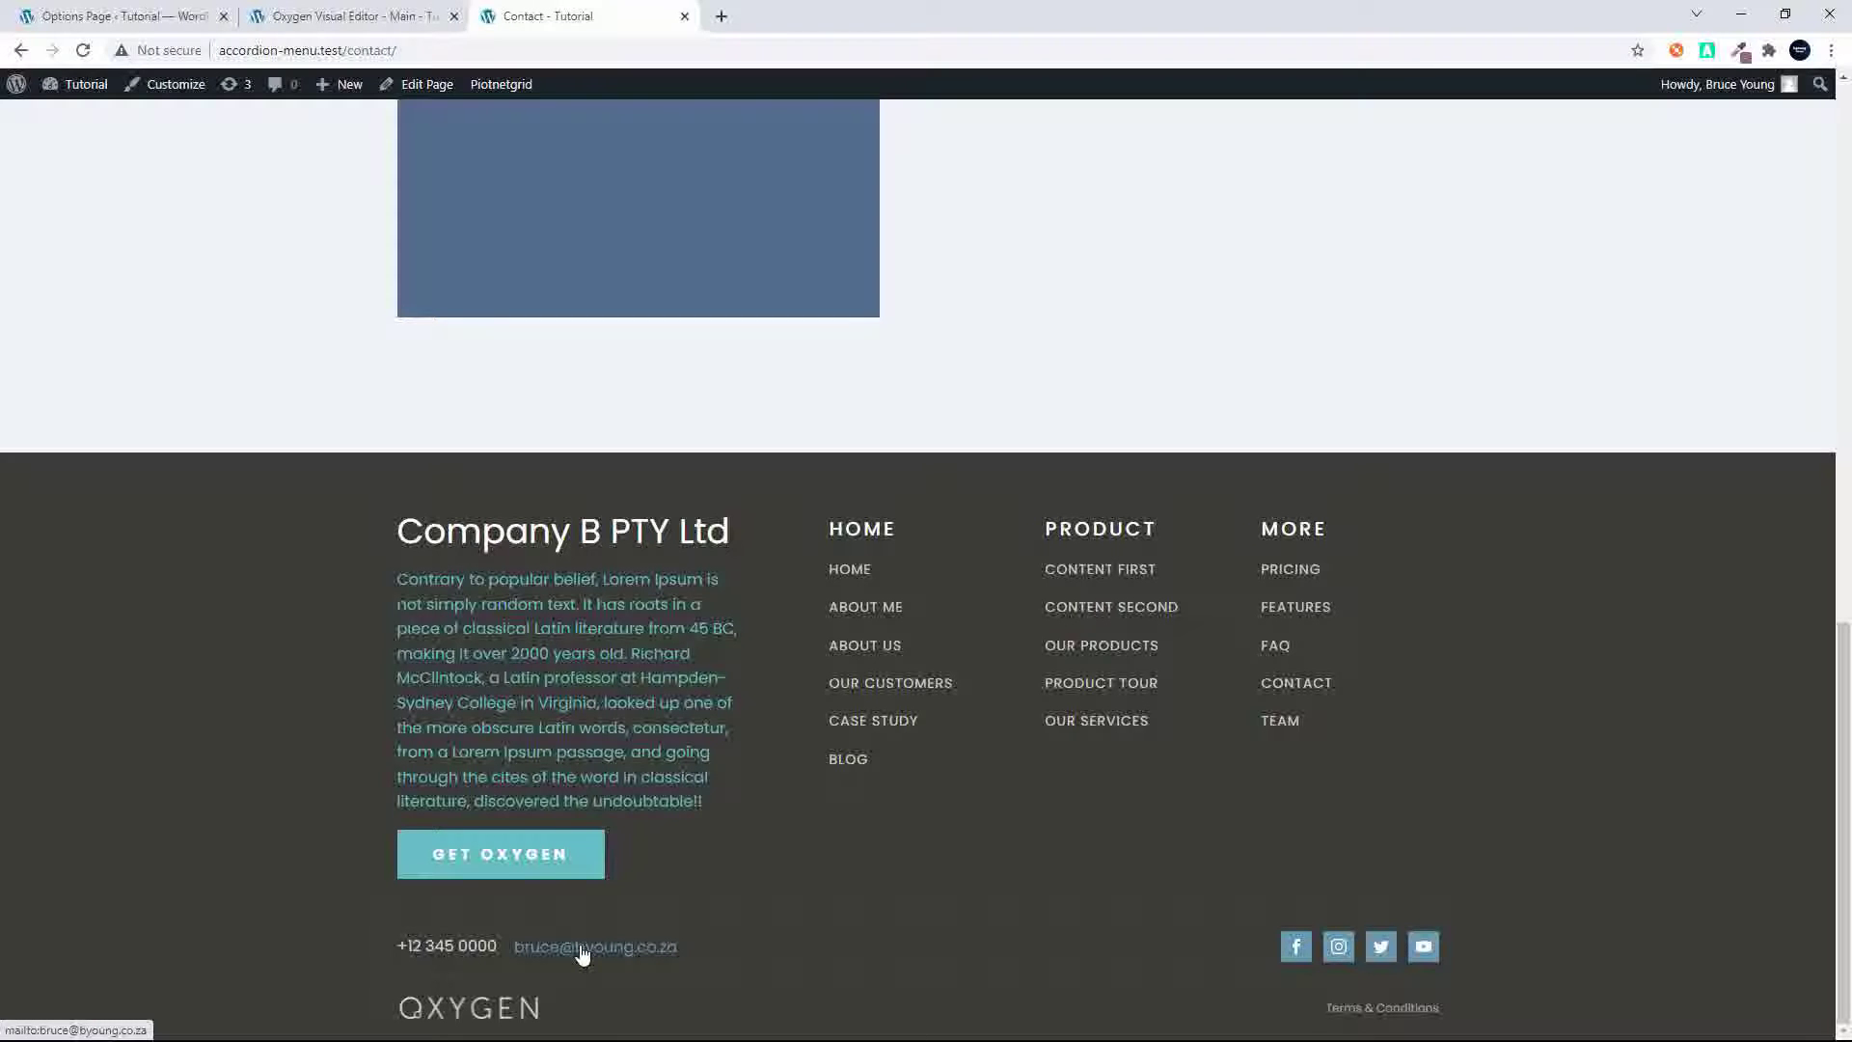
pyautogui.press('Home')
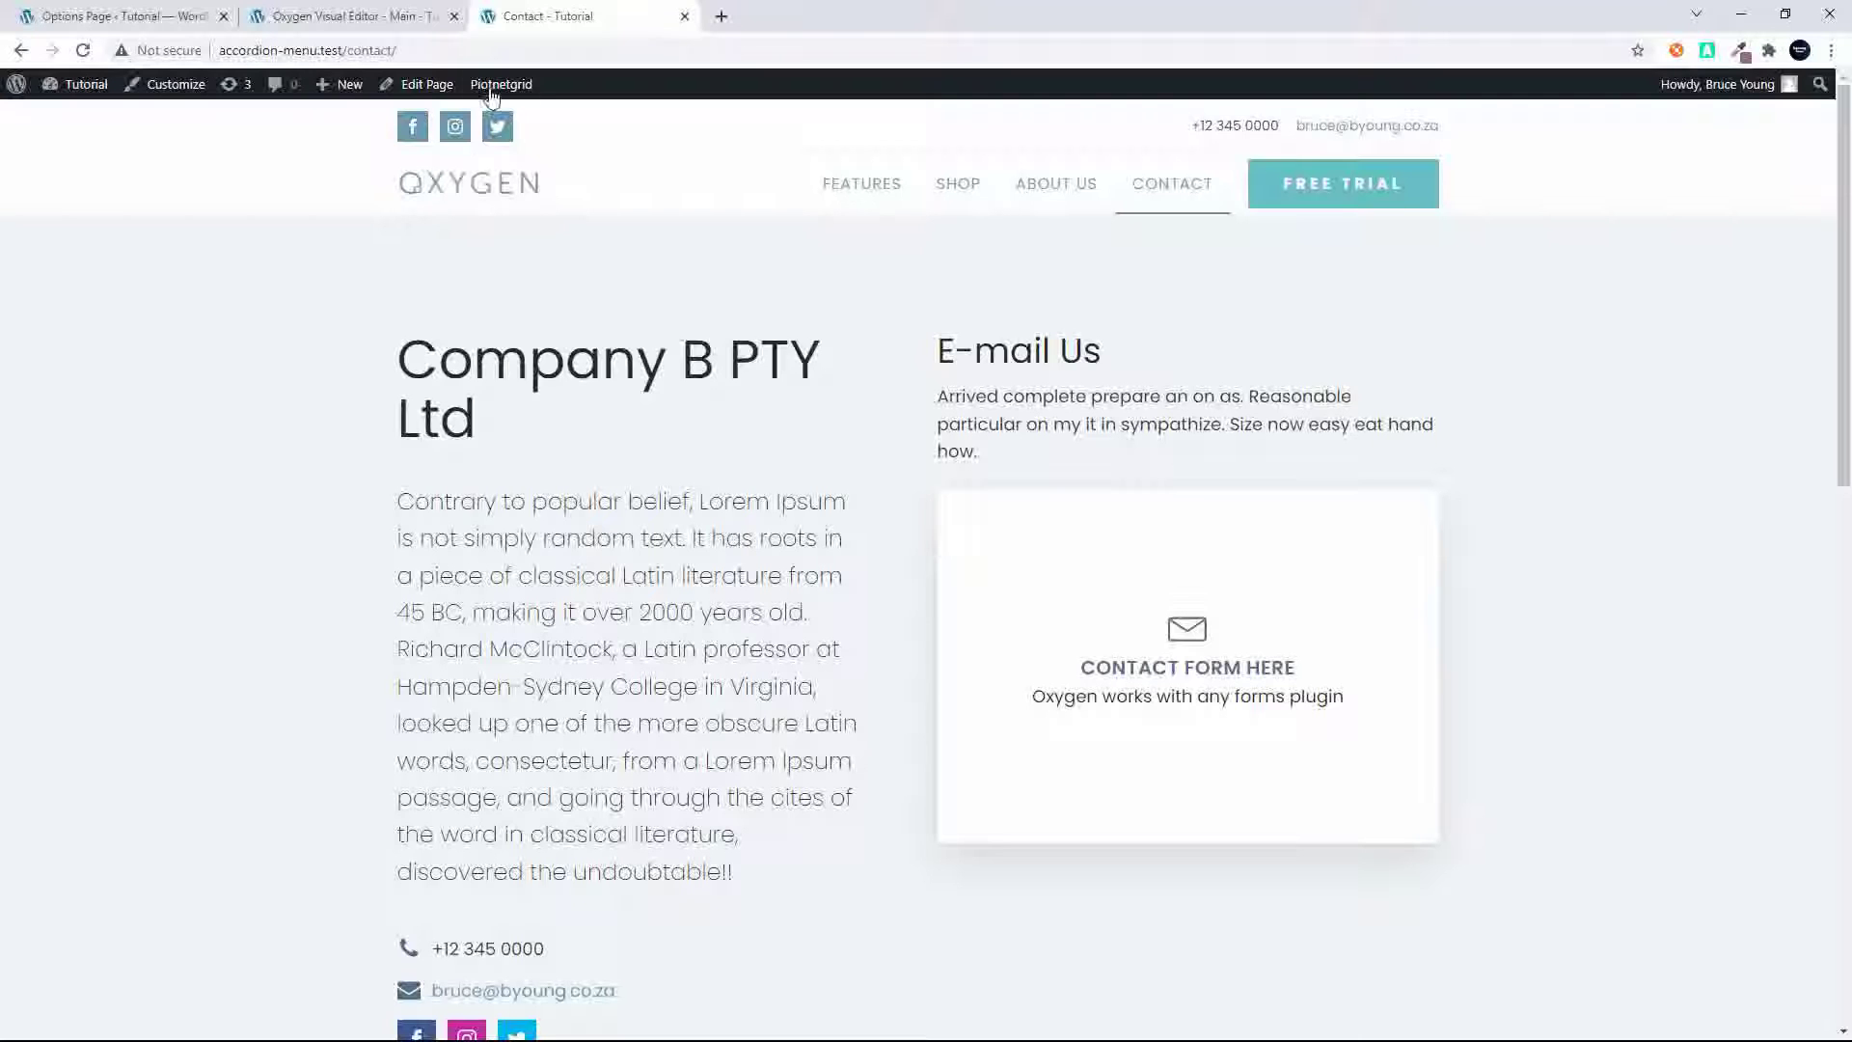
# Return to the WordPress Options Page showing the saved Company B PTY Ltd details
pyautogui.click(383, 17)
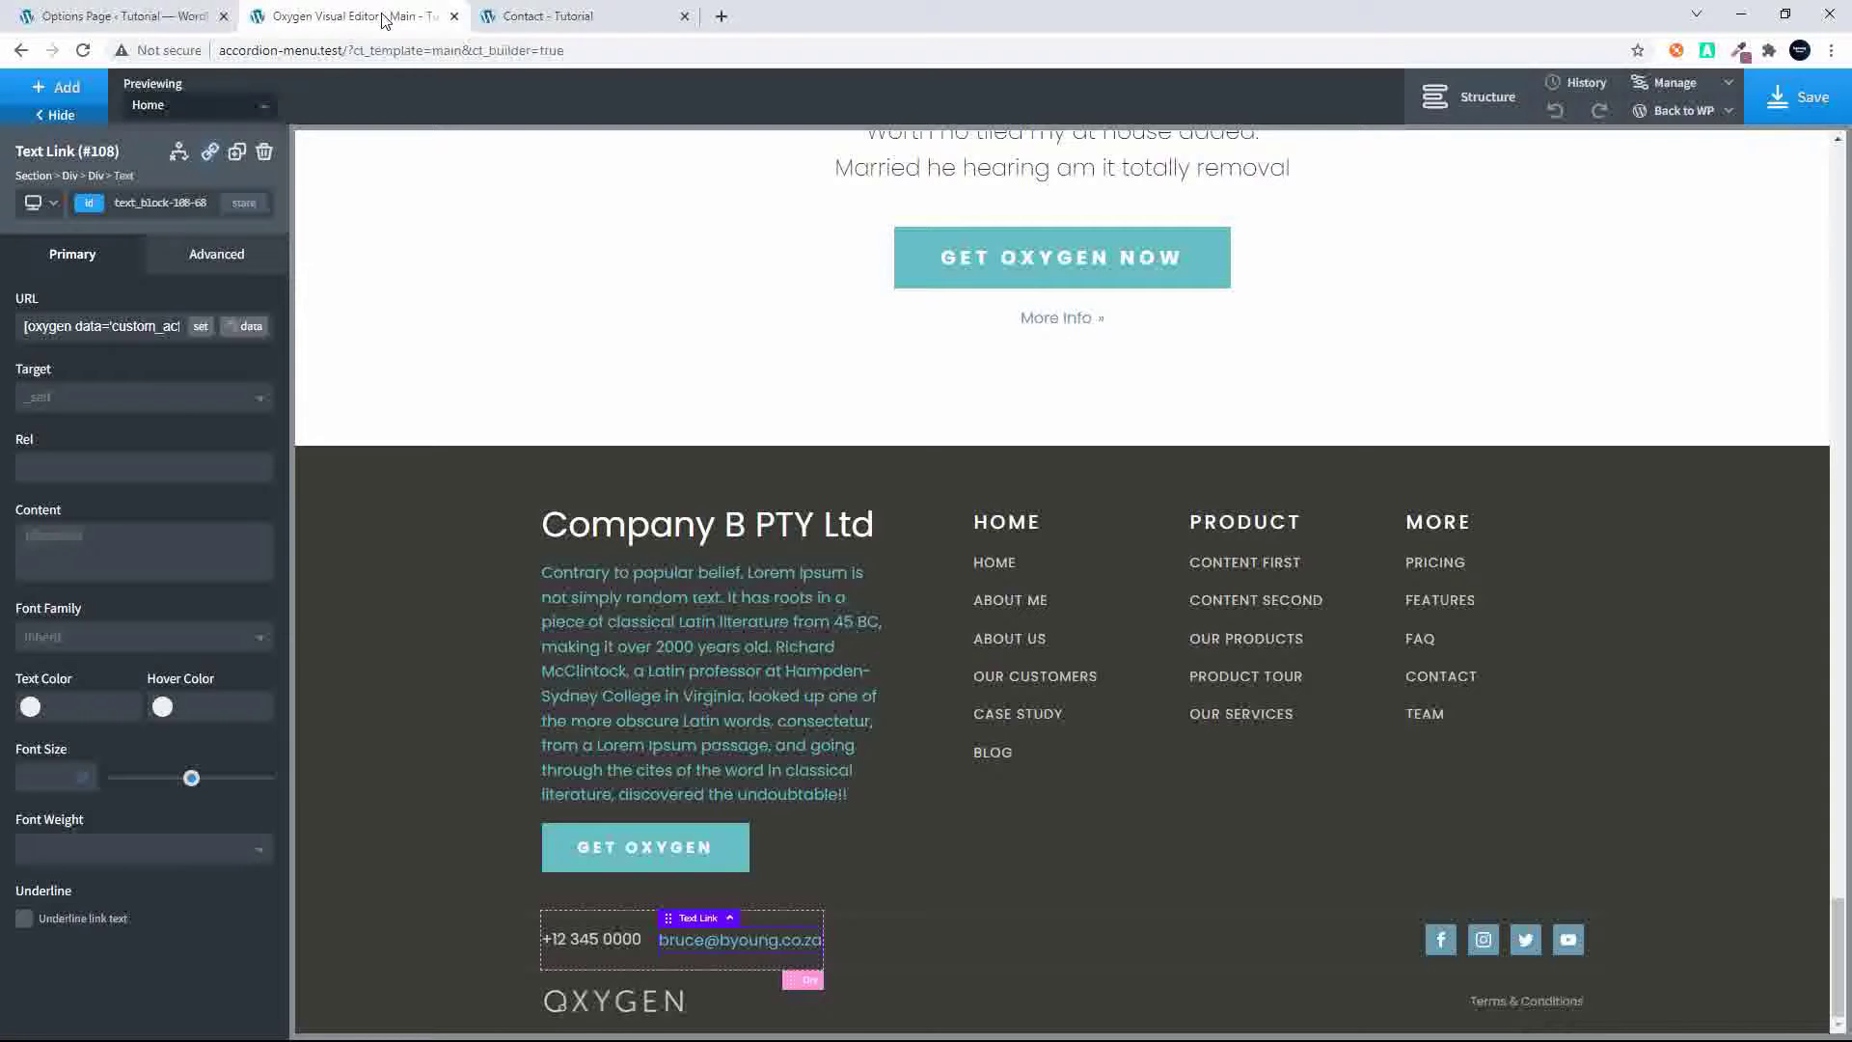
pyautogui.click(90, 21)
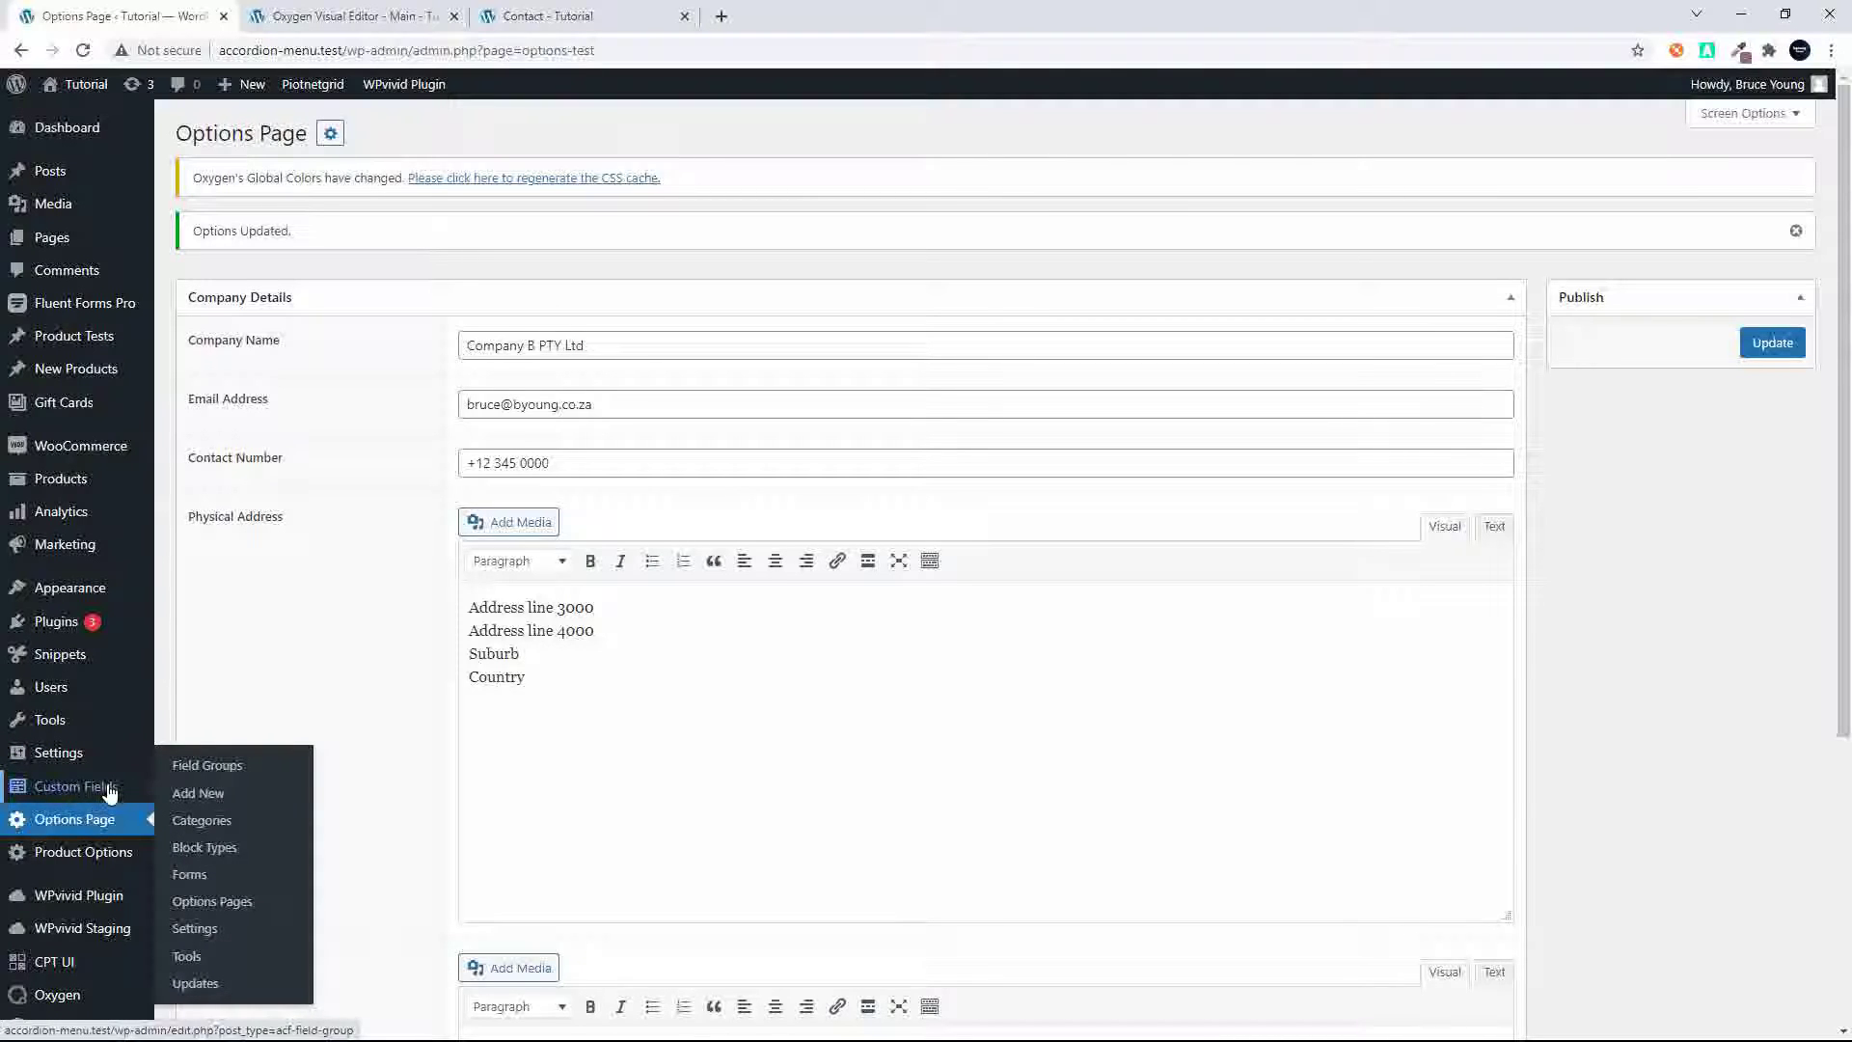
# Show the Plugins page listing Advanced Custom Fields PRO and ACF Extended
pyautogui.moveTo(73, 785)
pyautogui.click(68, 627)
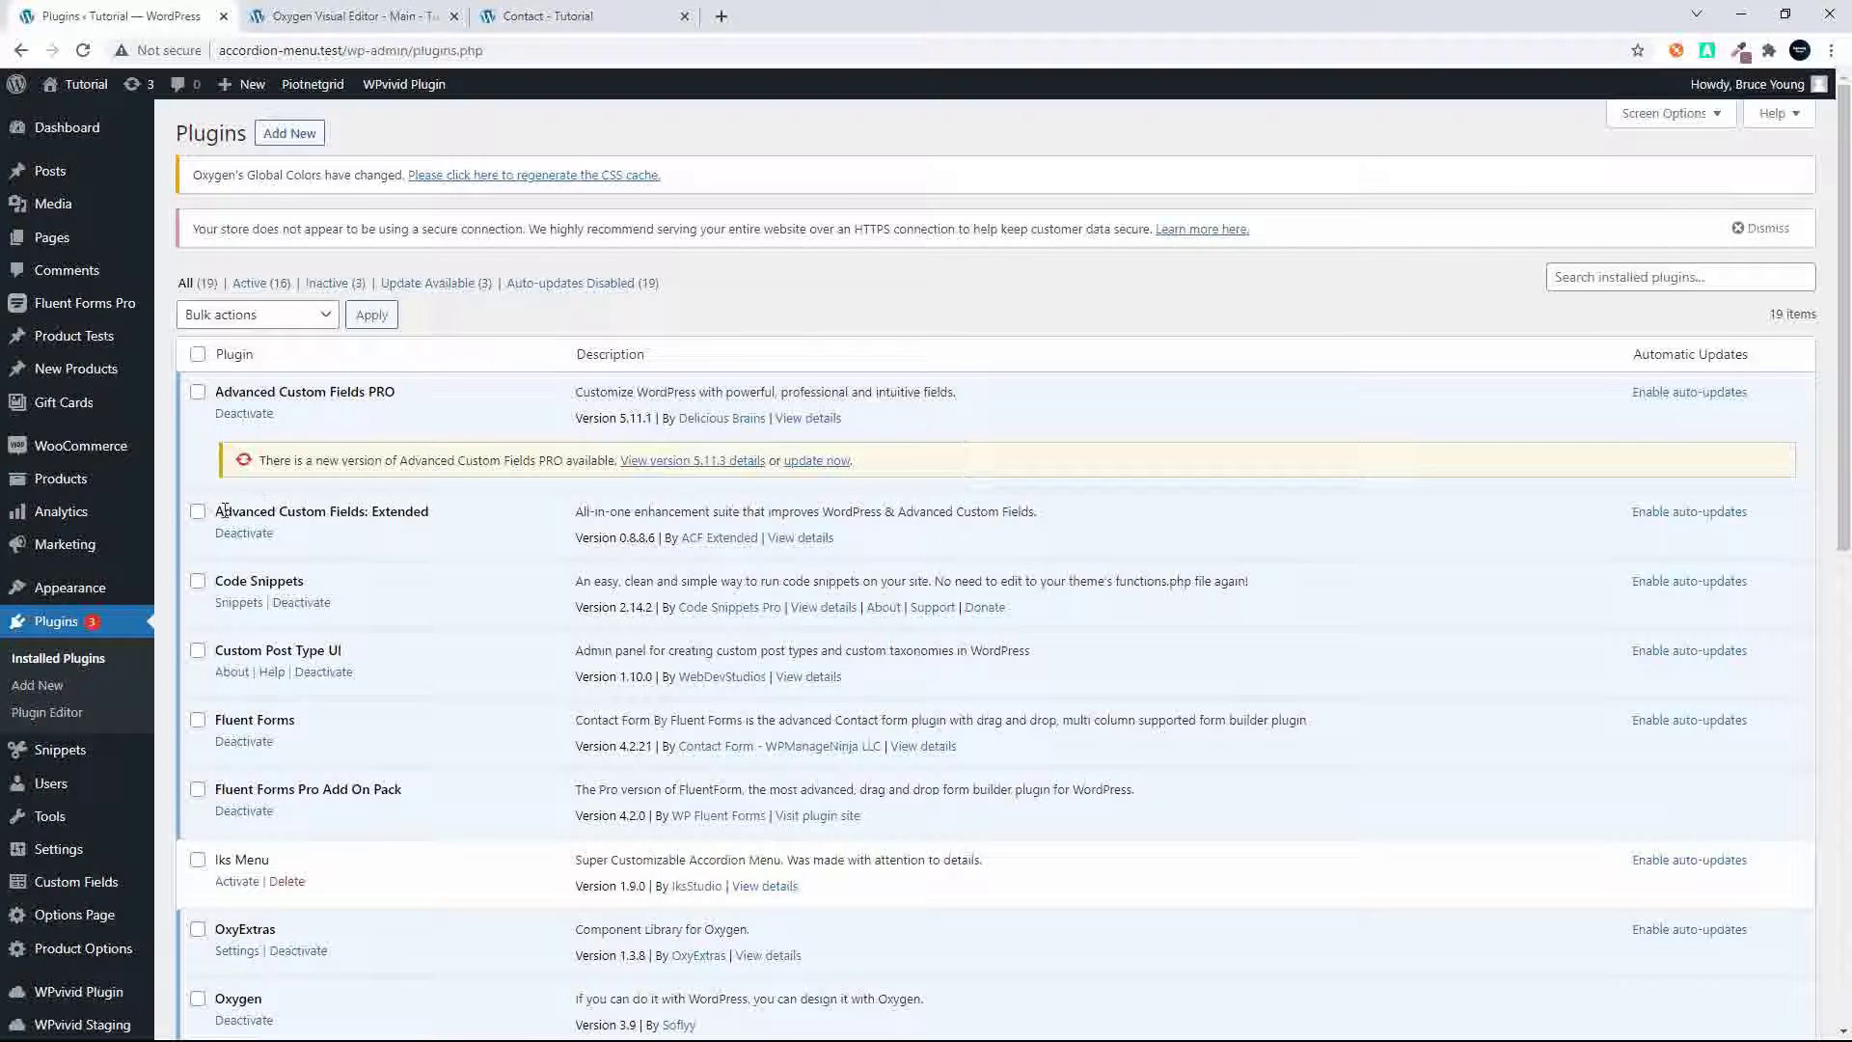
pyautogui.click(749, 546)
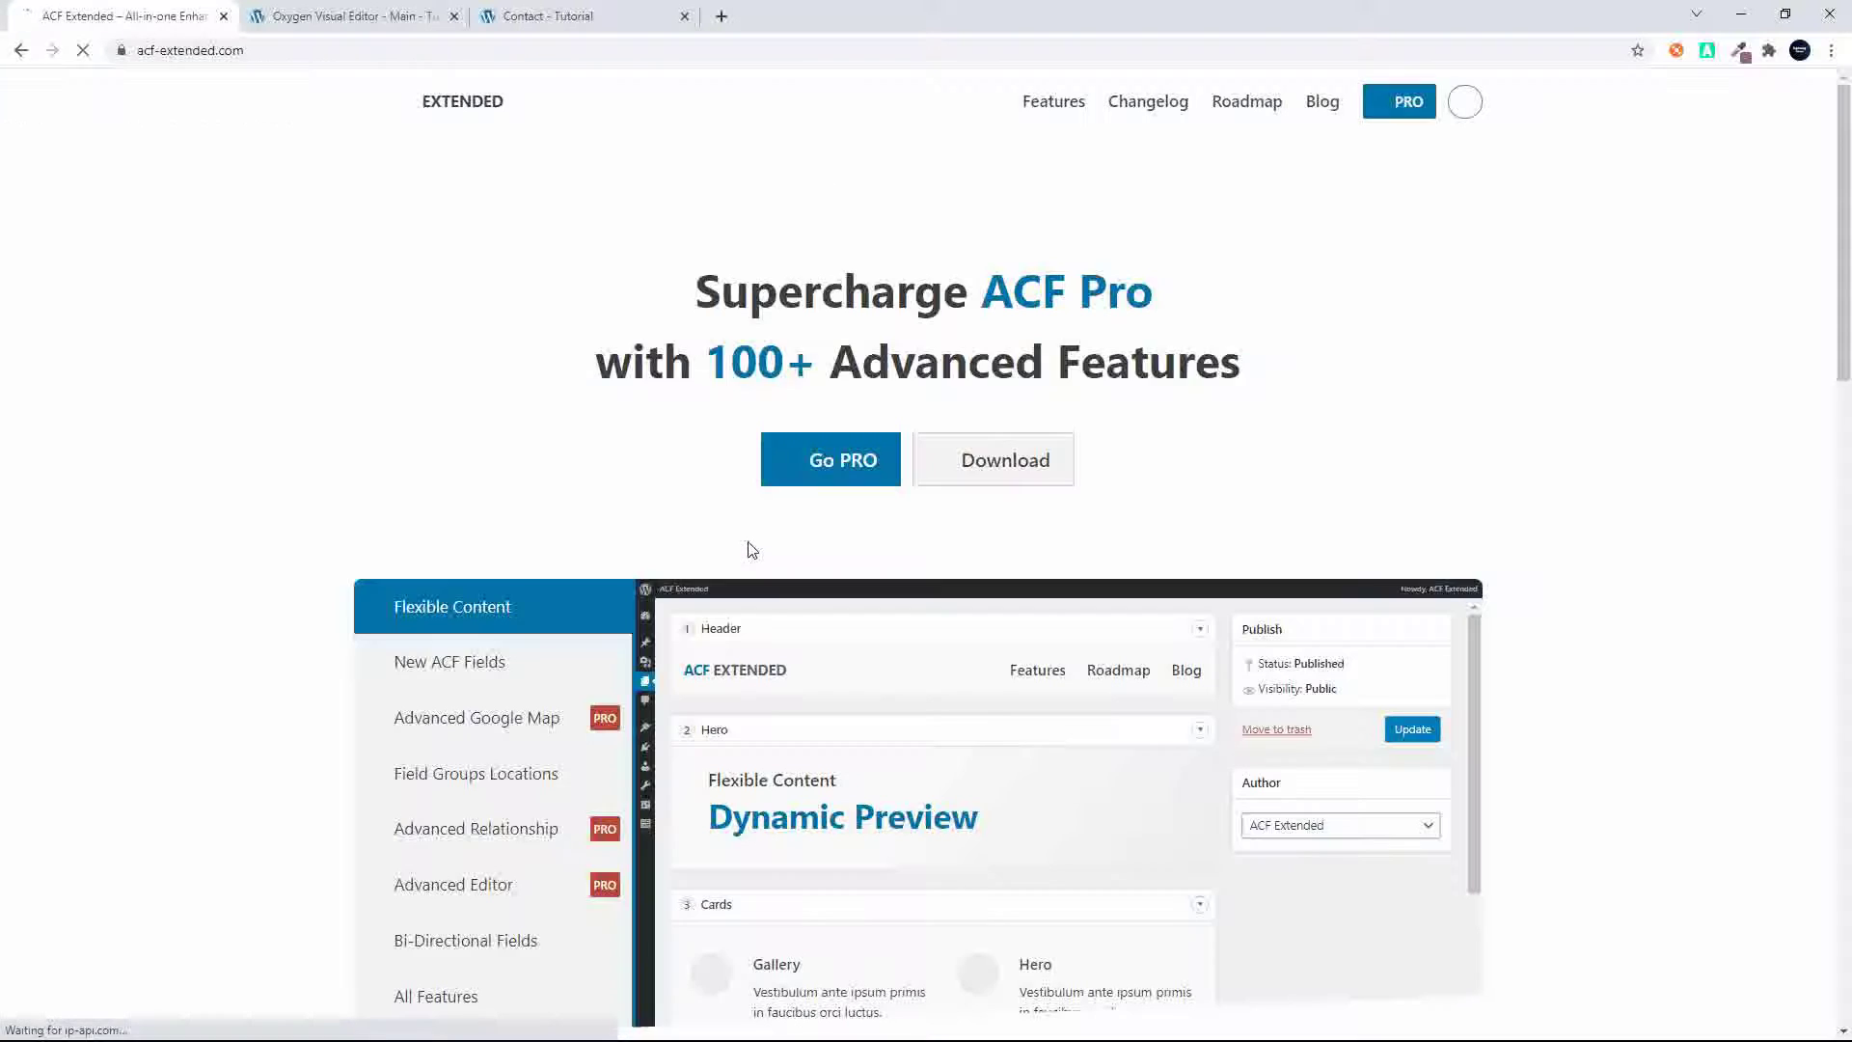
pyautogui.hotkey('ctrl', 'a')
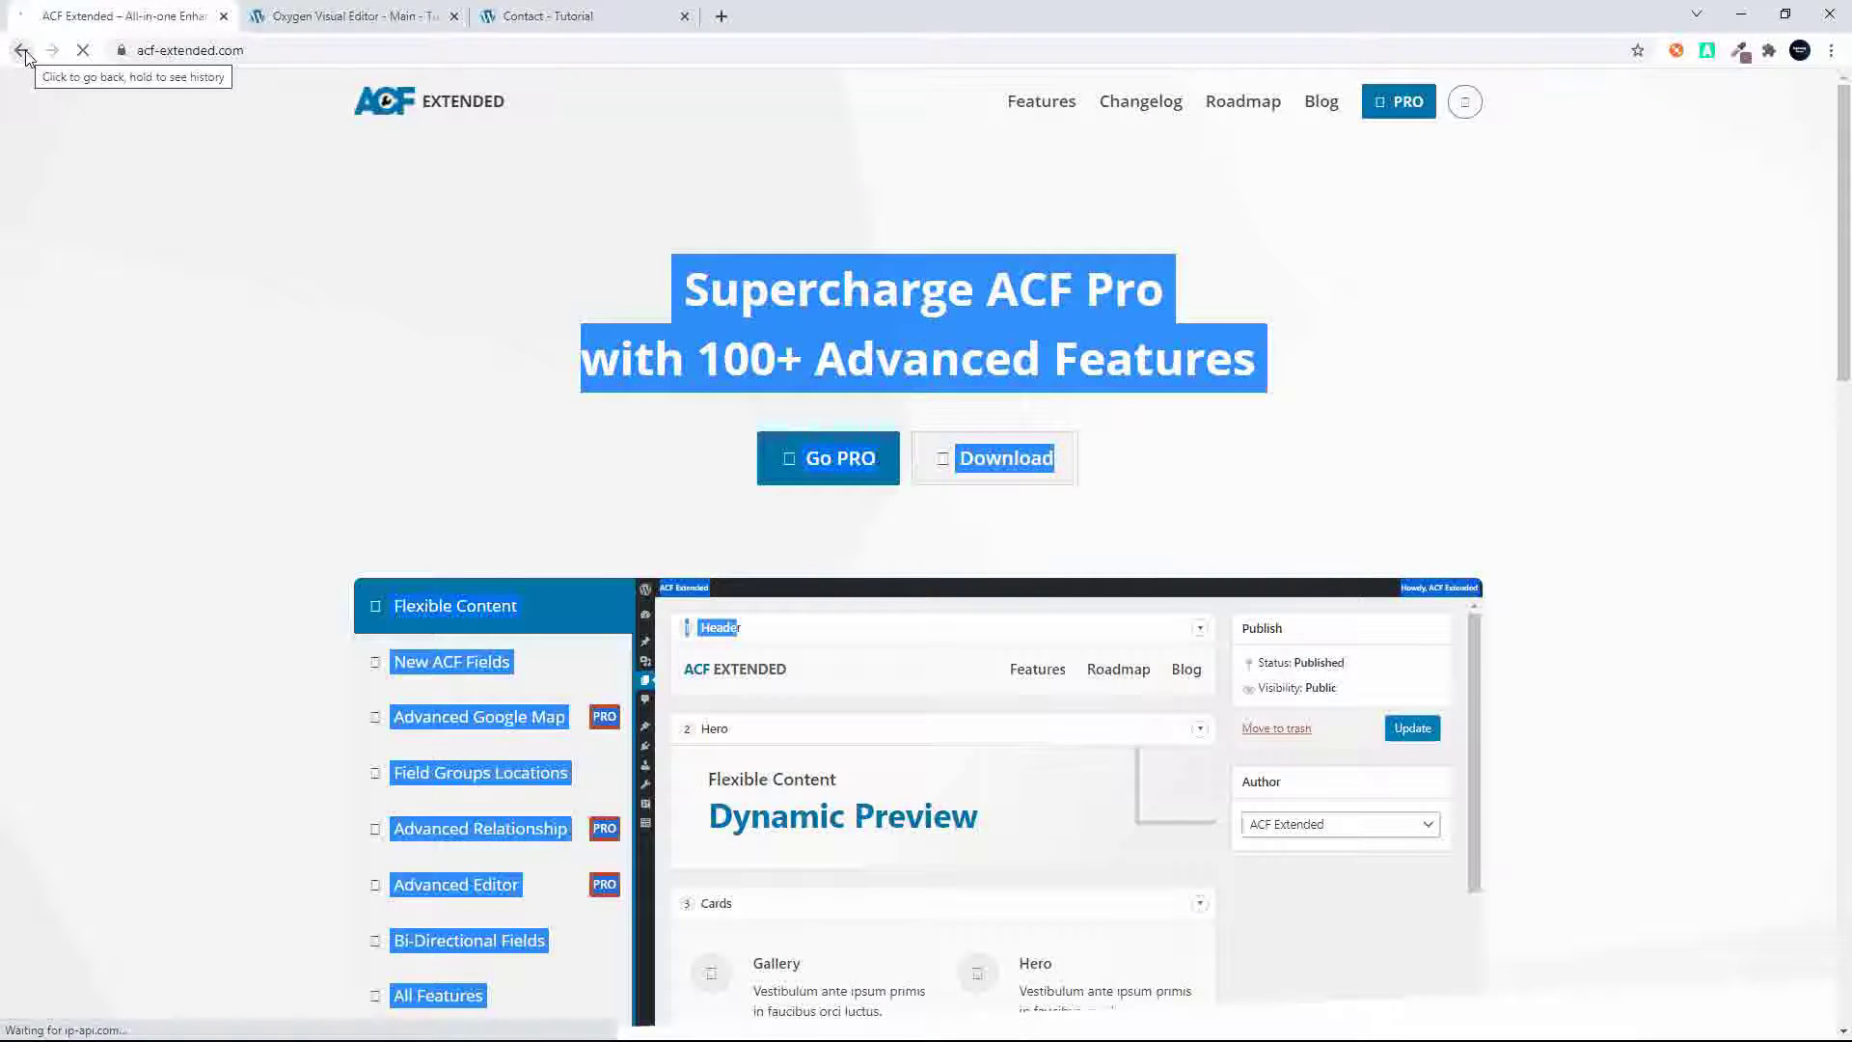
pyautogui.click(26, 57)
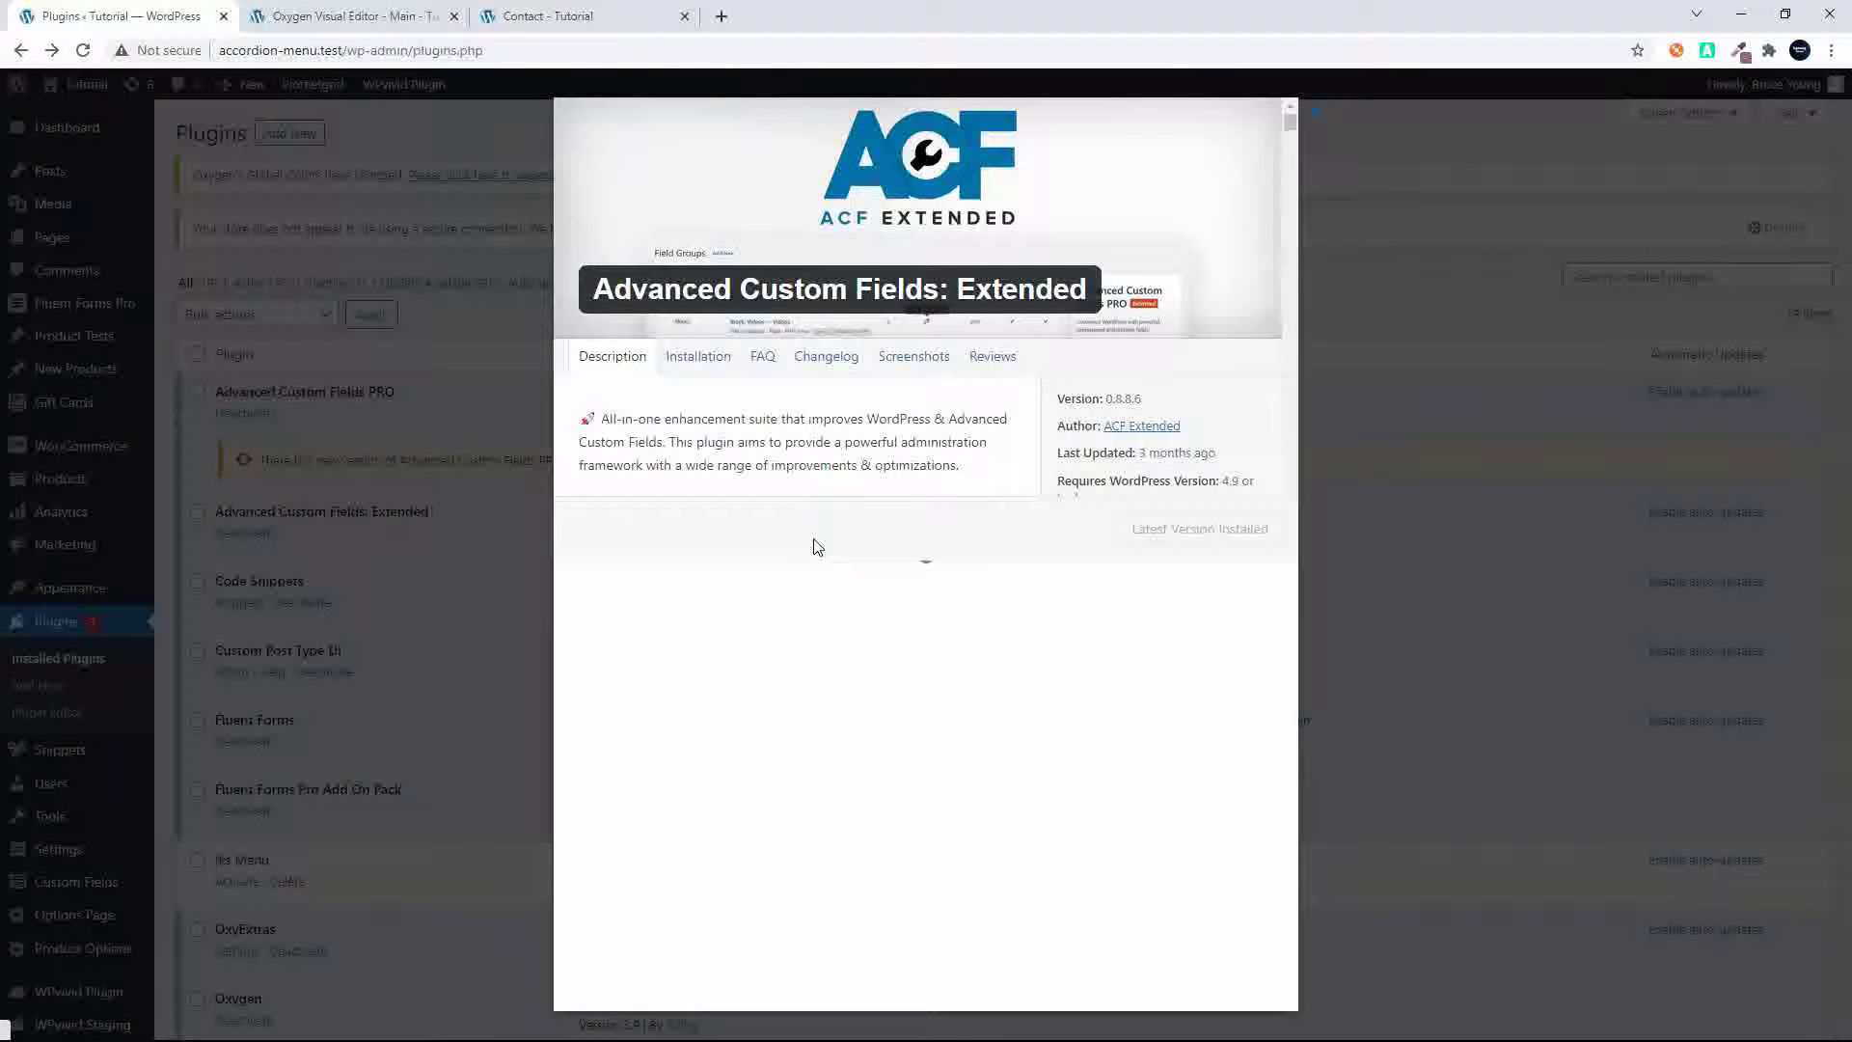
# Close the ACF Extended details popup and go to the Custom Fields Field Groups list
pyautogui.click(1315, 117)
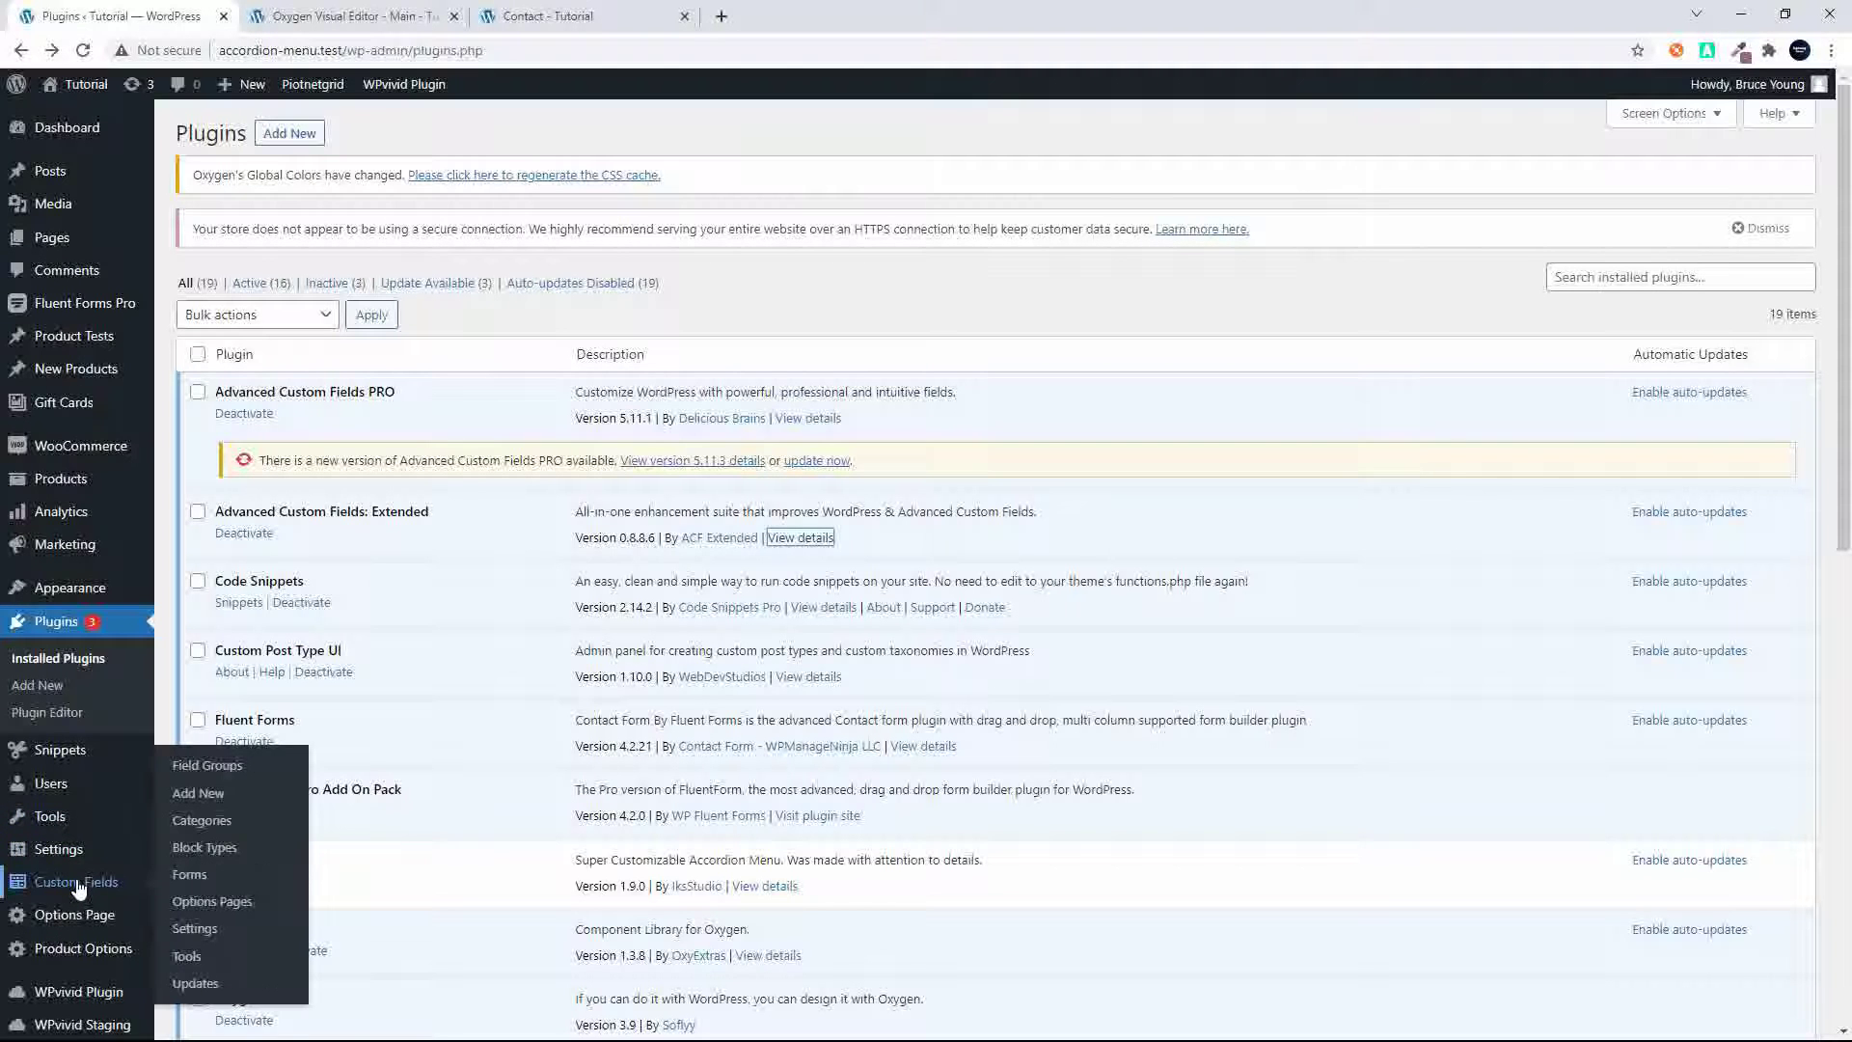
pyautogui.click(77, 884)
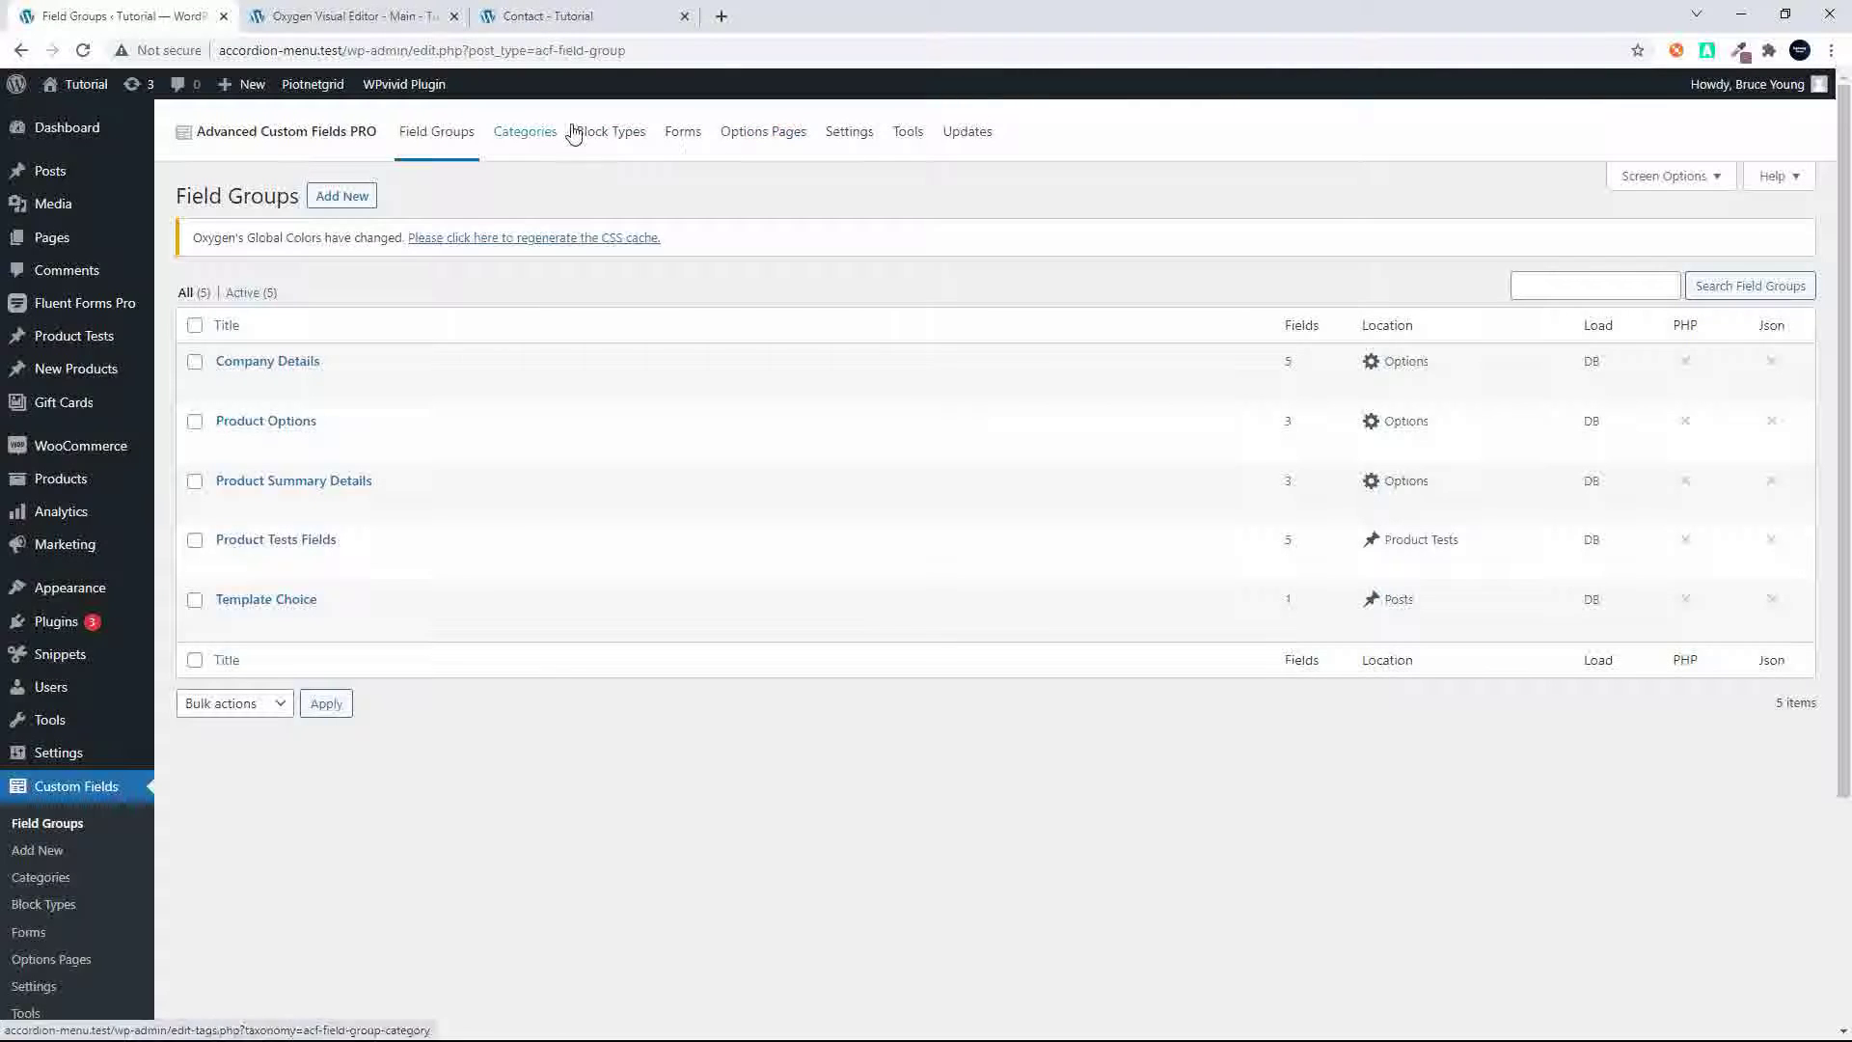
# Start a new ACF options page titled 'Second Options Pages'
pyautogui.click(787, 141)
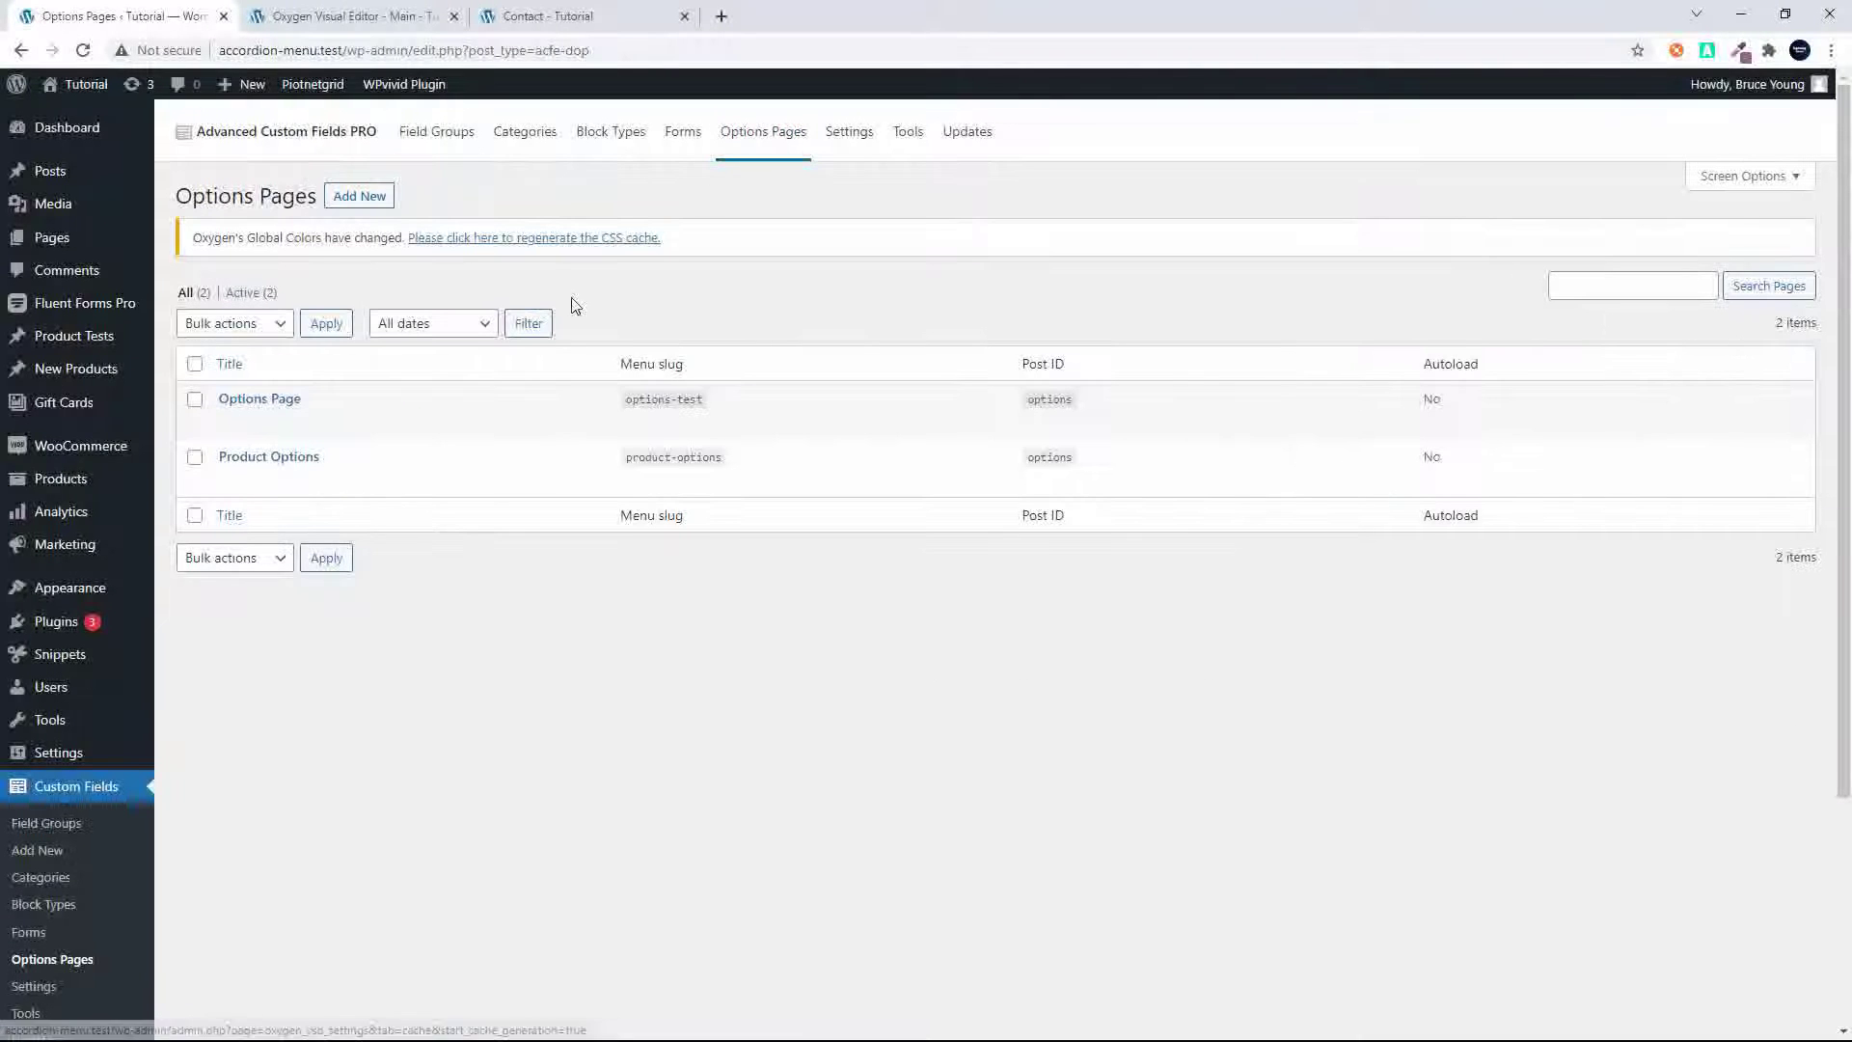
pyautogui.click(362, 198)
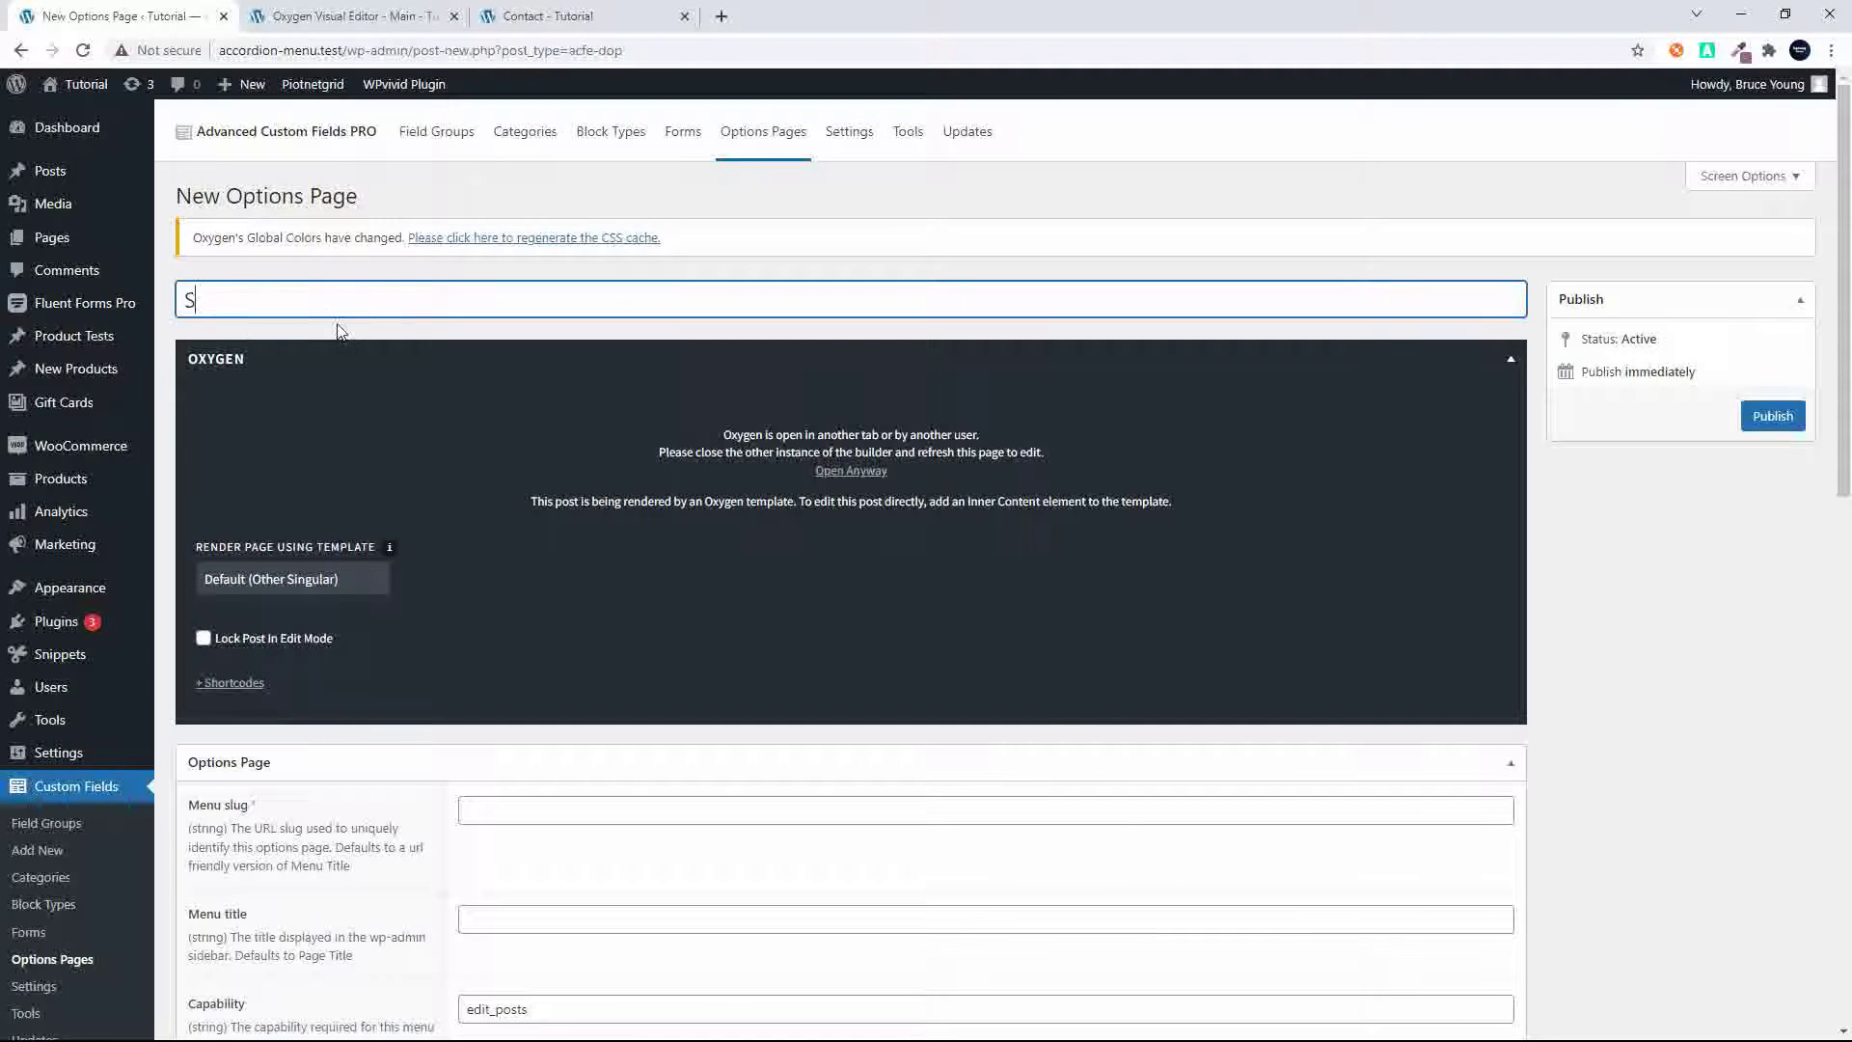
pyautogui.write('Secoind')
pyautogui.press('BackSpace')
pyautogui.press('BackSpace')
pyautogui.press('BackSpace')
pyautogui.press('BackSpace')
pyautogui.write('nd Options ')
pyautogui.write('Pages')
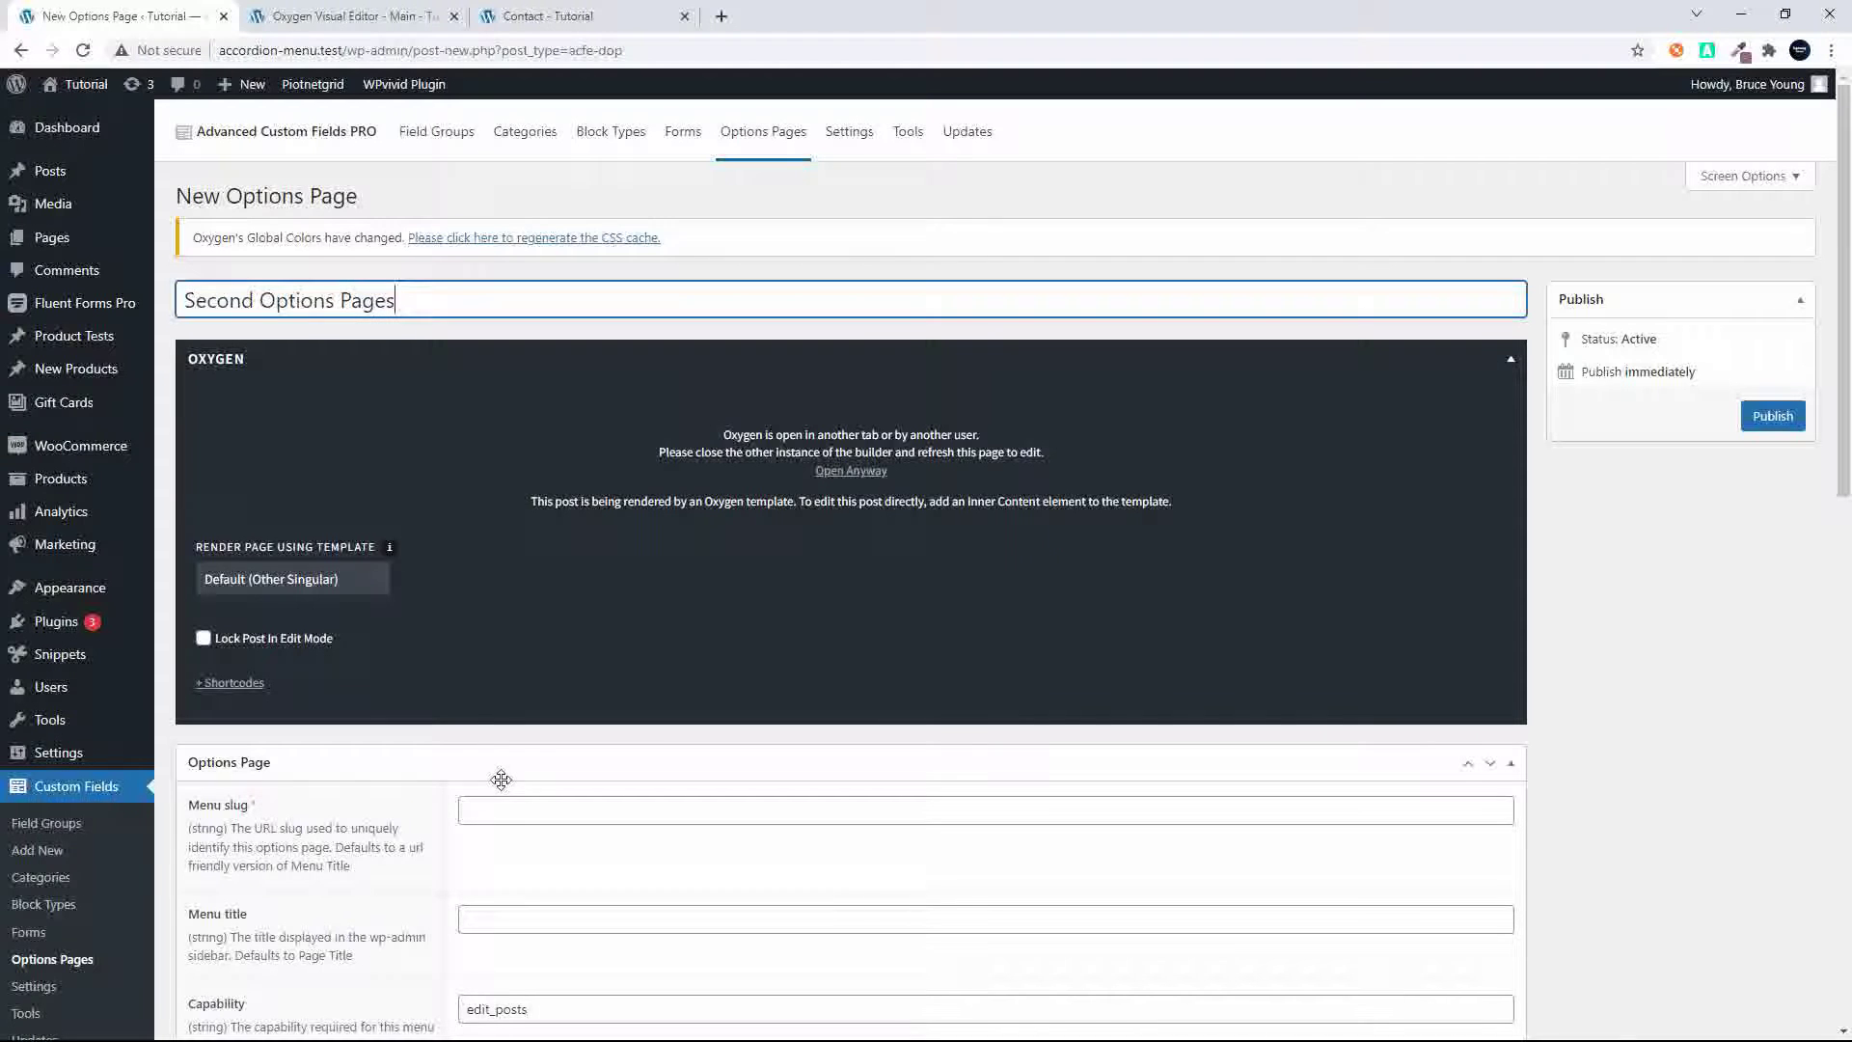
# Set its menu slug to second-options-pages, publish it, and go to the new page
pyautogui.click(506, 810)
pyautogui.write('seco')
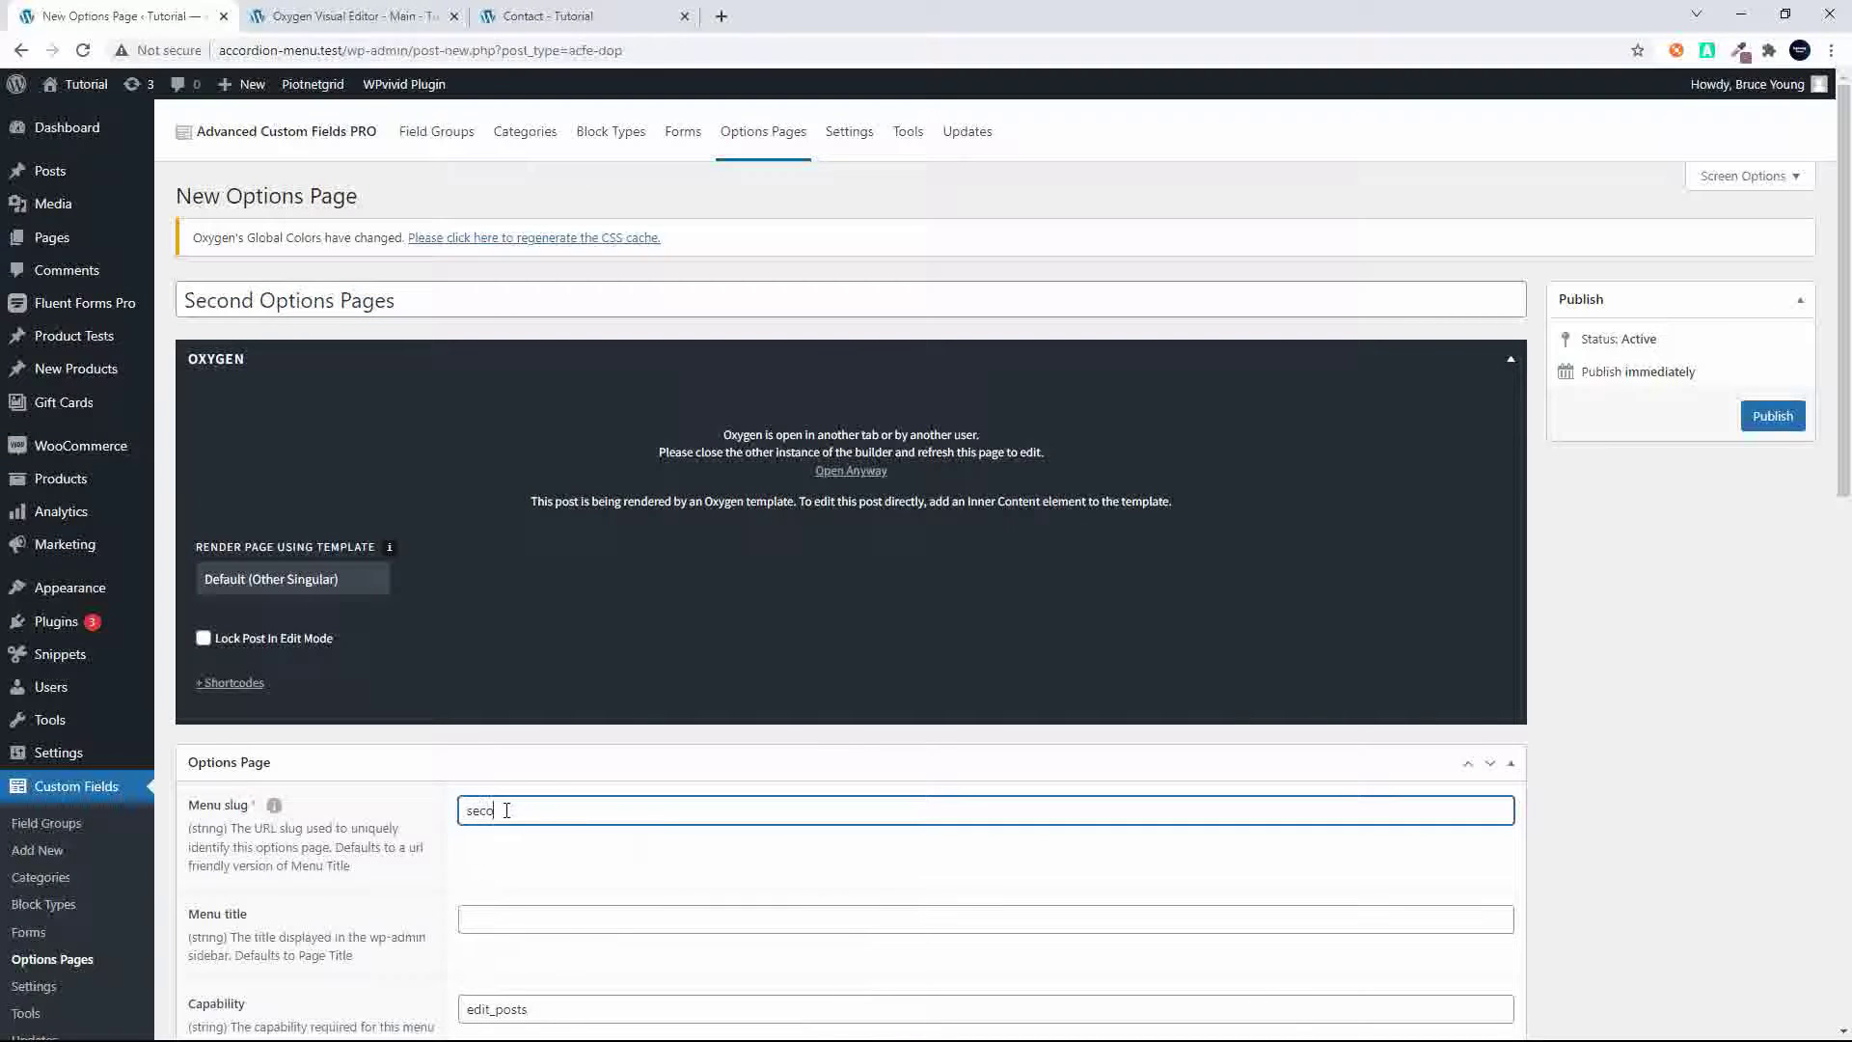
pyautogui.write('nd-option')
pyautogui.write('-pages')
pyautogui.click(551, 809)
pyautogui.write('s')
pyautogui.click(1773, 416)
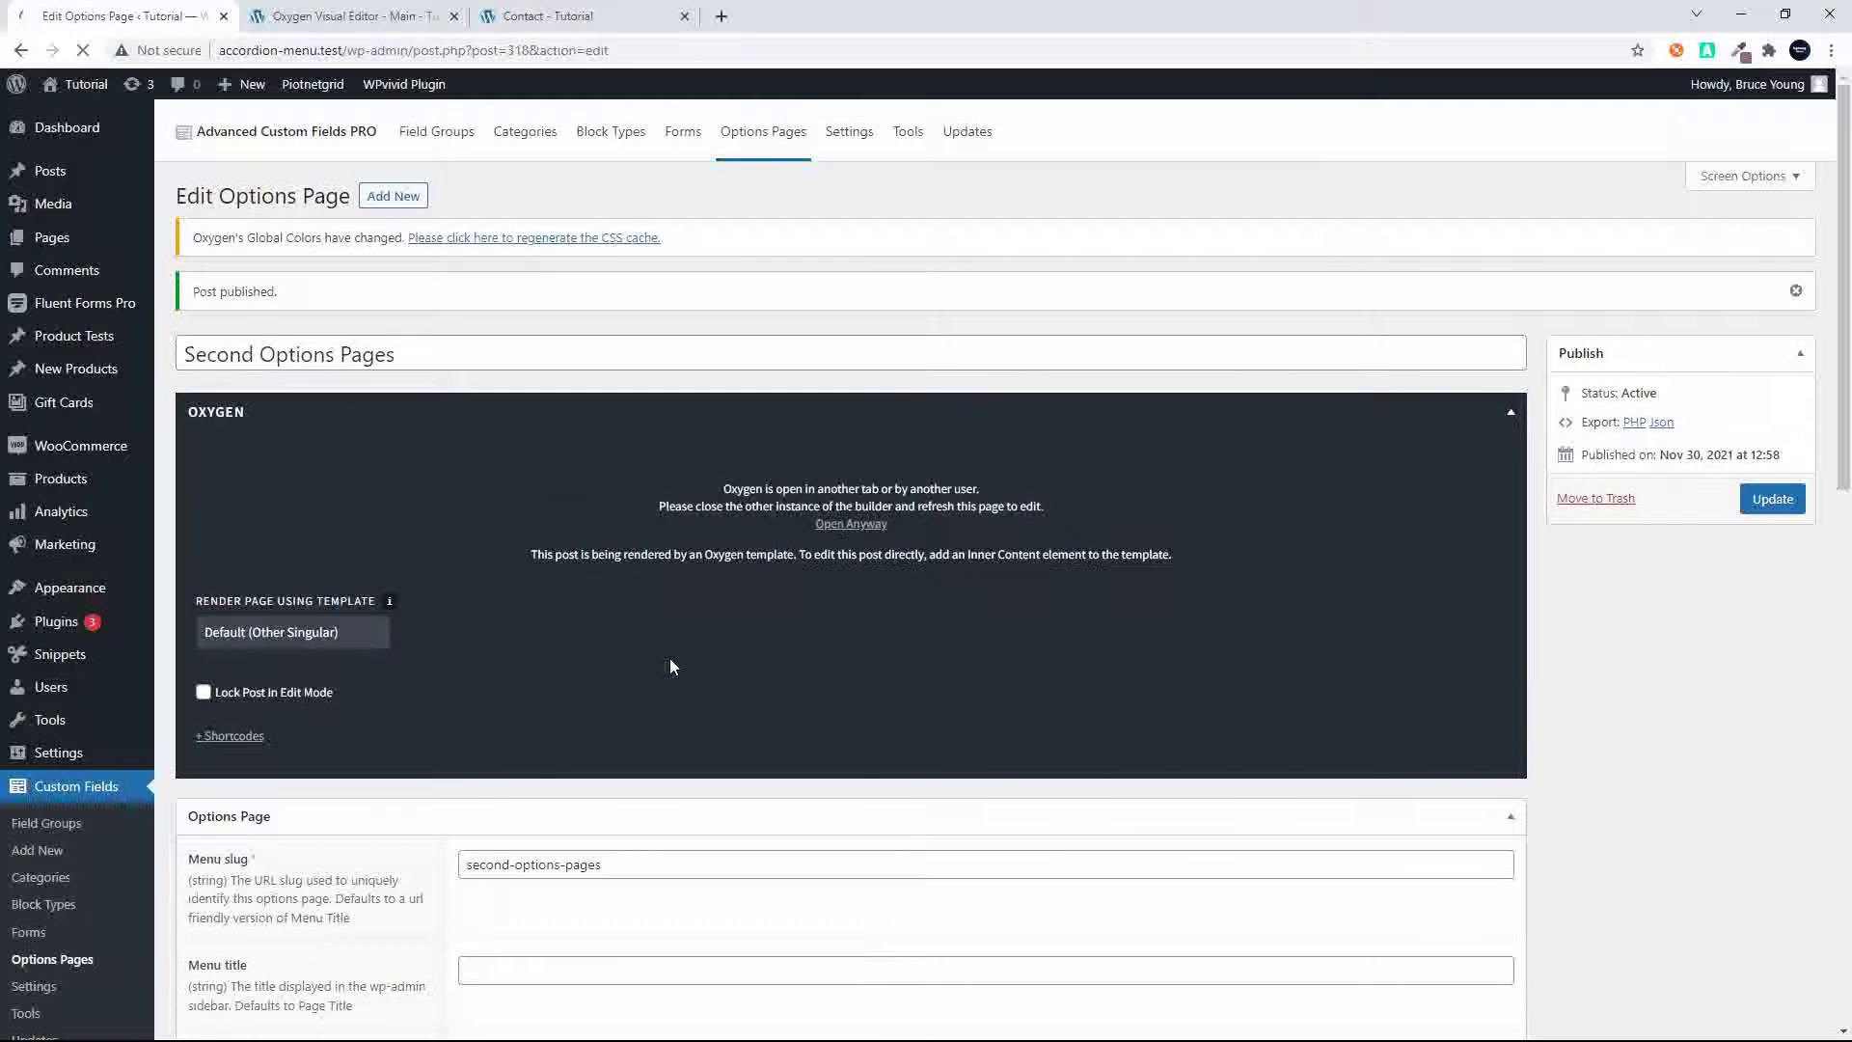
pyautogui.scroll(-4, 512, 699)
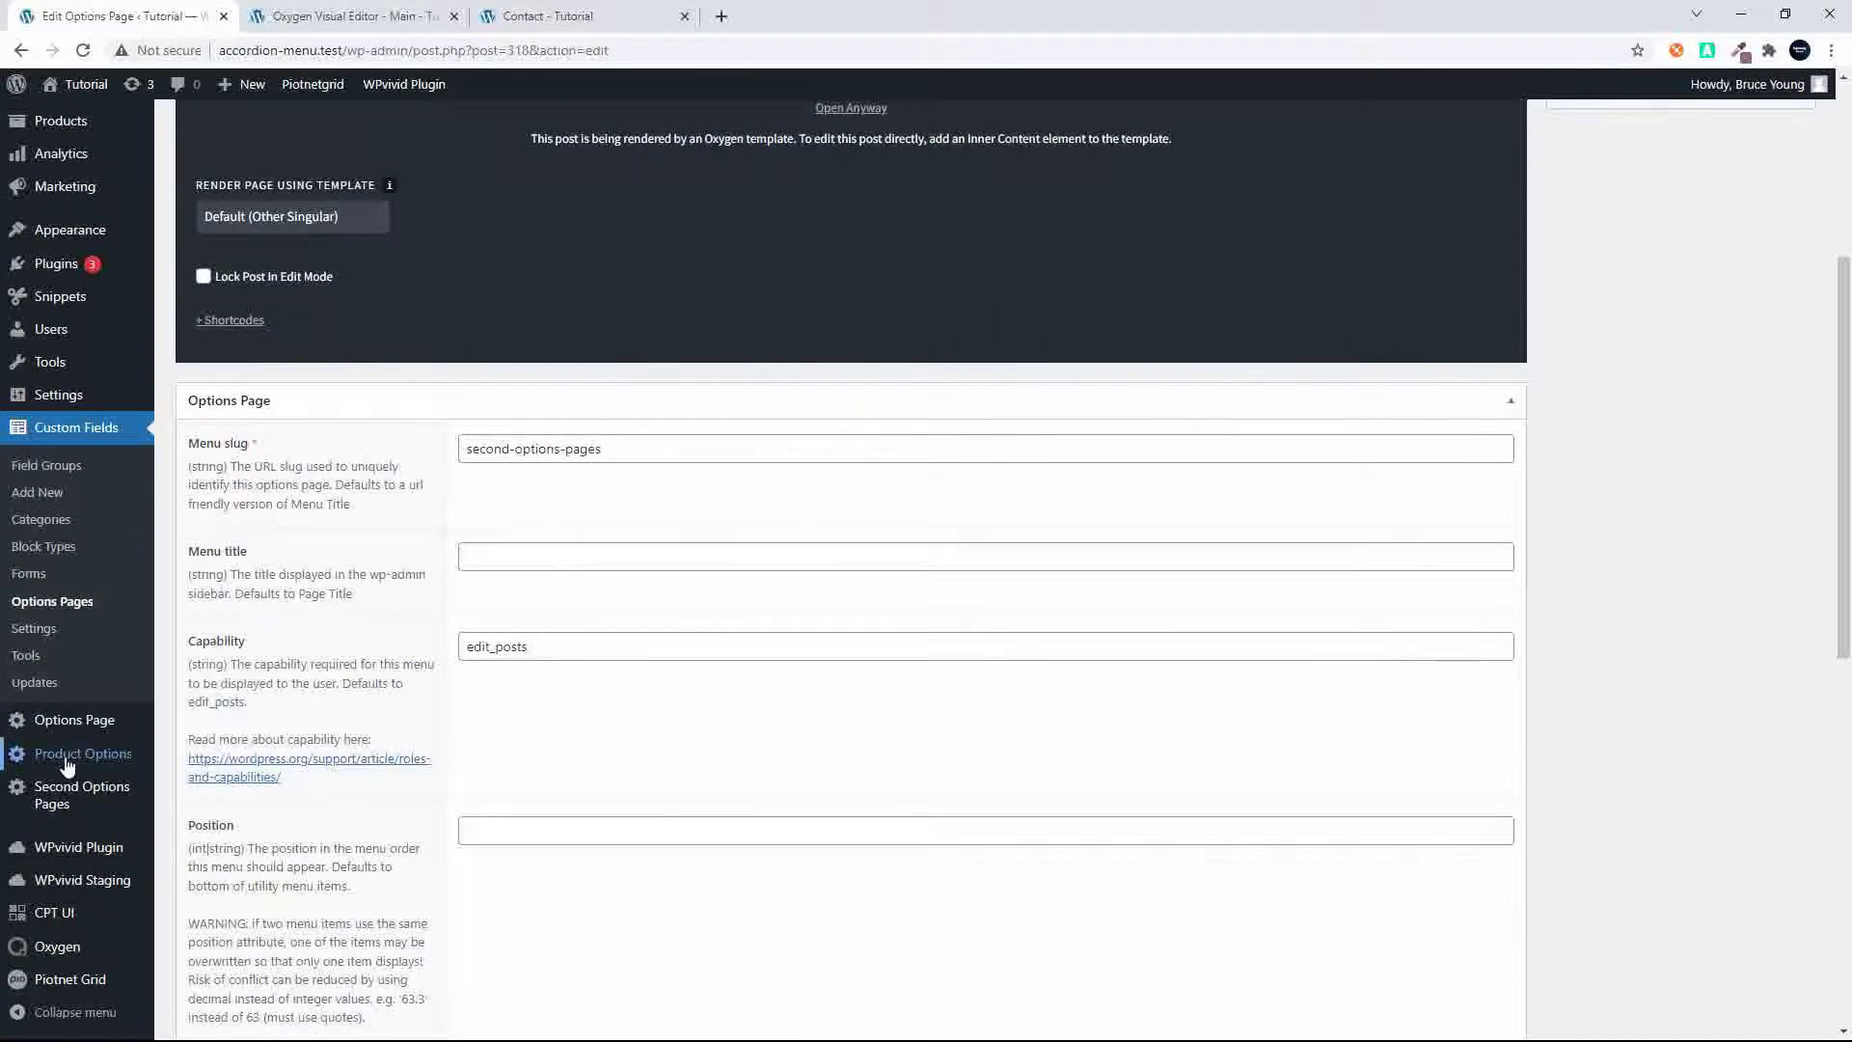
pyautogui.click(74, 800)
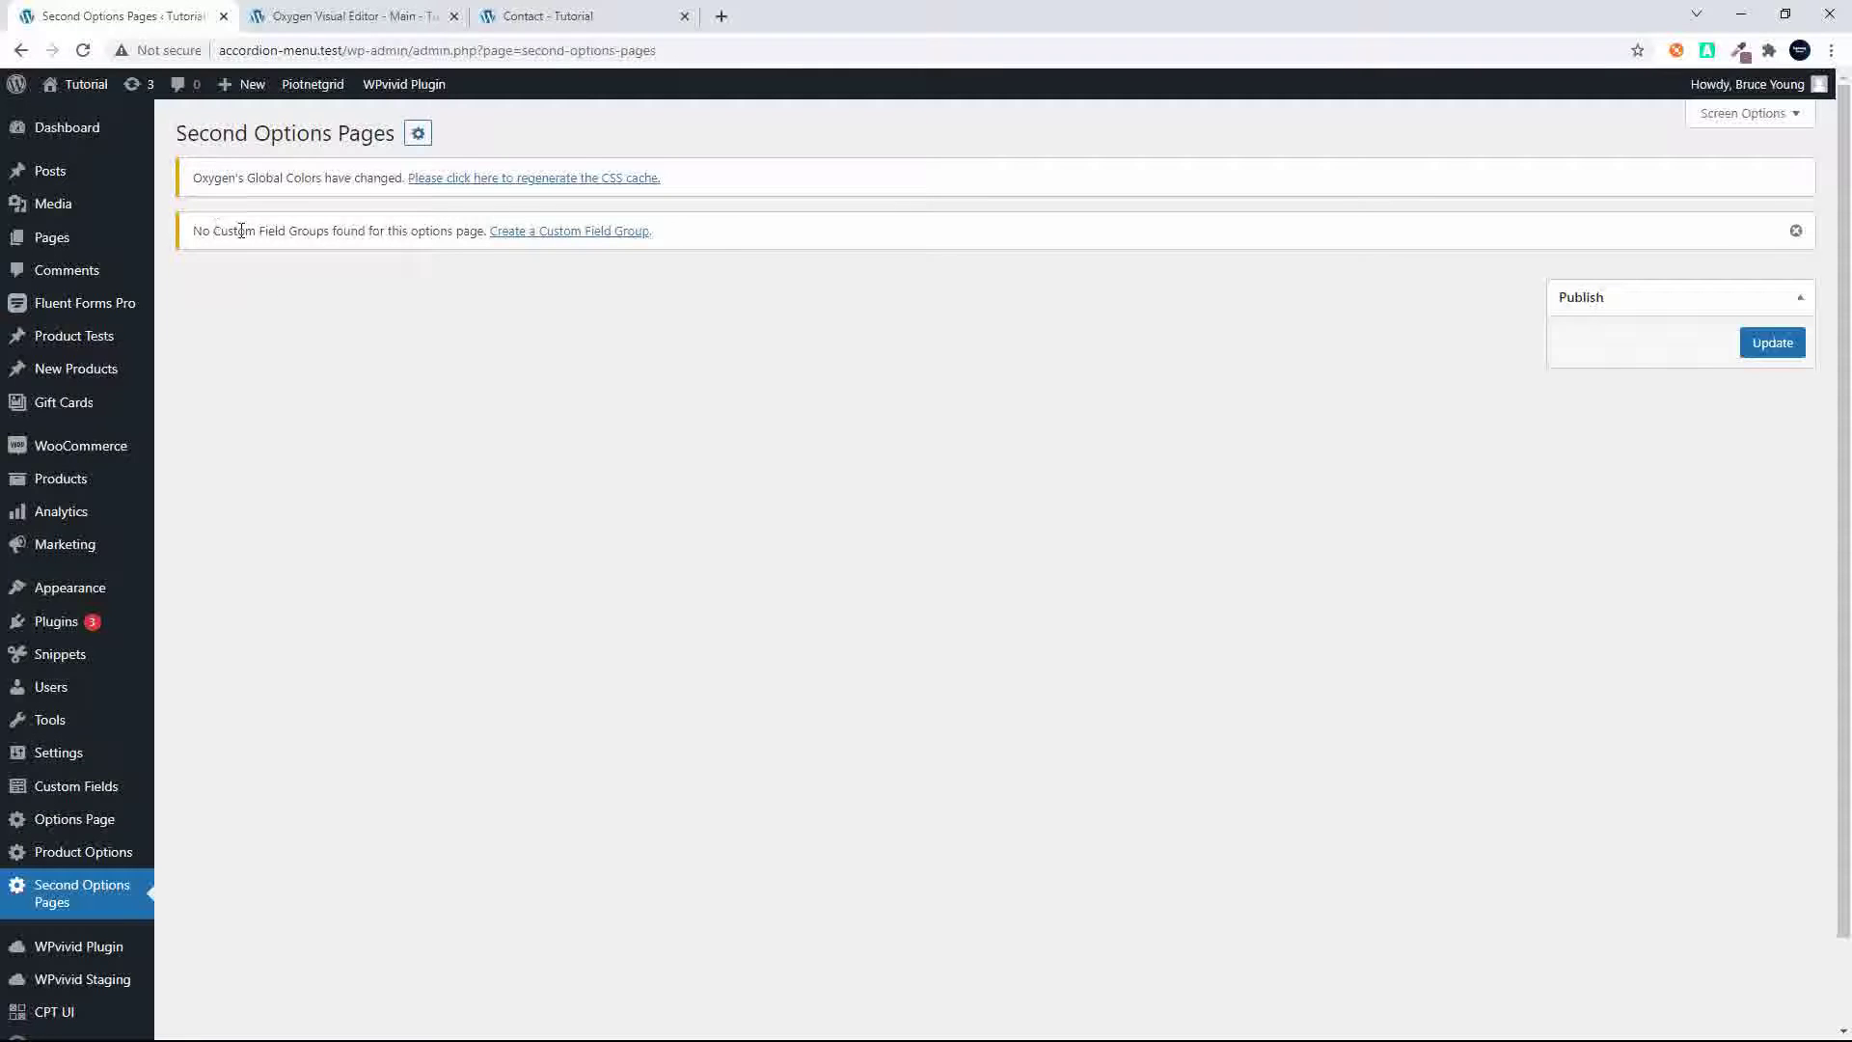
# Create a field group titled 'Second Options Field Group'
pyautogui.click(548, 232)
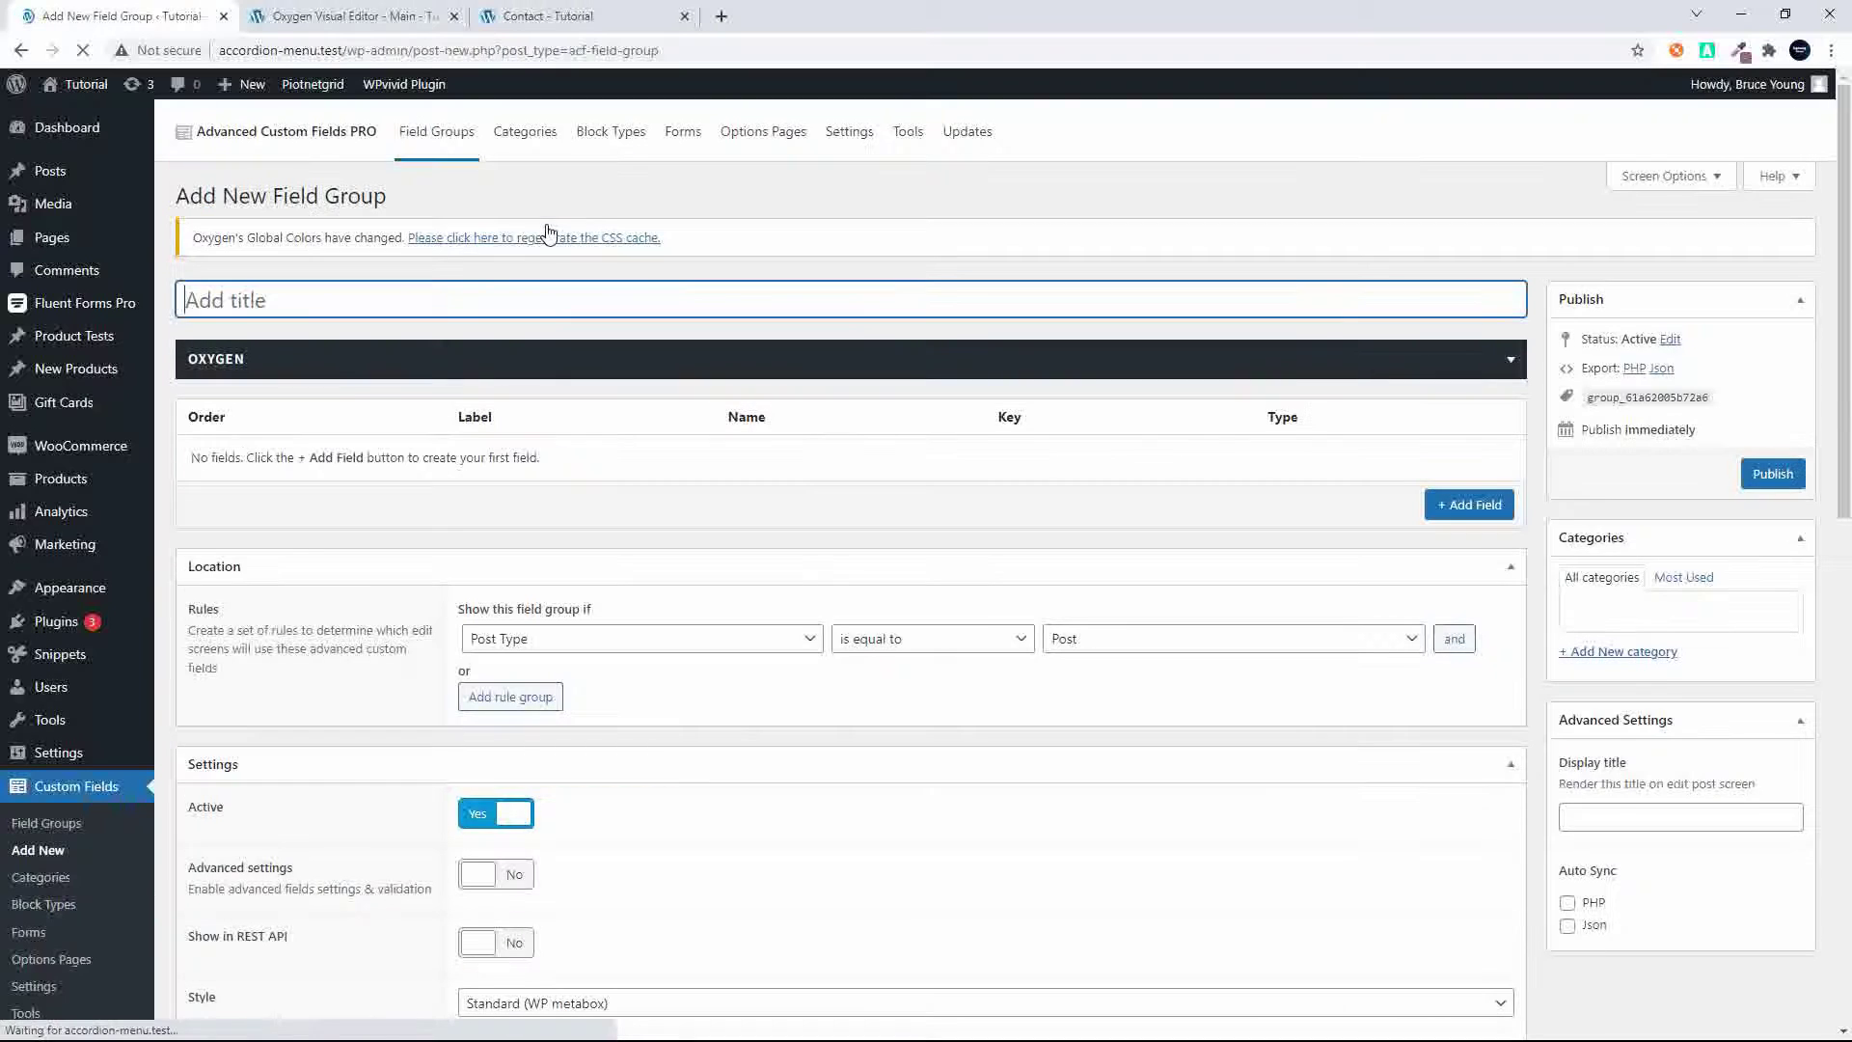
pyautogui.write('Se')
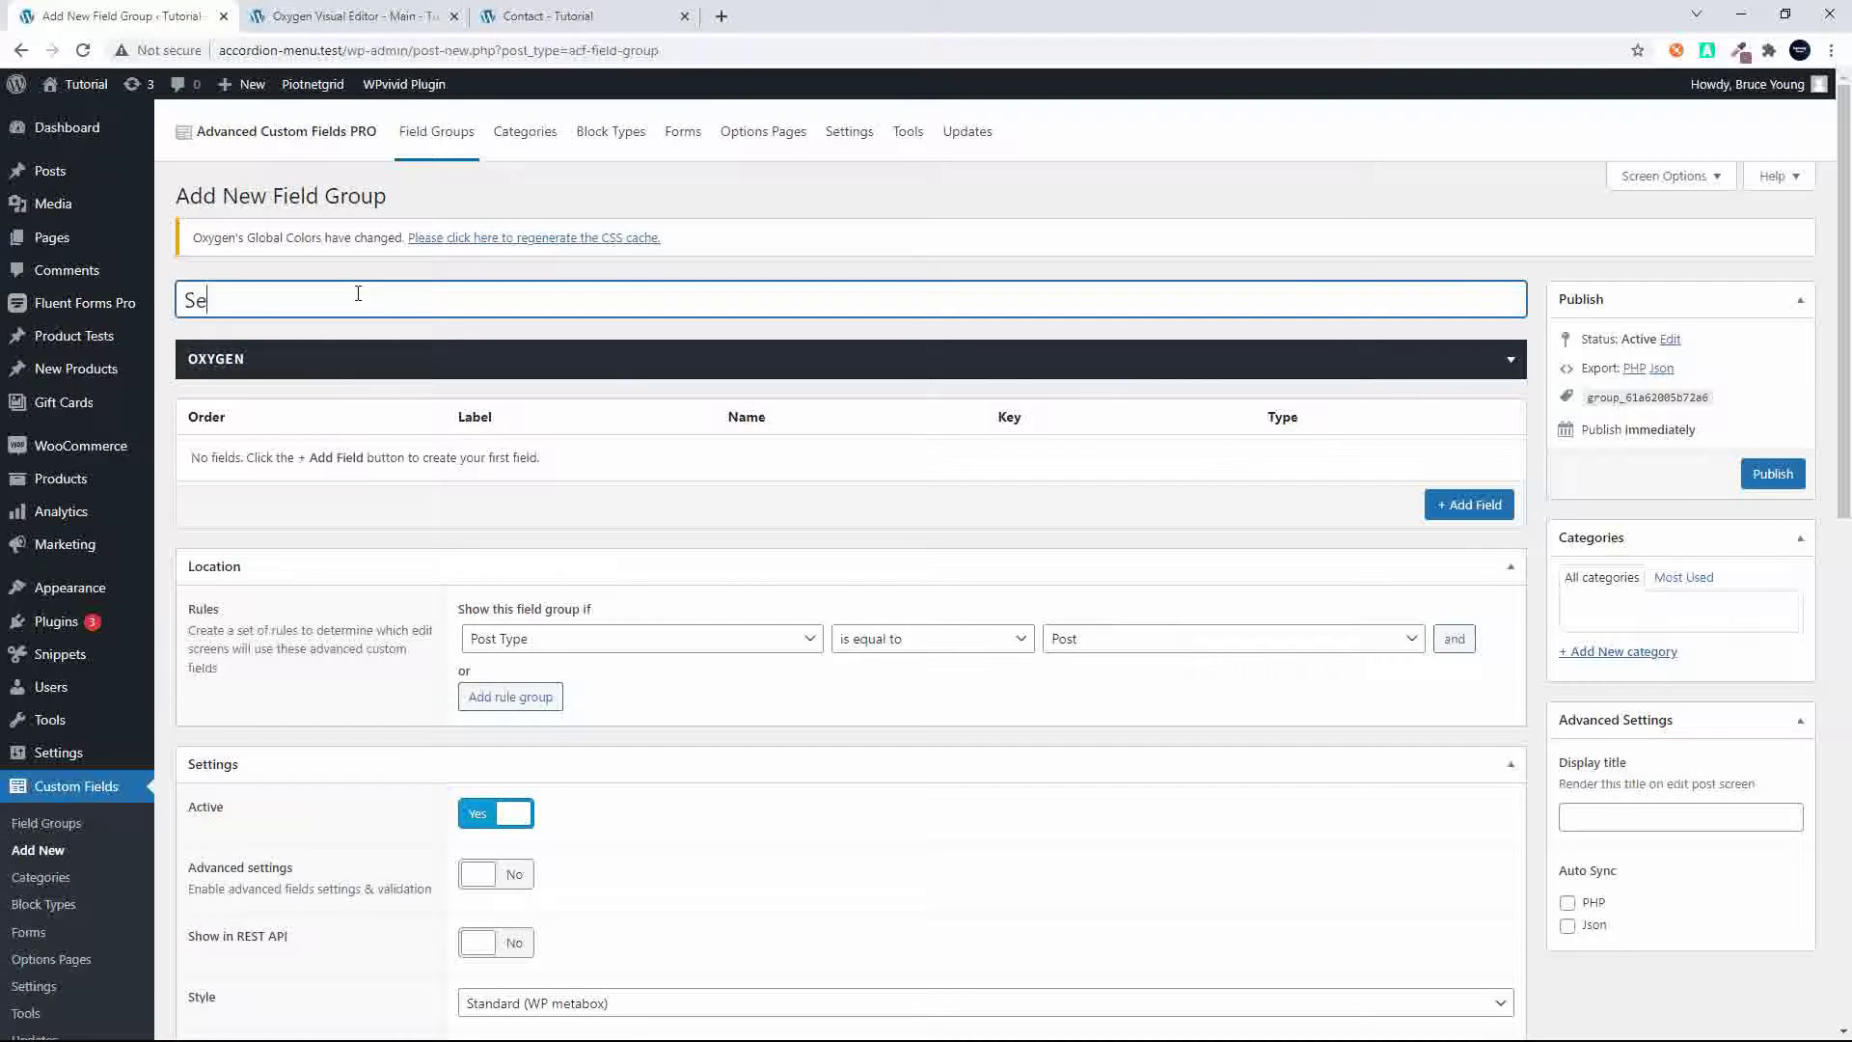
pyautogui.write('cond Opti')
pyautogui.write('n')
pyautogui.press('BackSpace')
pyautogui.write('ons')
pyautogui.write(' Field Grouip')
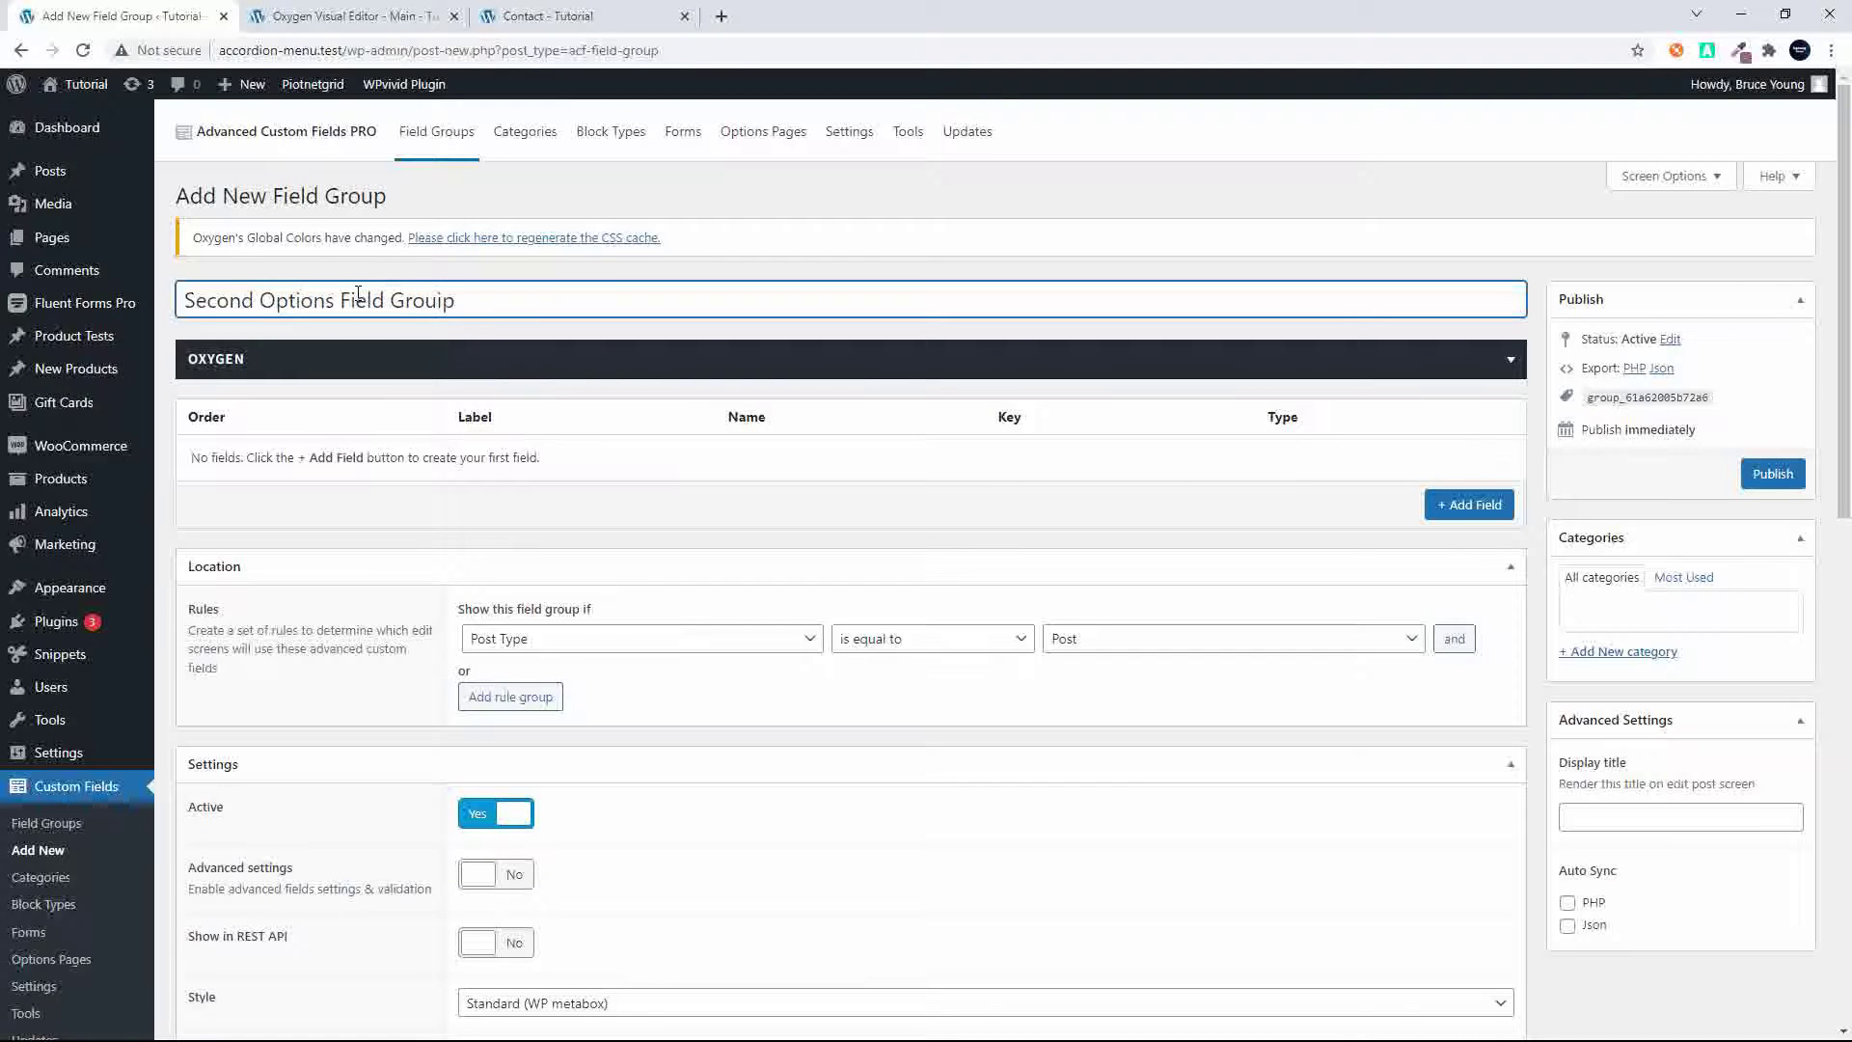
pyautogui.press('BackSpace')
pyautogui.press('BackSpace')
pyautogui.write('p')
# Add a text field labelled 'Testing' with field name testing
pyautogui.click(1459, 511)
pyautogui.write('Tes')
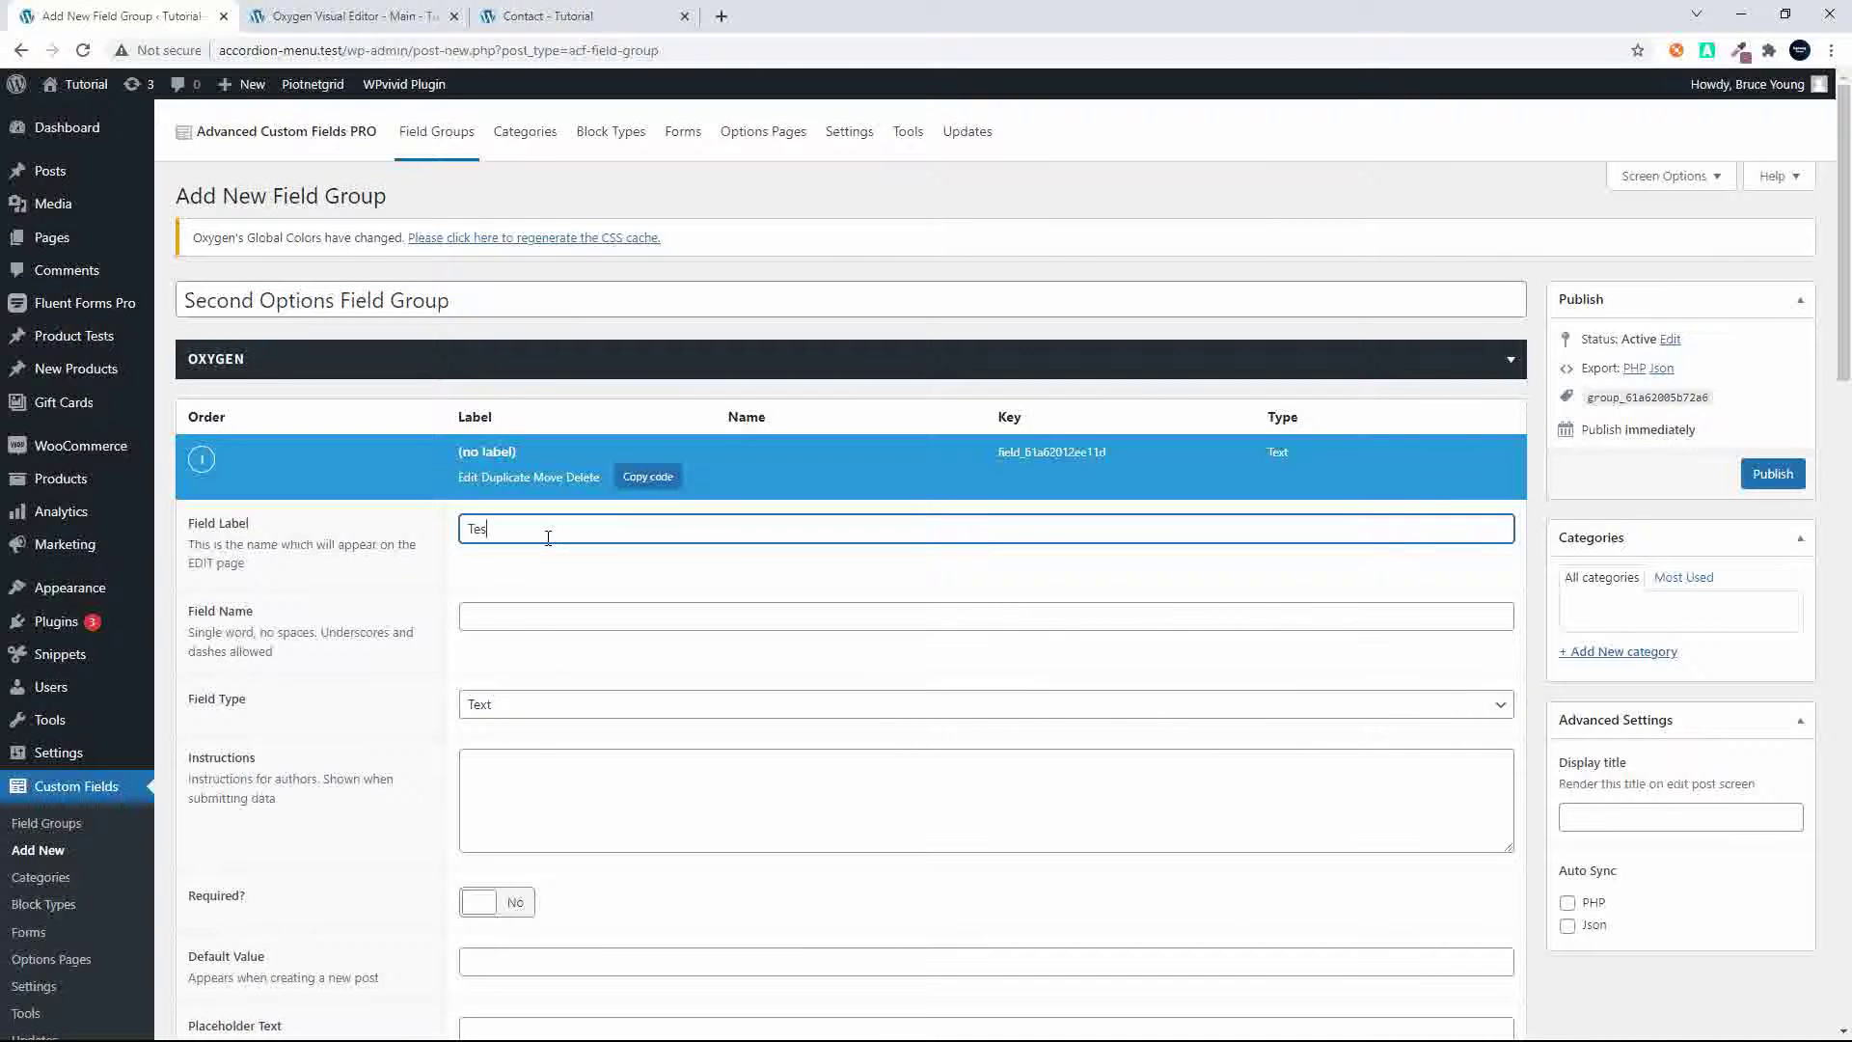
pyautogui.write('ting')
pyautogui.click(626, 624)
pyautogui.scroll(-2, 1533, 560)
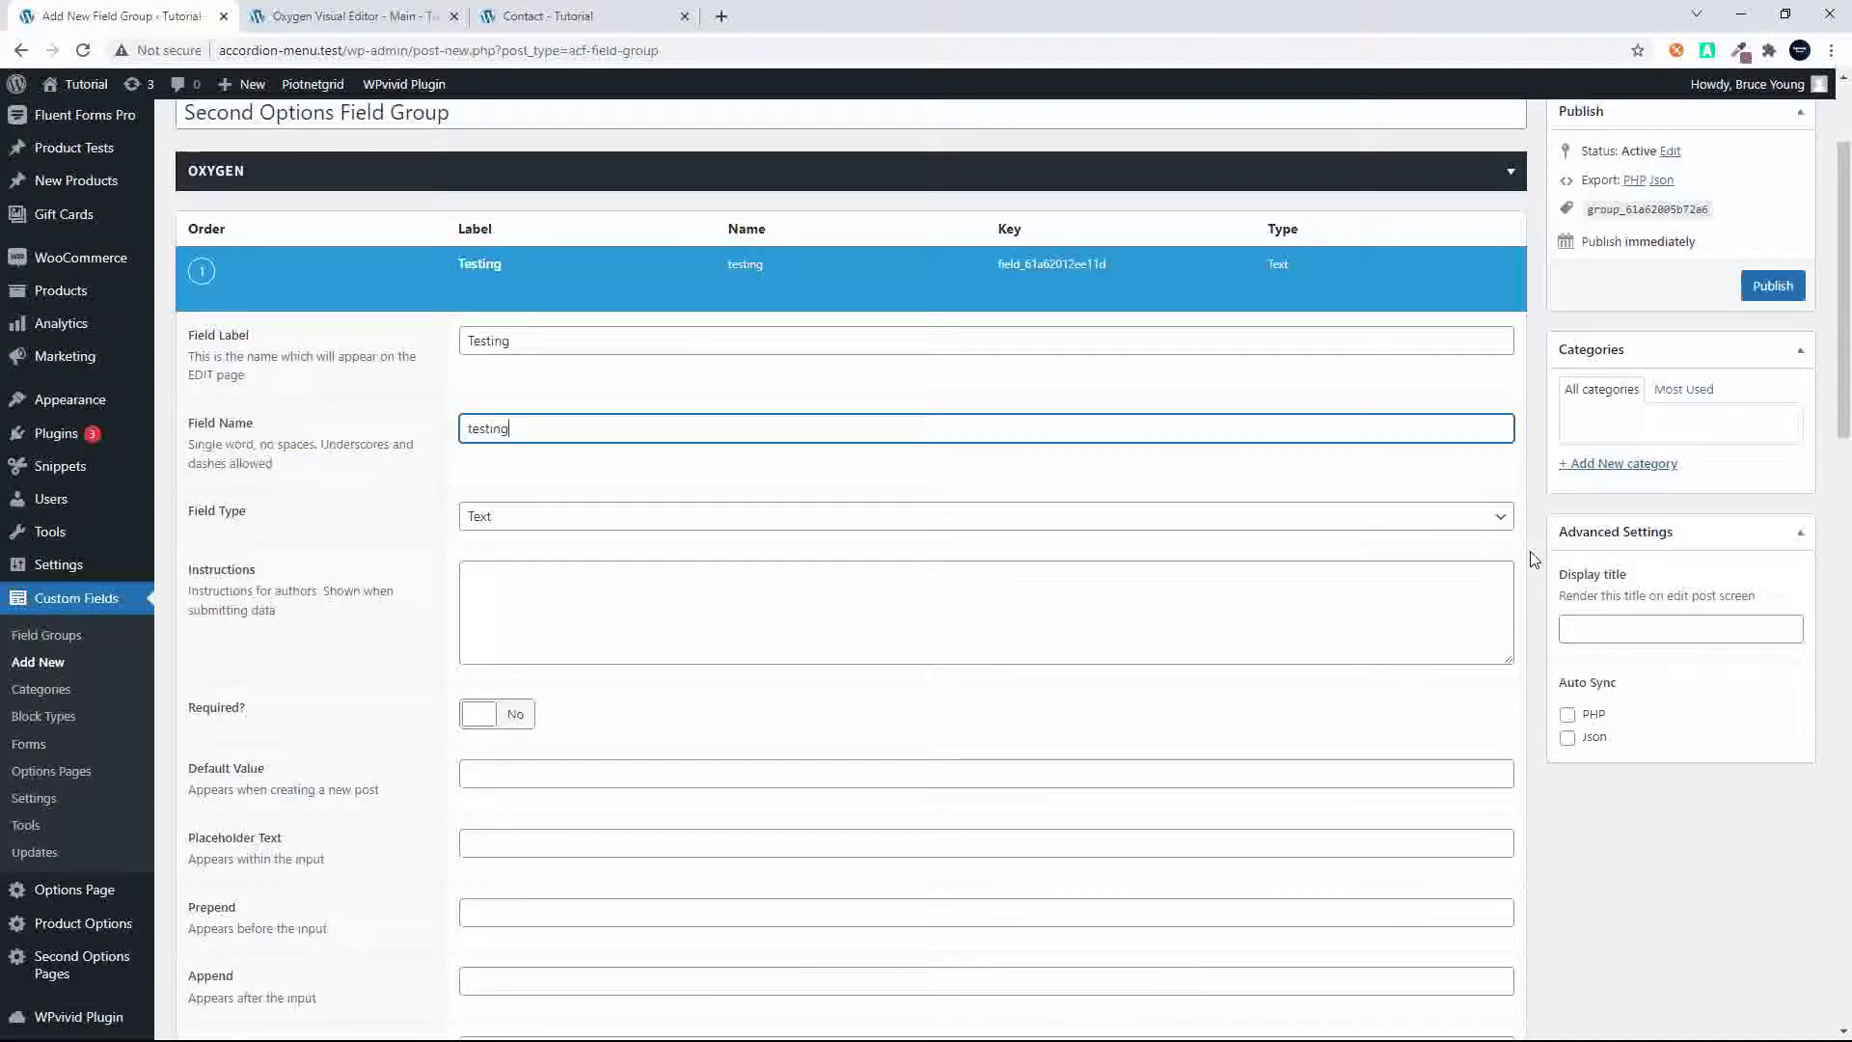
pyautogui.scroll(-8, 1532, 556)
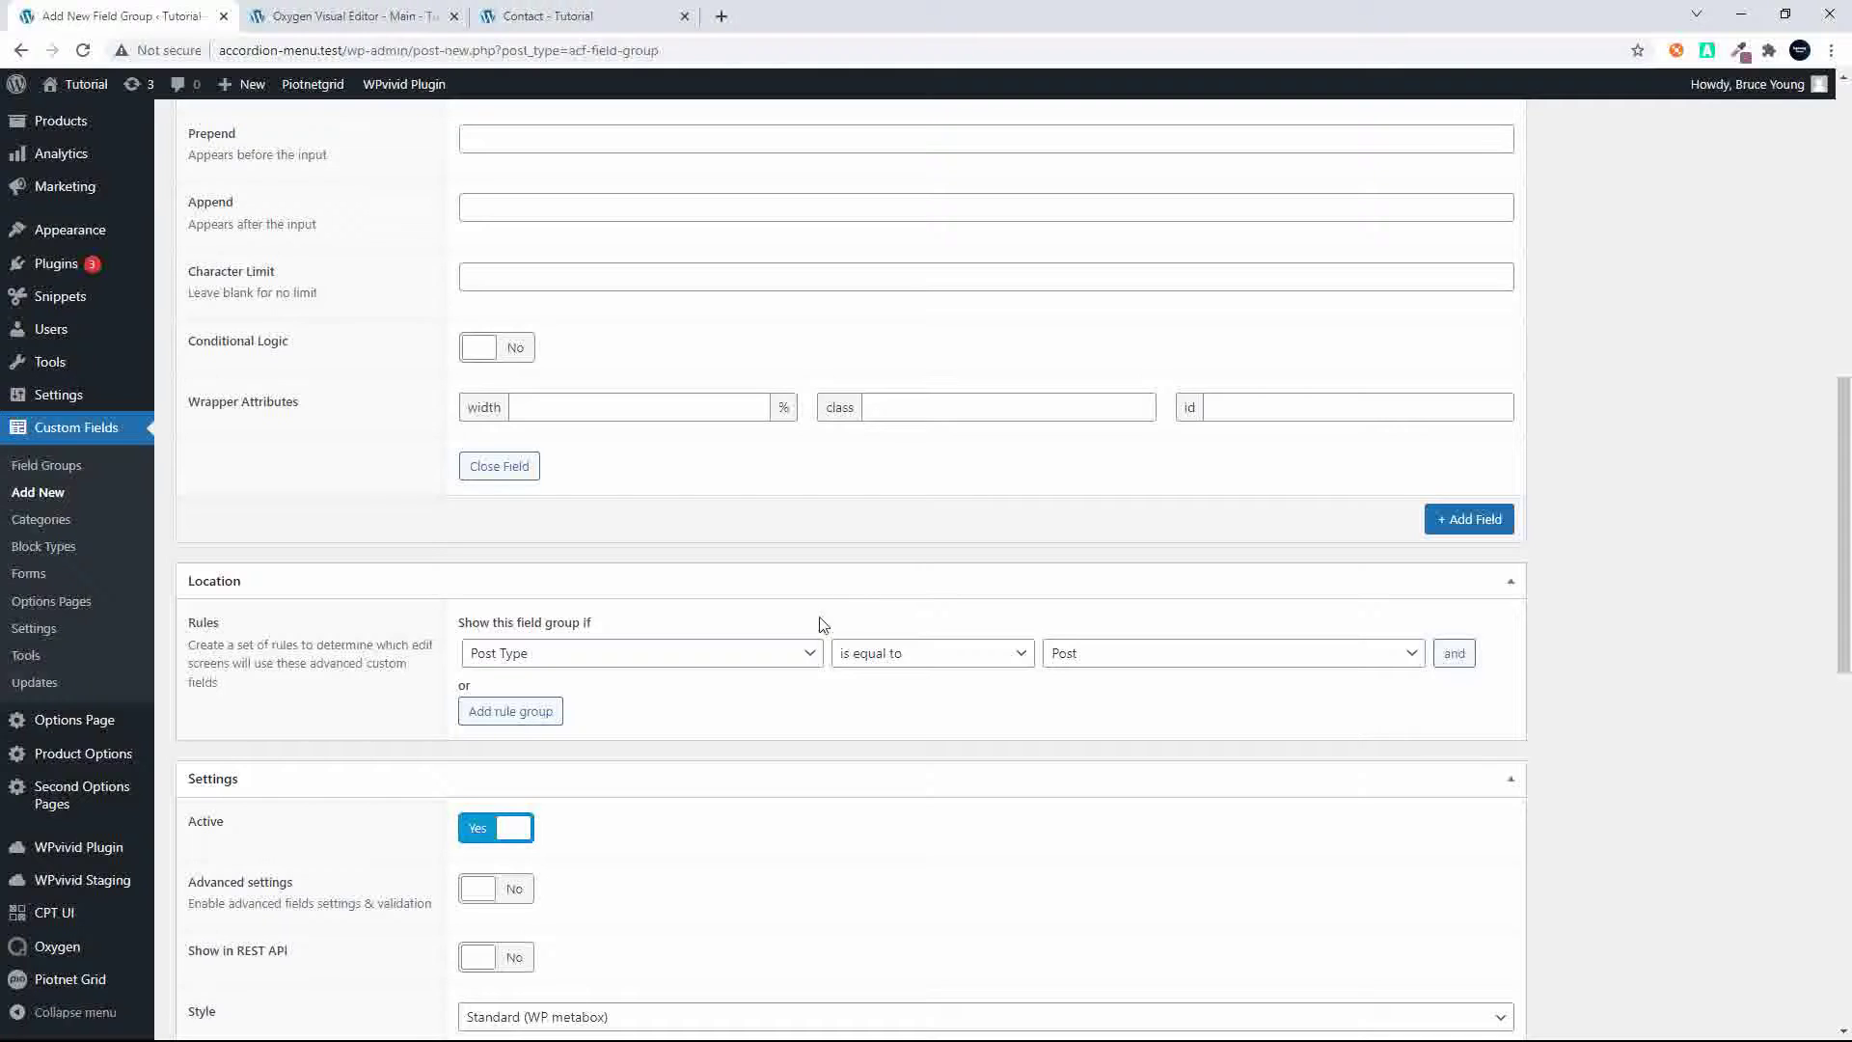
# Limit the group to Options Page equal to Second Options Pages and publish it
pyautogui.click(811, 653)
pyautogui.scroll(-2, 757, 558)
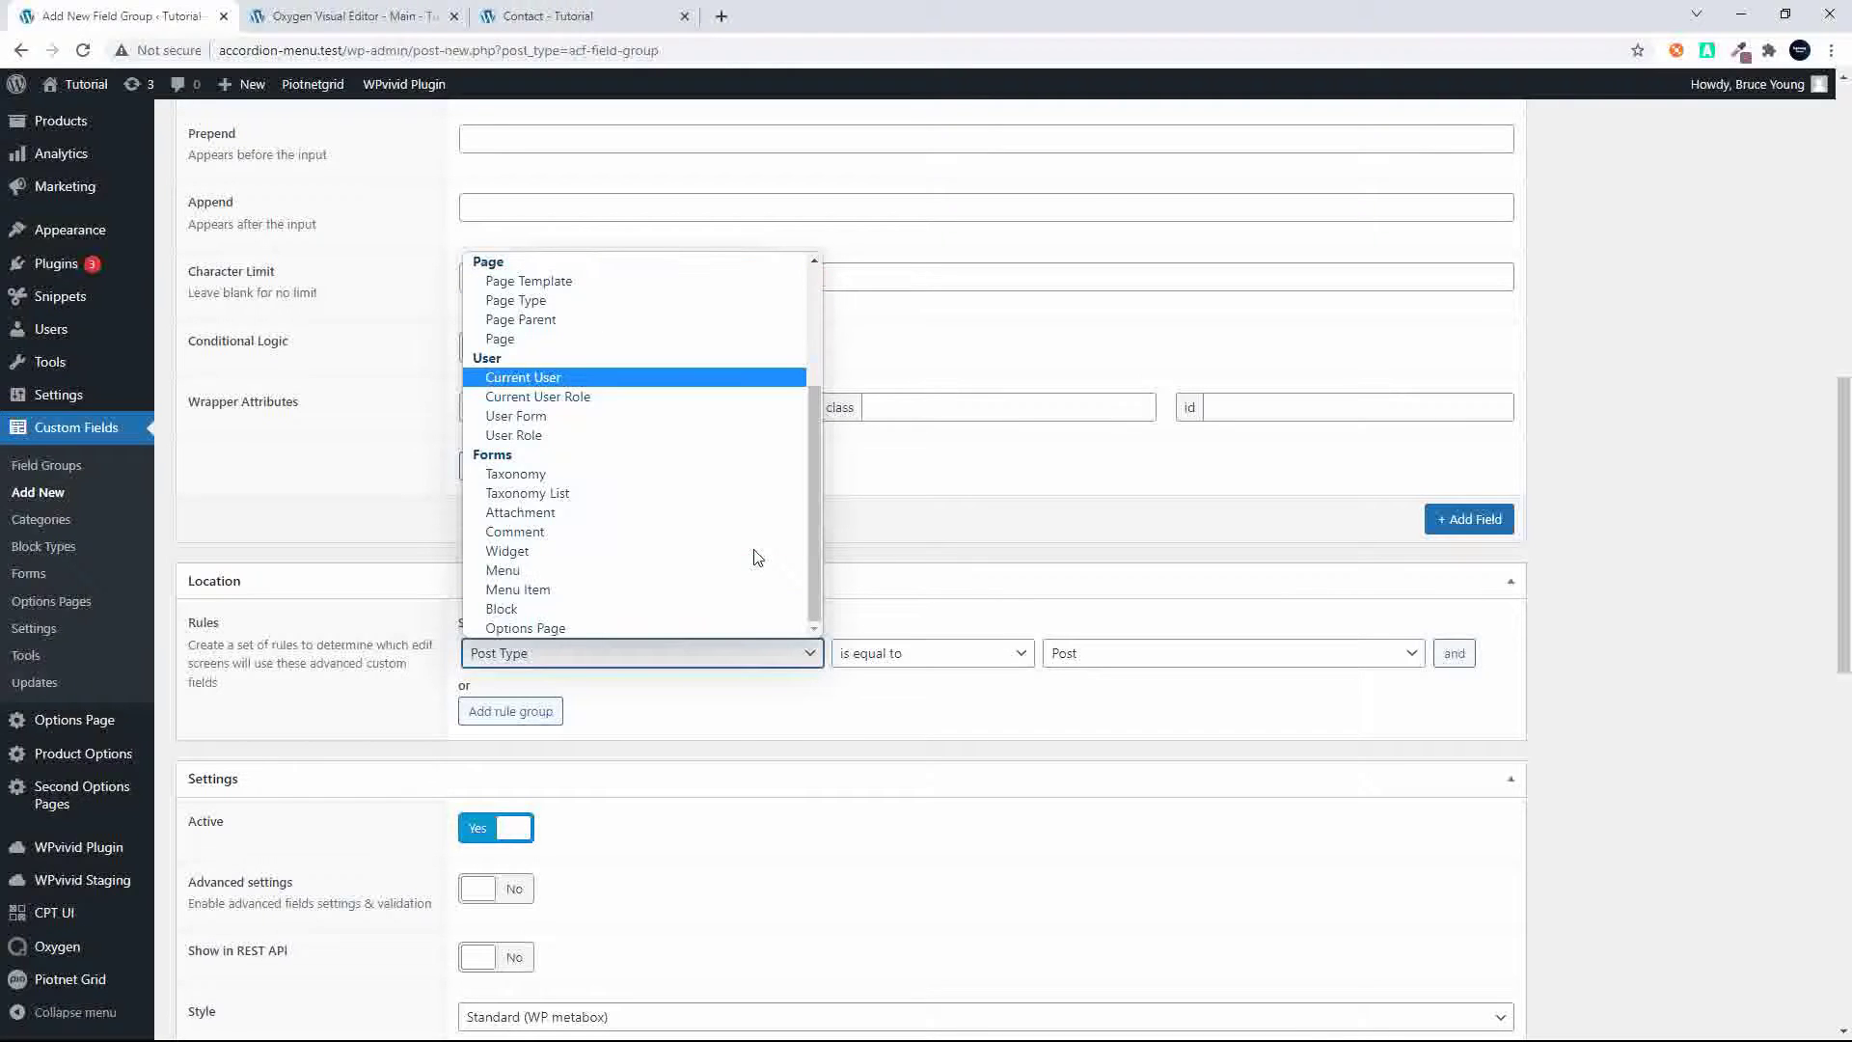
pyautogui.click(588, 627)
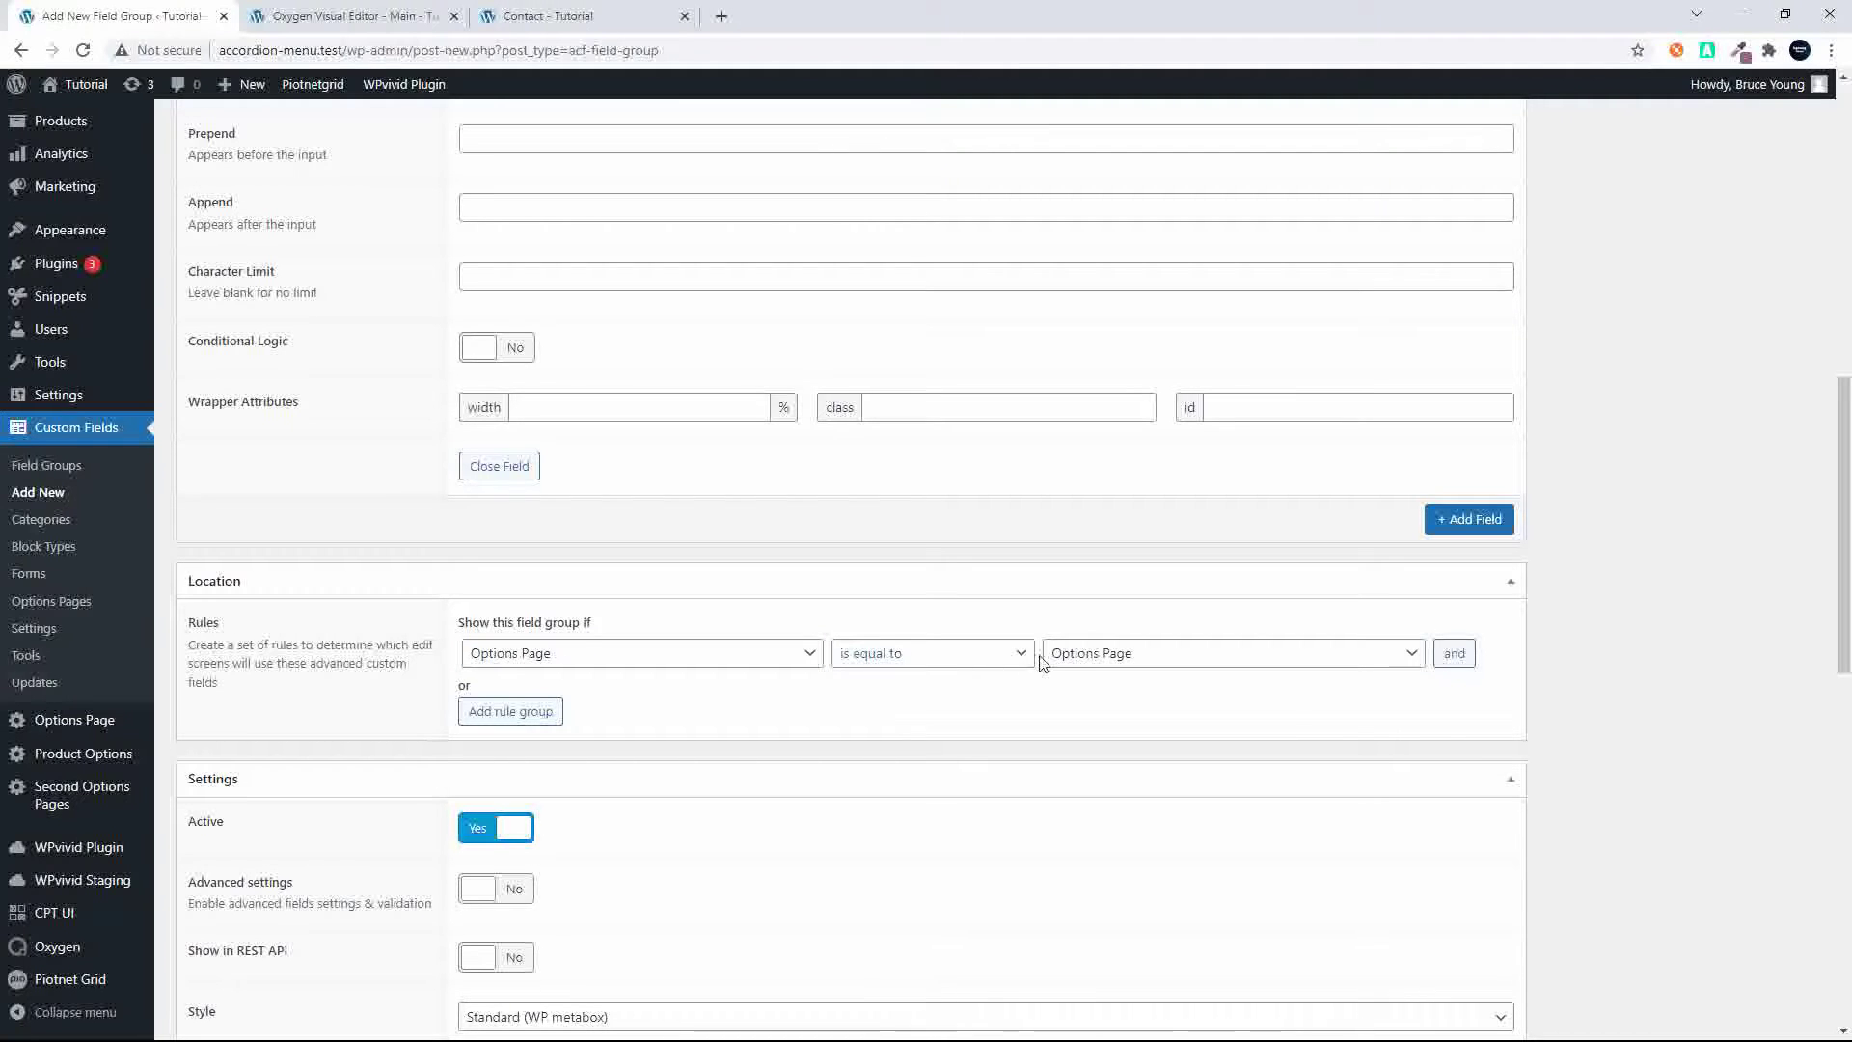
pyautogui.click(1089, 656)
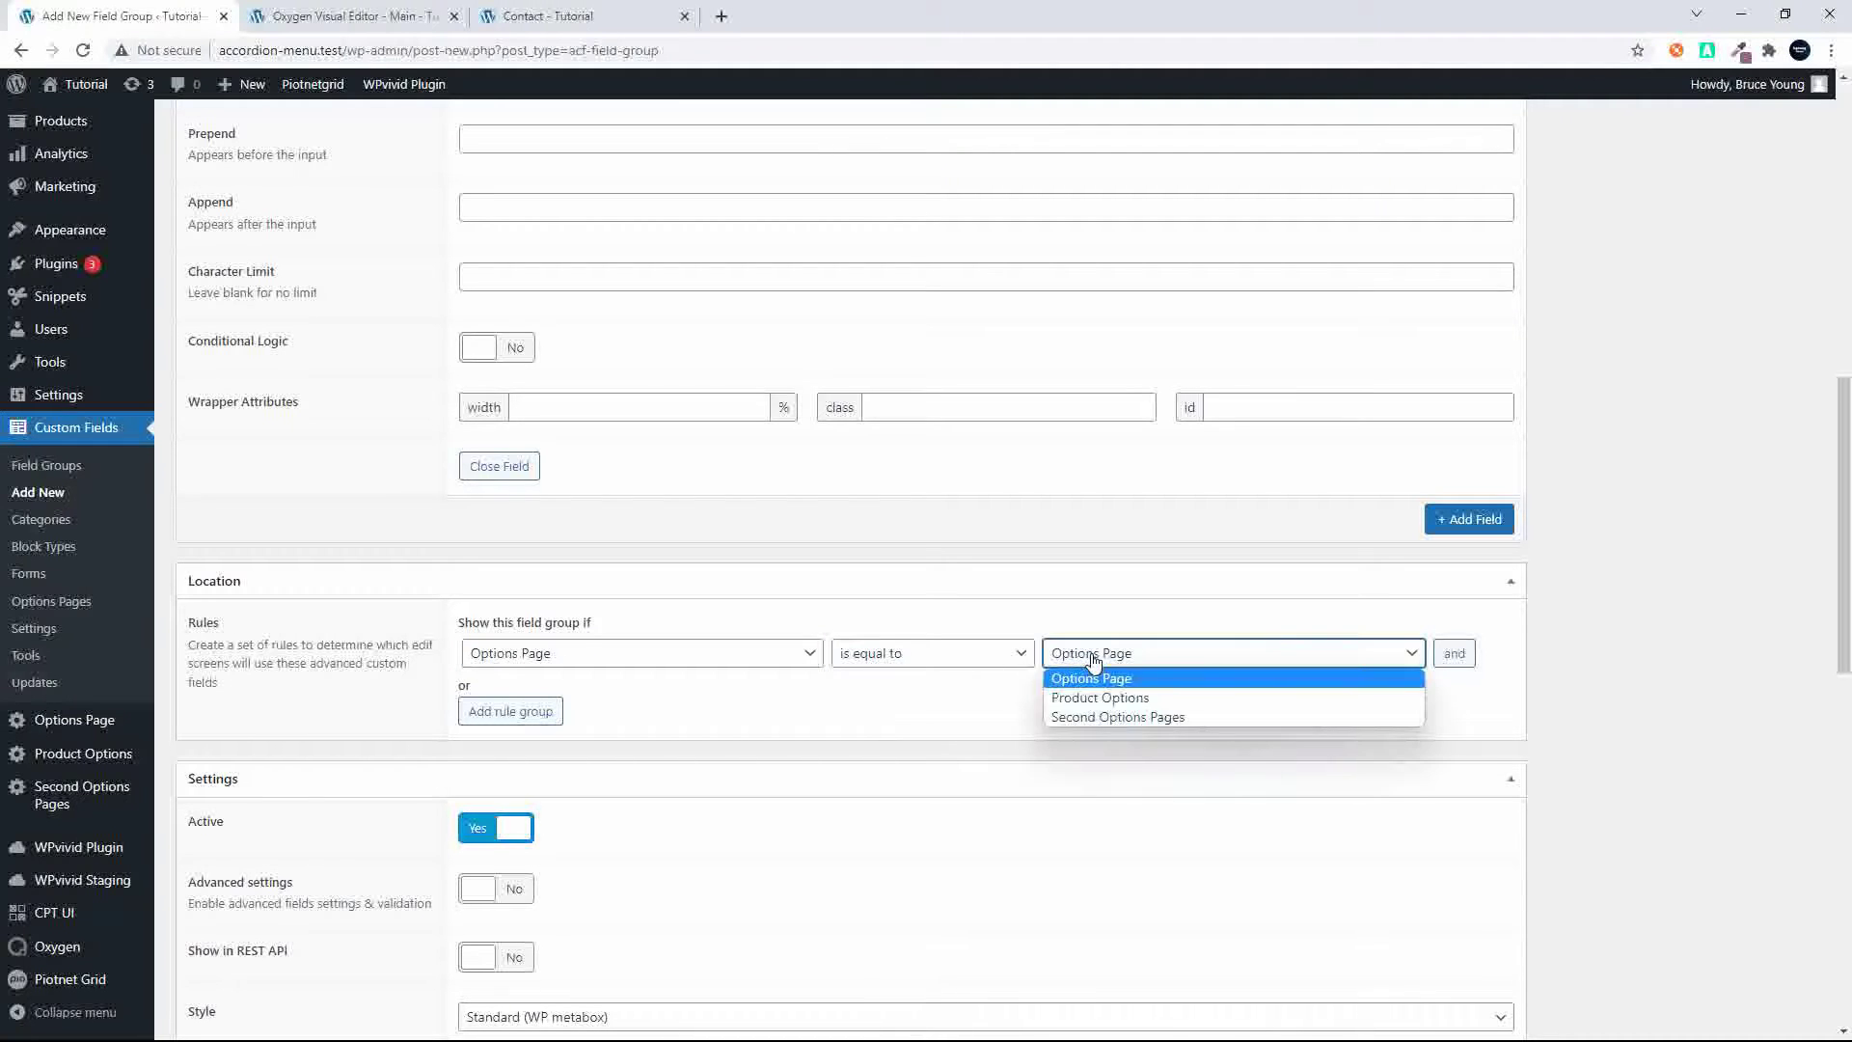
pyautogui.click(1109, 717)
pyautogui.scroll(2, 1579, 367)
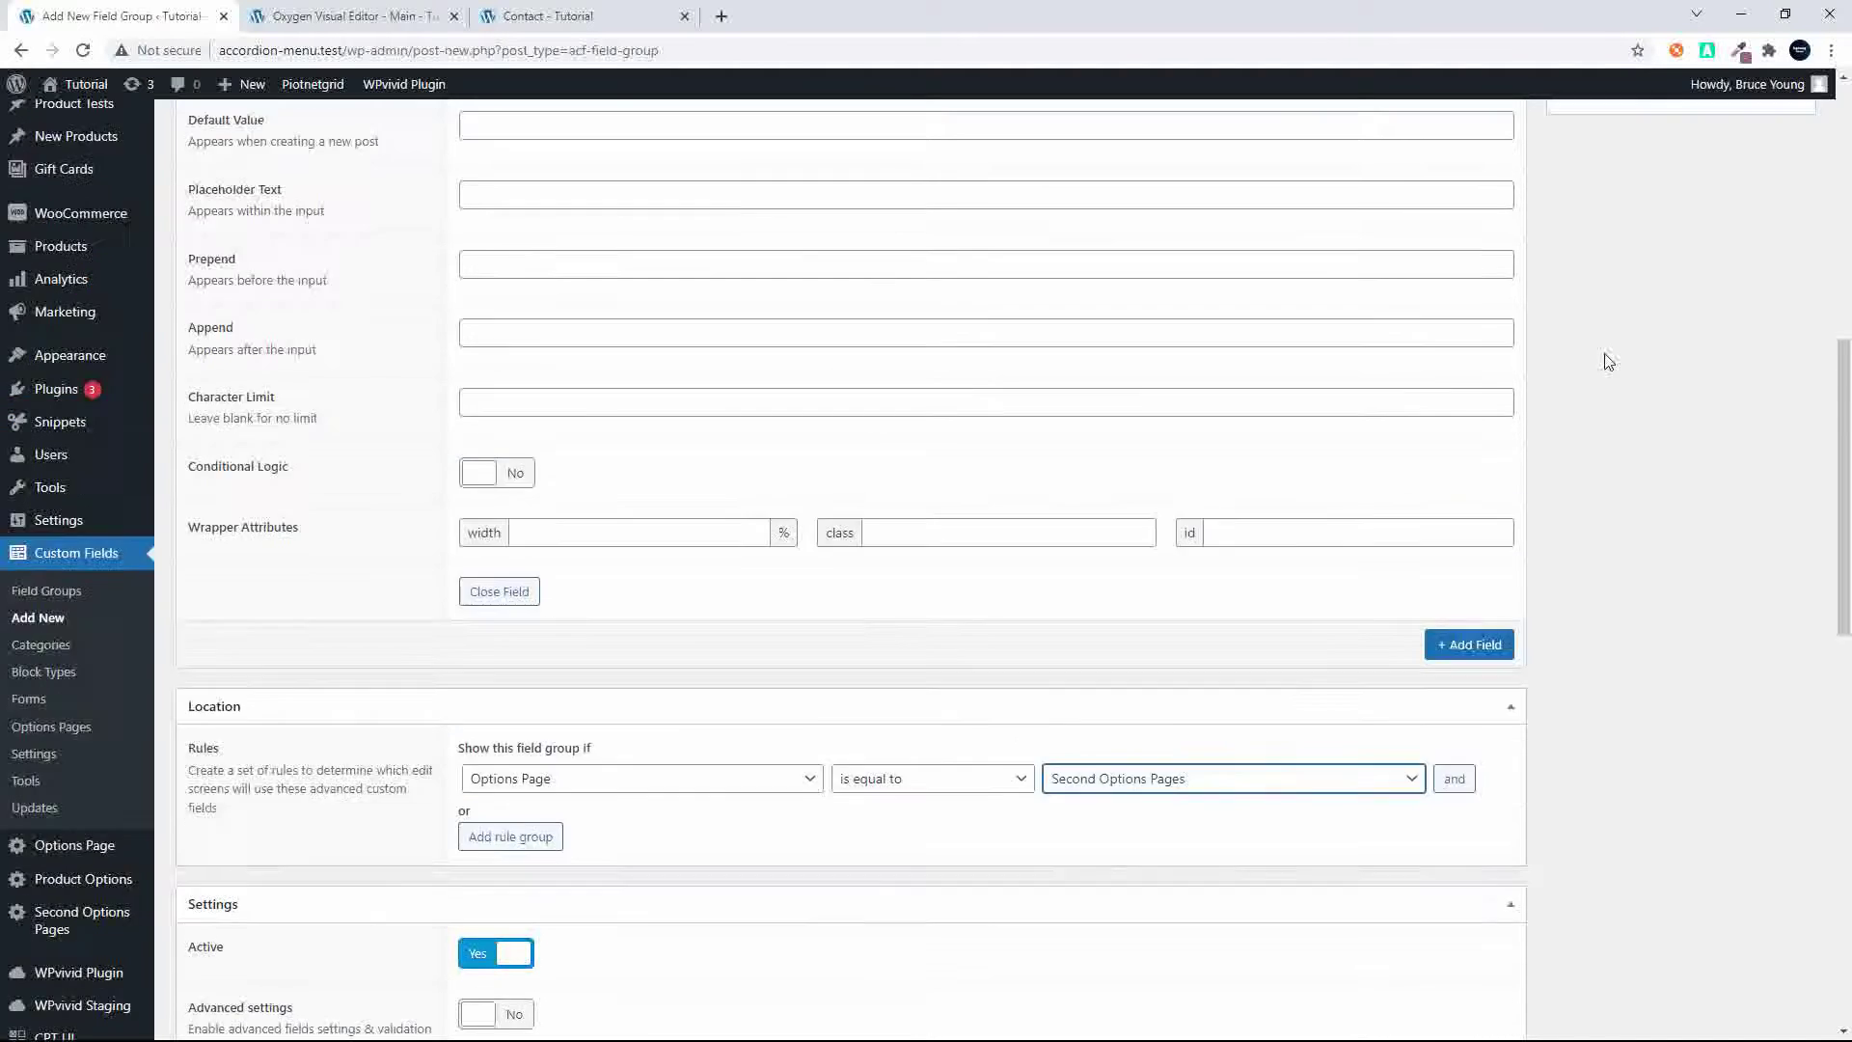
pyautogui.scroll(8, 1605, 359)
pyautogui.click(1773, 473)
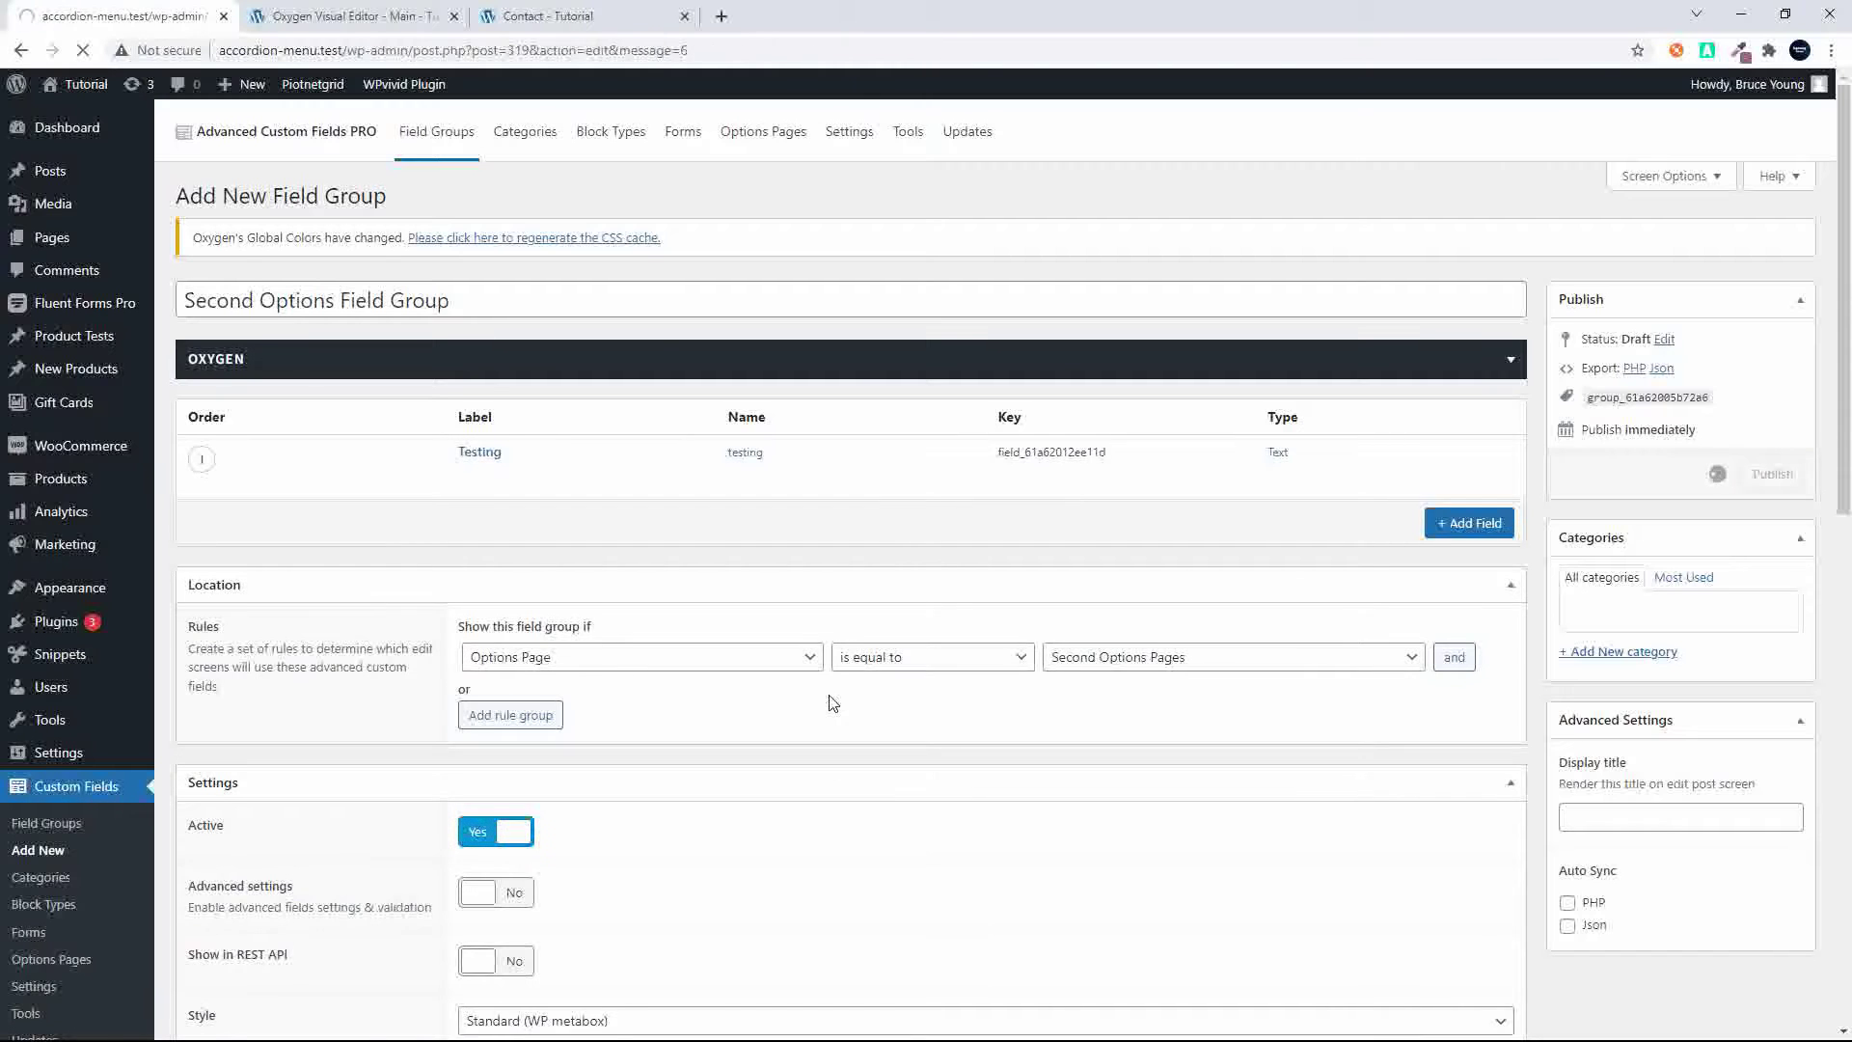
# Save 'Name' in the Testing field on Second Options Pages, then return to Oxygen
pyautogui.scroll(-15, 829, 709)
pyautogui.scroll(6, 818, 730)
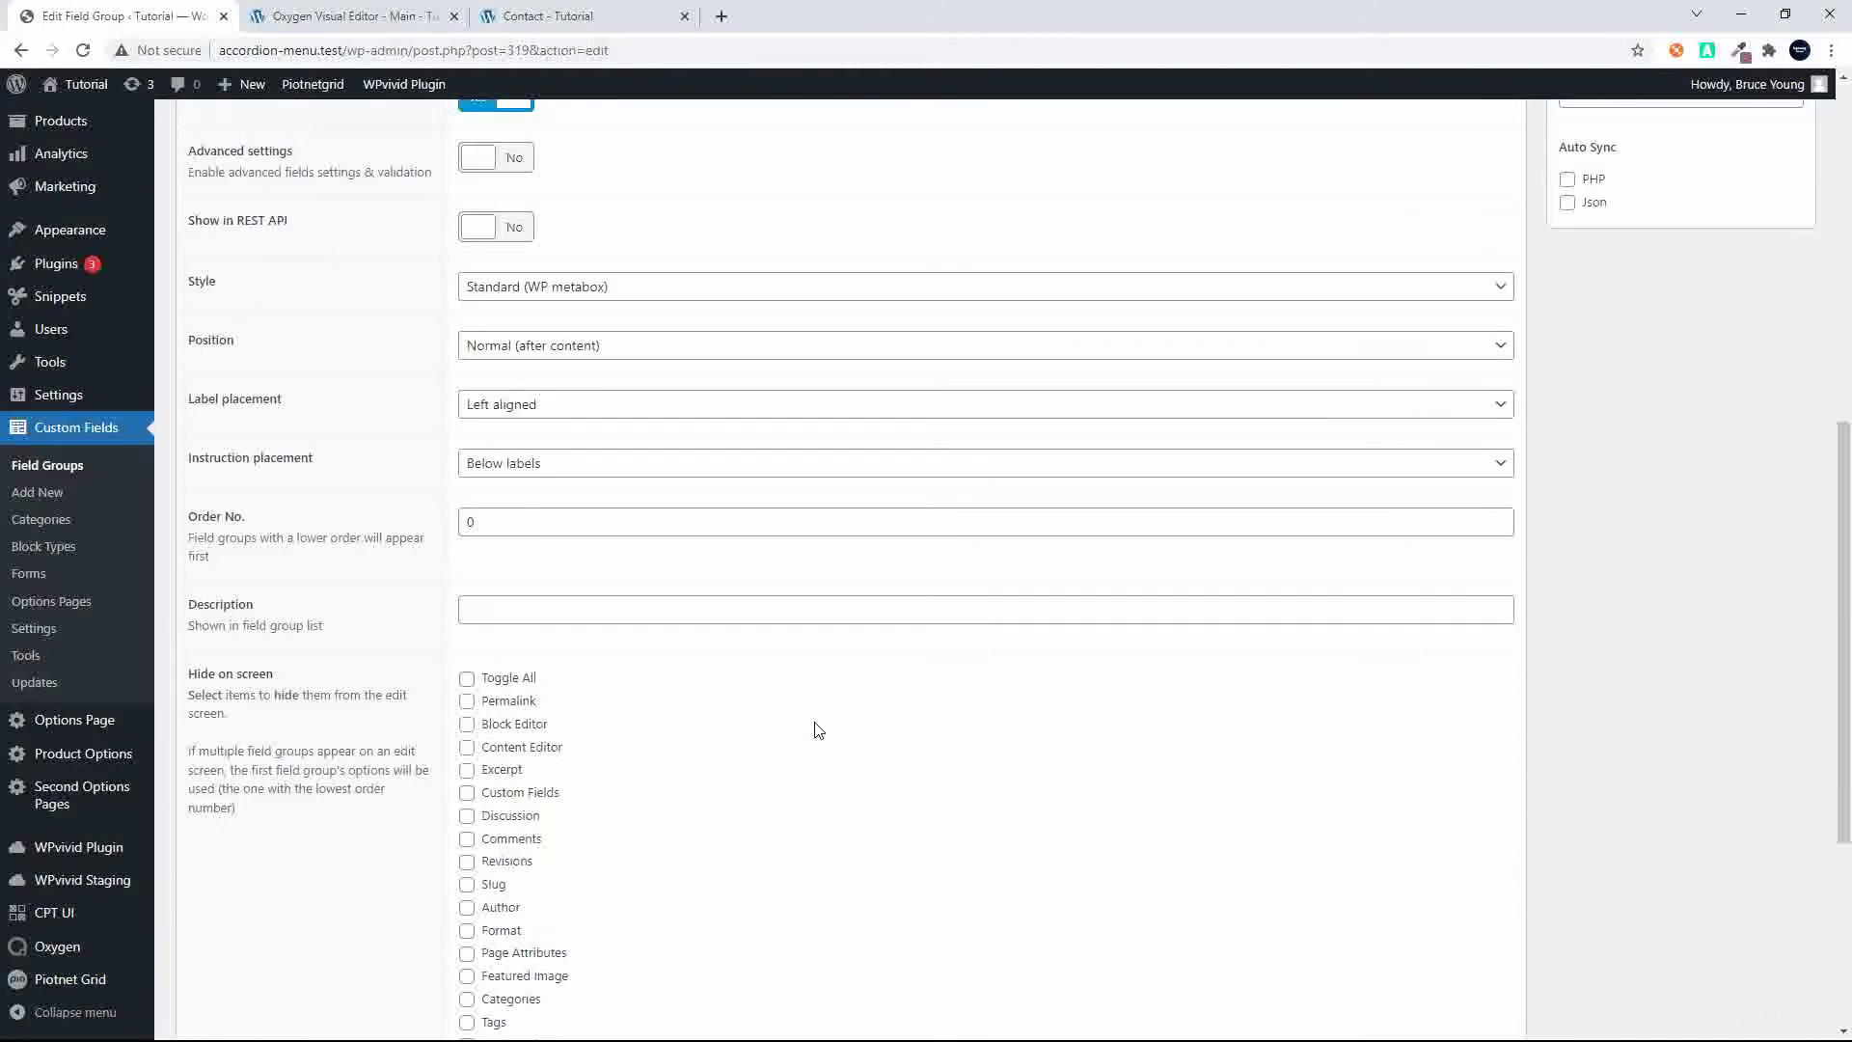
pyautogui.scroll(-4, 818, 730)
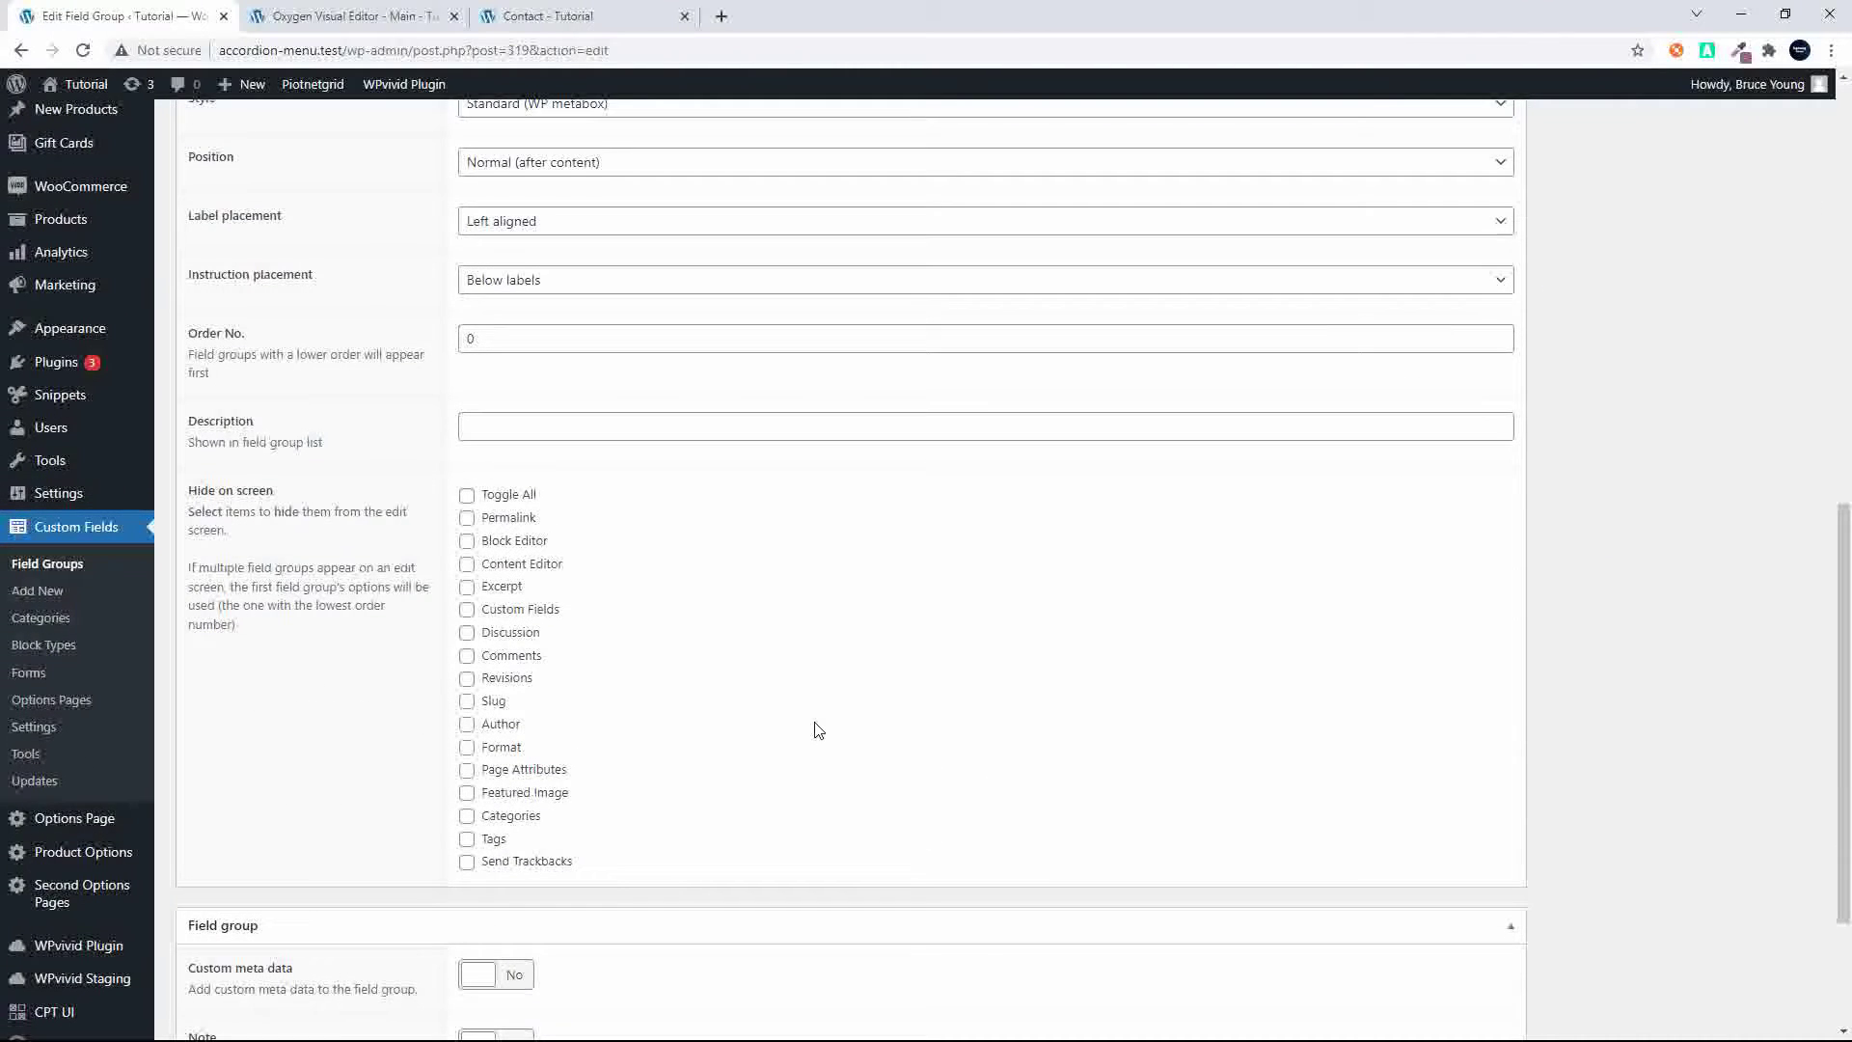
pyautogui.click(83, 885)
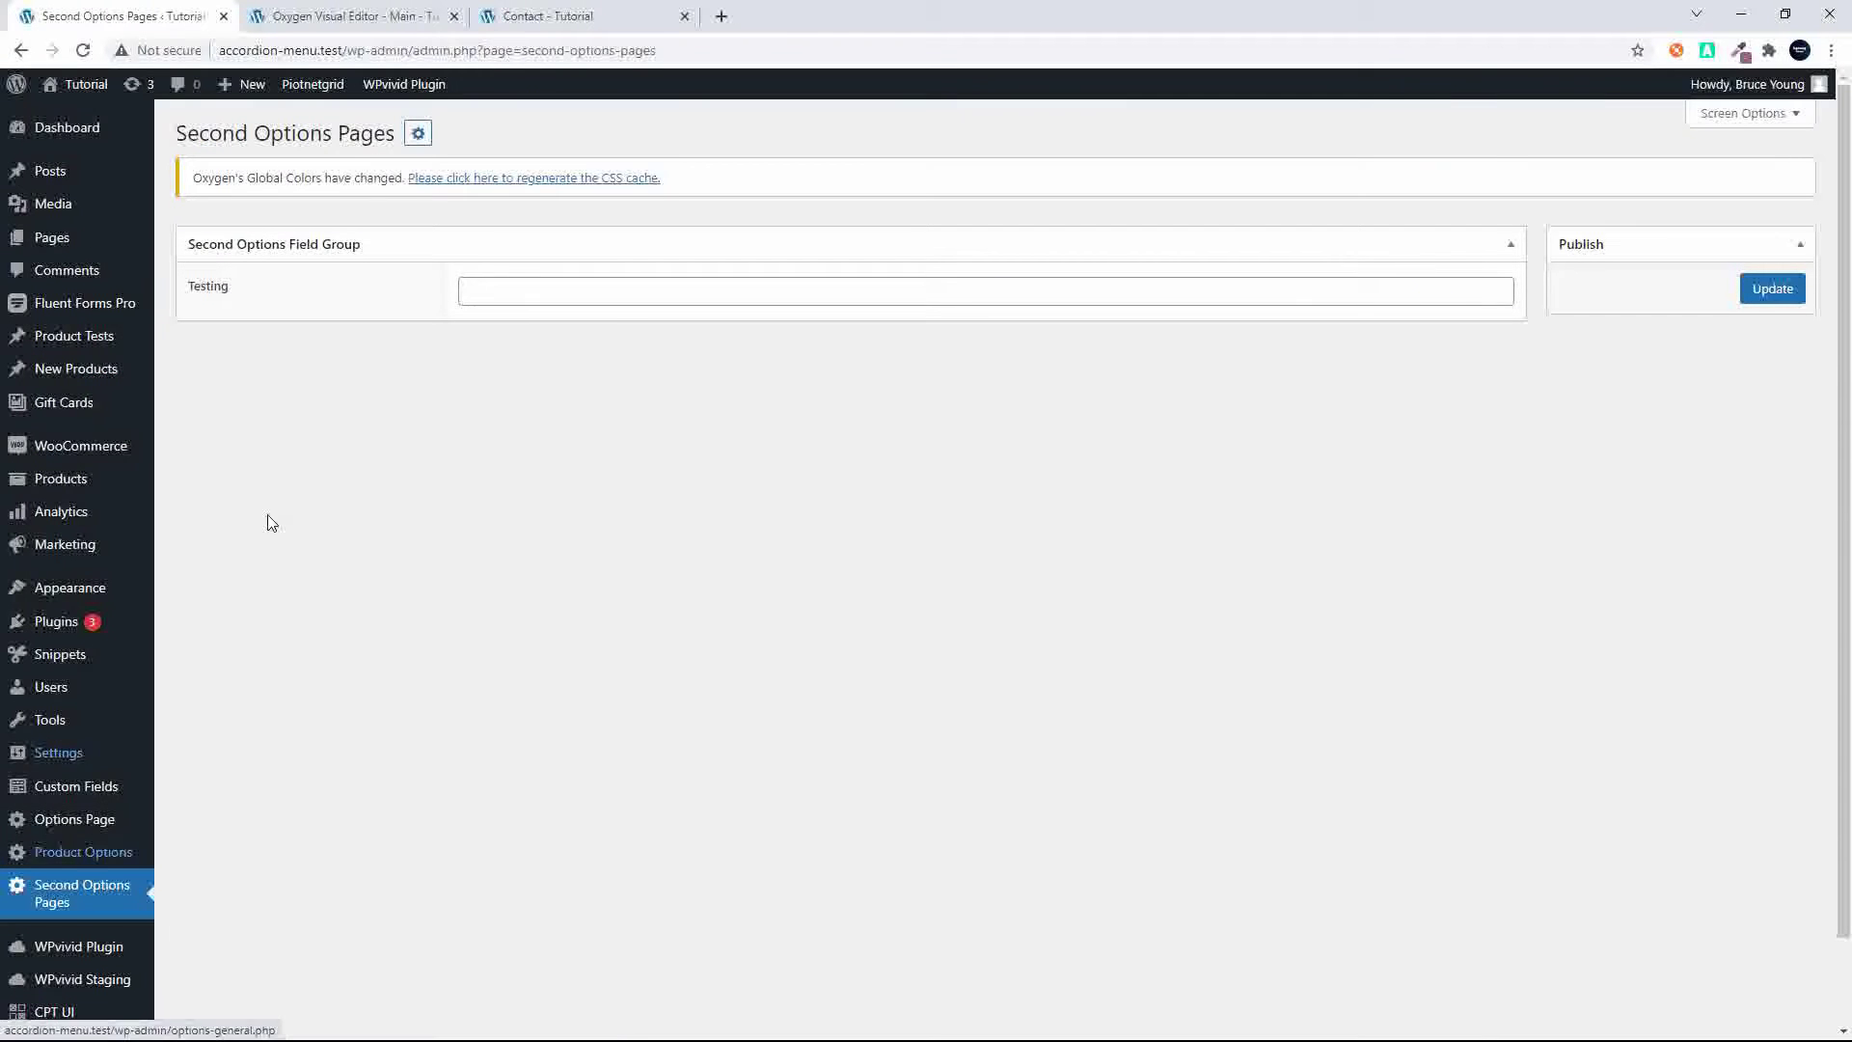
pyautogui.click(531, 305)
pyautogui.write('Name')
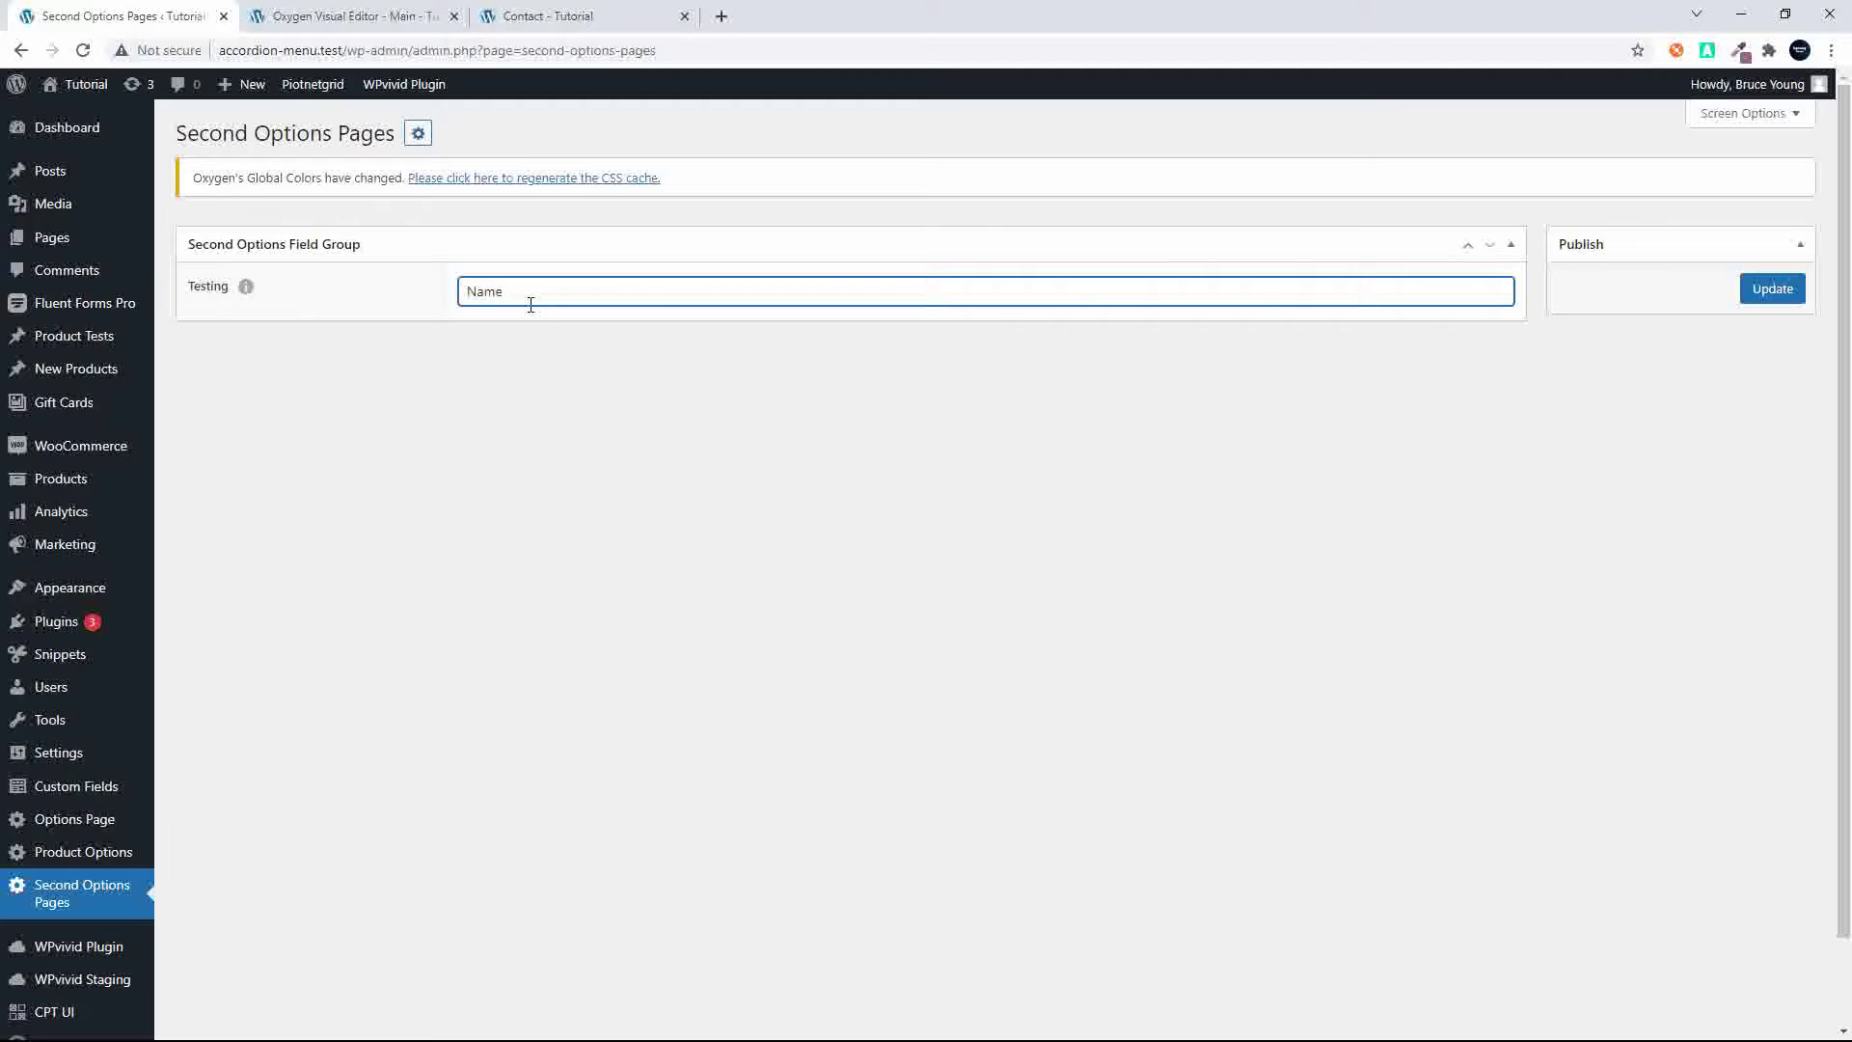
pyautogui.click(1789, 291)
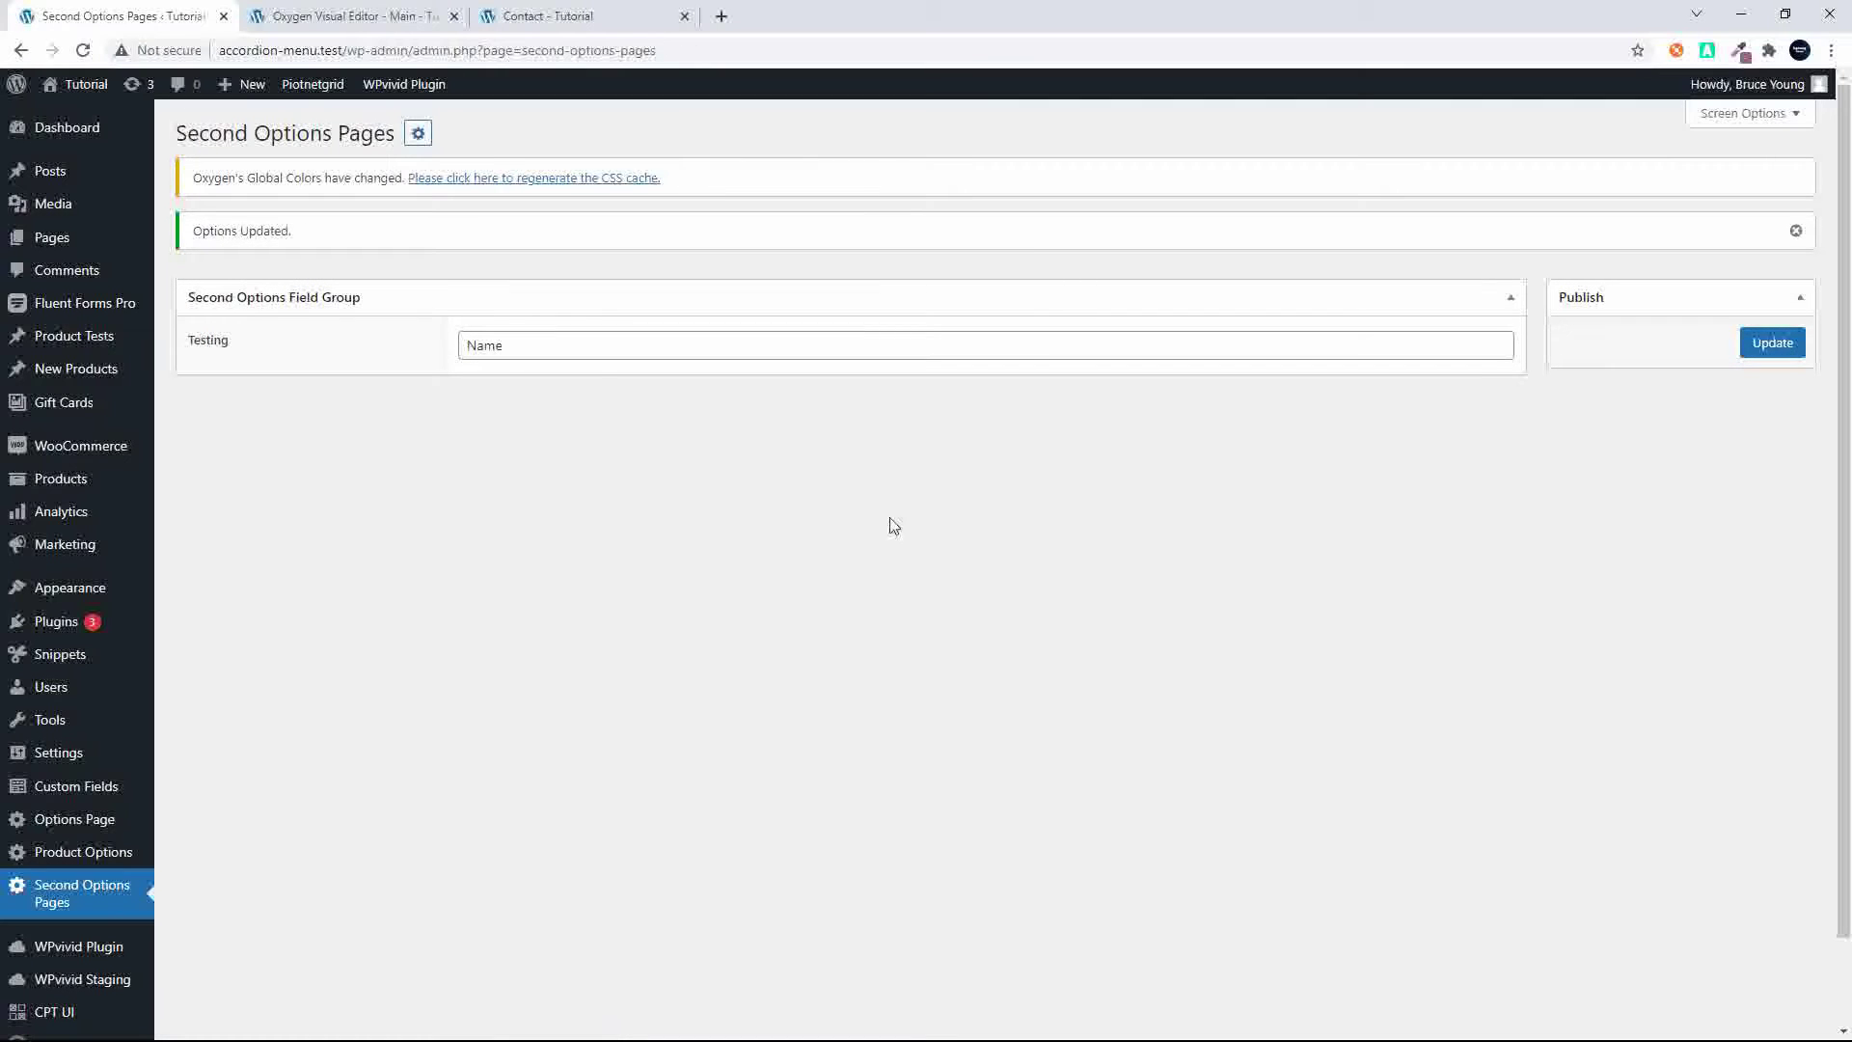
pyautogui.click(324, 10)
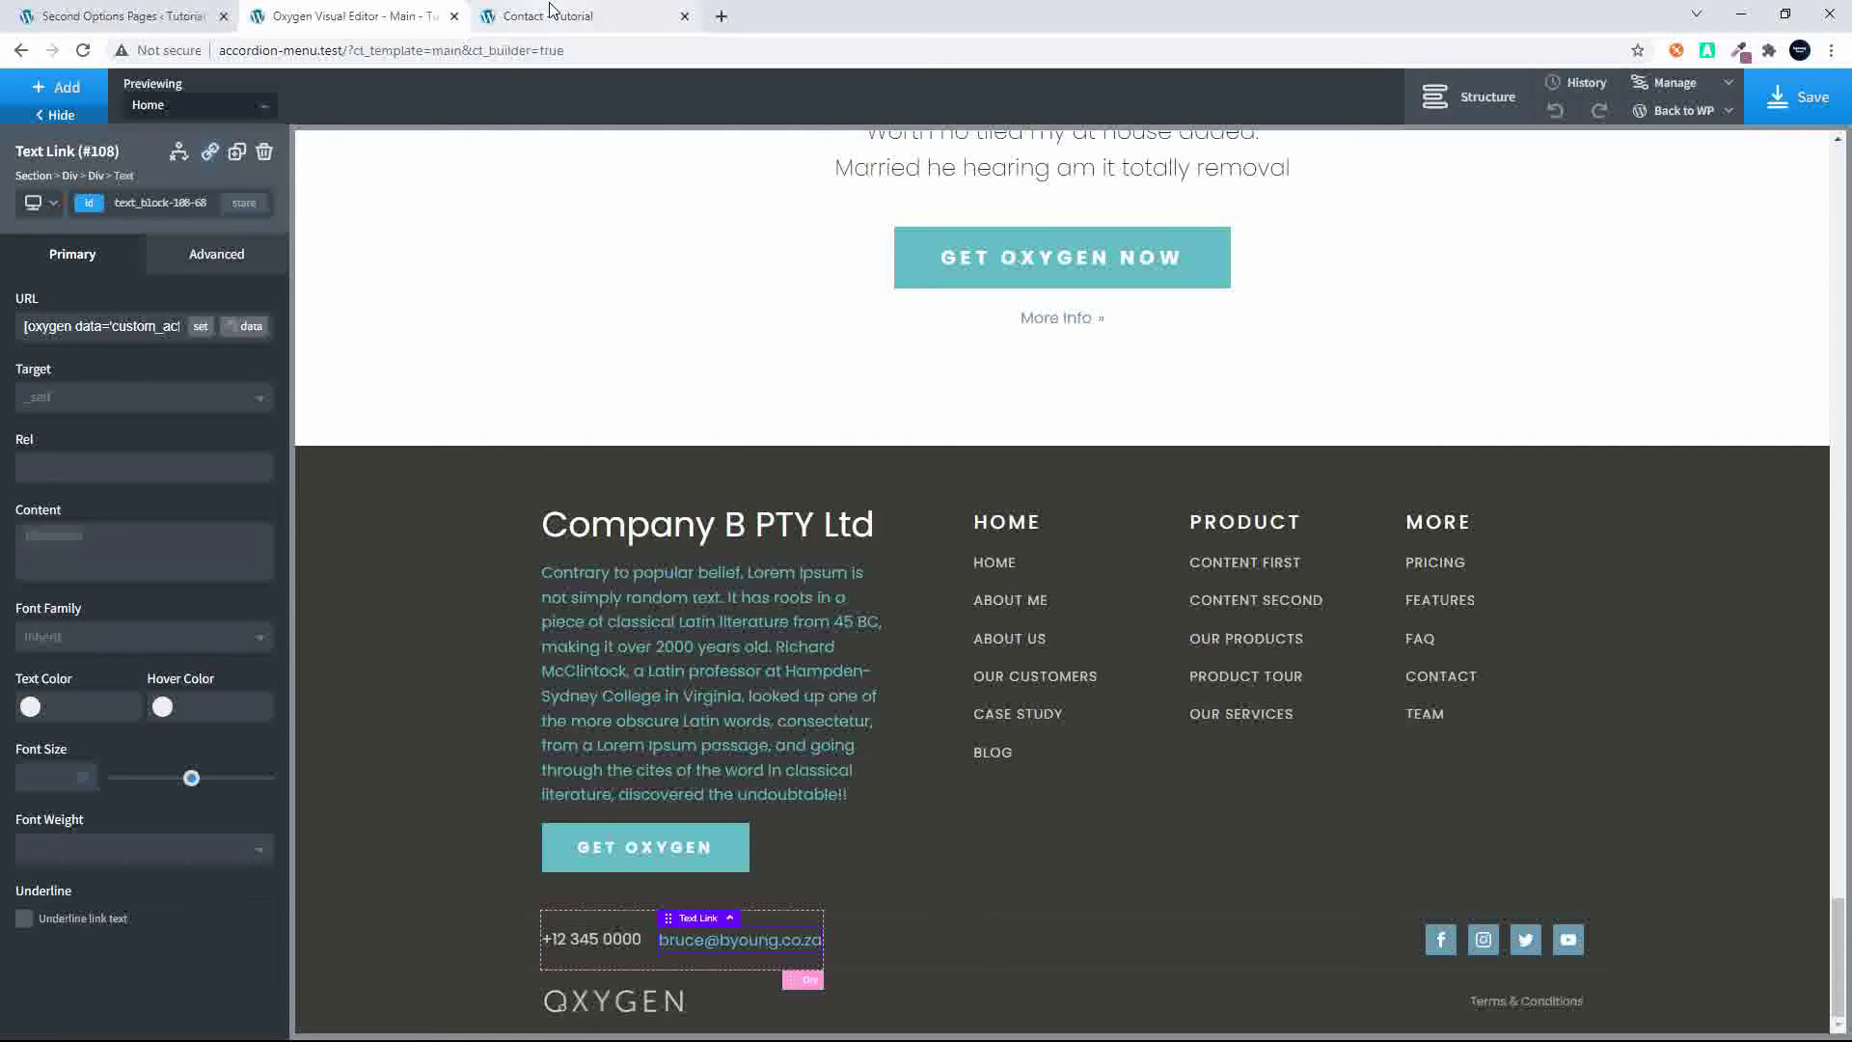
# Show the live Contact page with Company B PTY Ltd's overview, phone and email
pyautogui.click(549, 15)
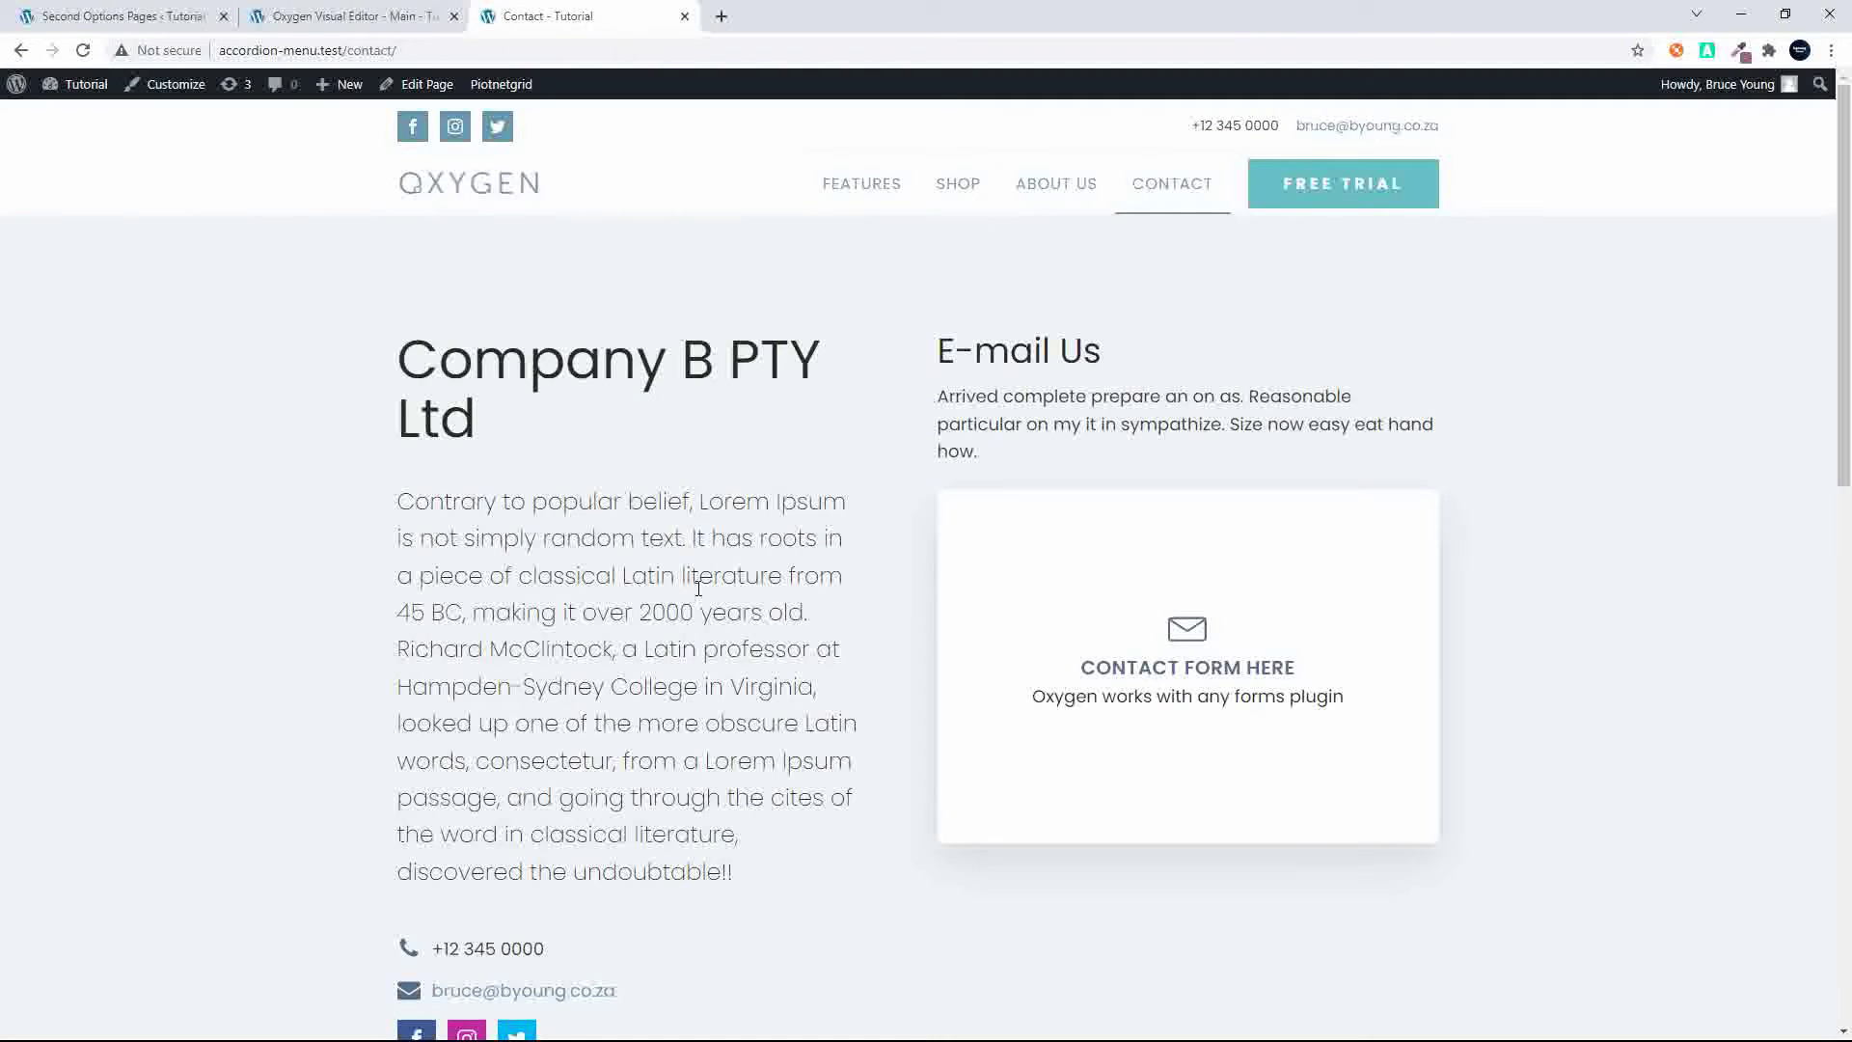